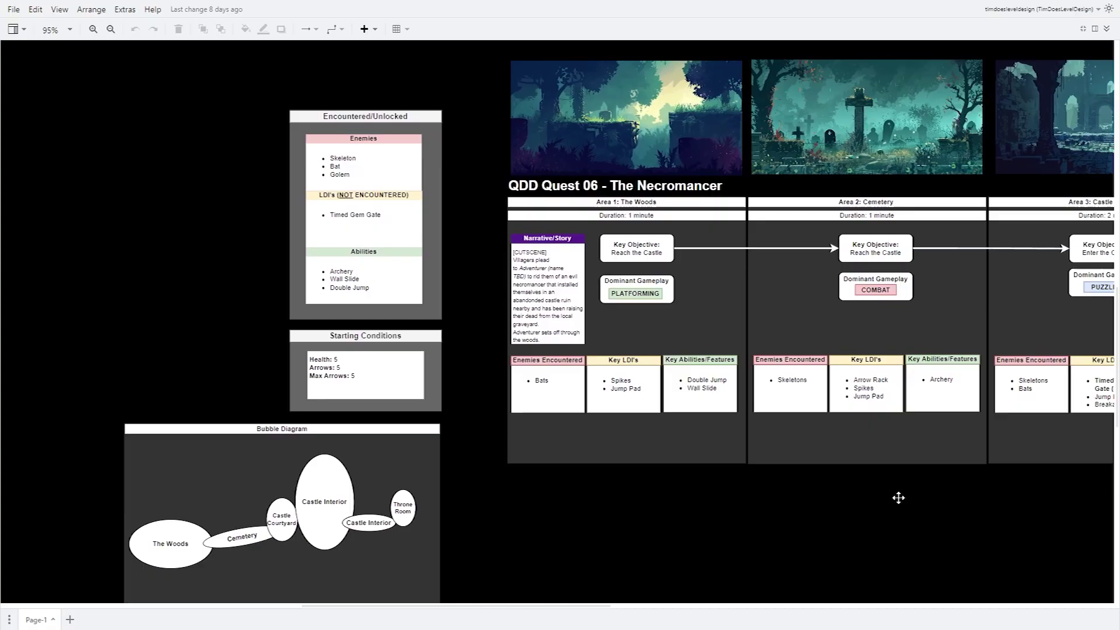
Pan the Quest 06 diagram left until the Area 4: Castle Interior column shows.
{"action": "right_click_drag", "start_coordinate": [895, 497], "coordinate": [782, 516]}
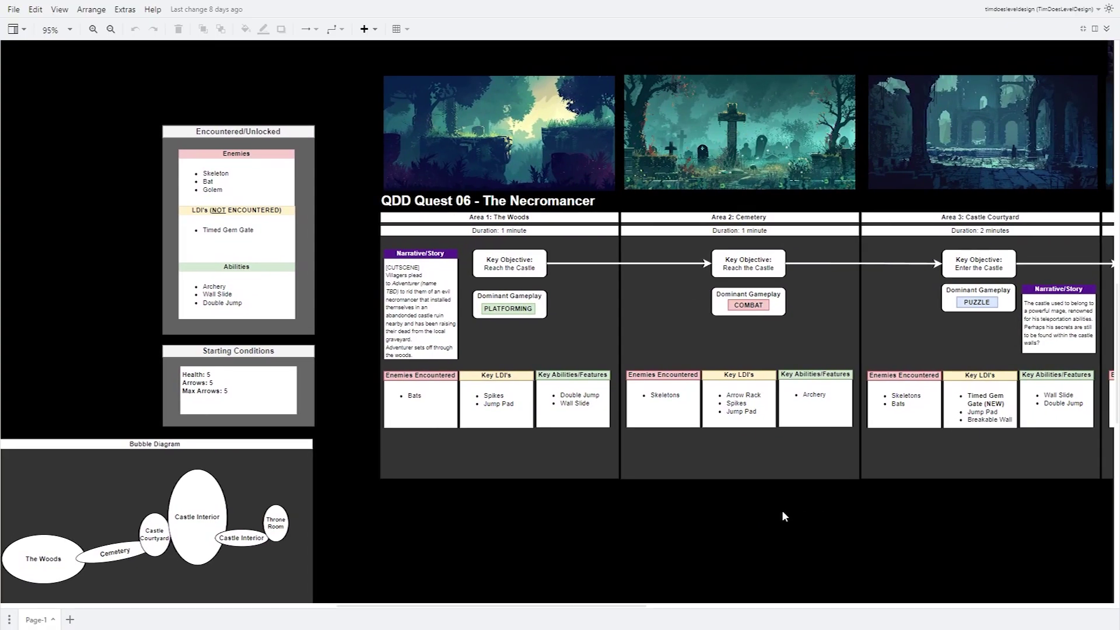
{"action": "right_click_drag", "start_coordinate": [957, 510], "coordinate": [654, 527]}
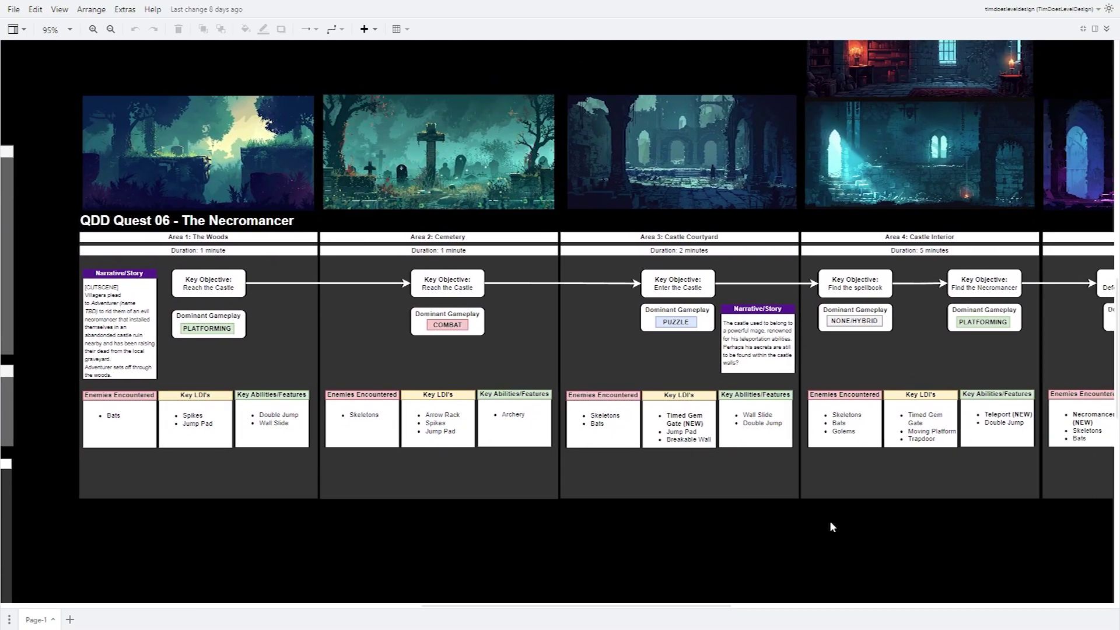
{"action": "right_click_drag", "start_coordinate": [1014, 492], "coordinate": [950, 525]}
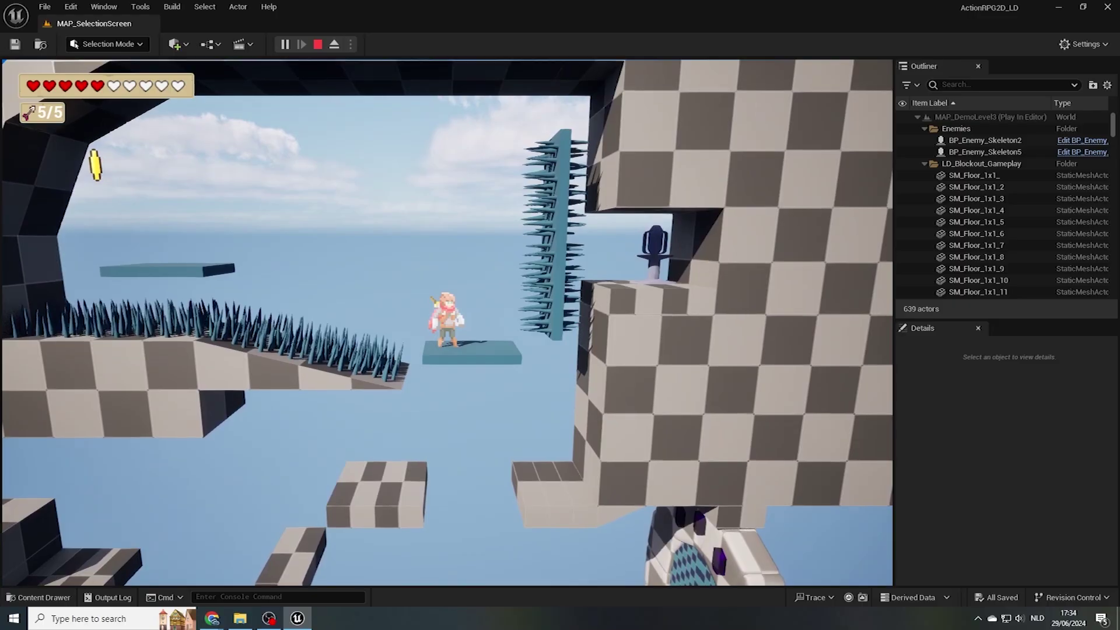
Jump the character and fire an arrow at the wall crystal in the demo level.
{"action": "key", "text": "space"}
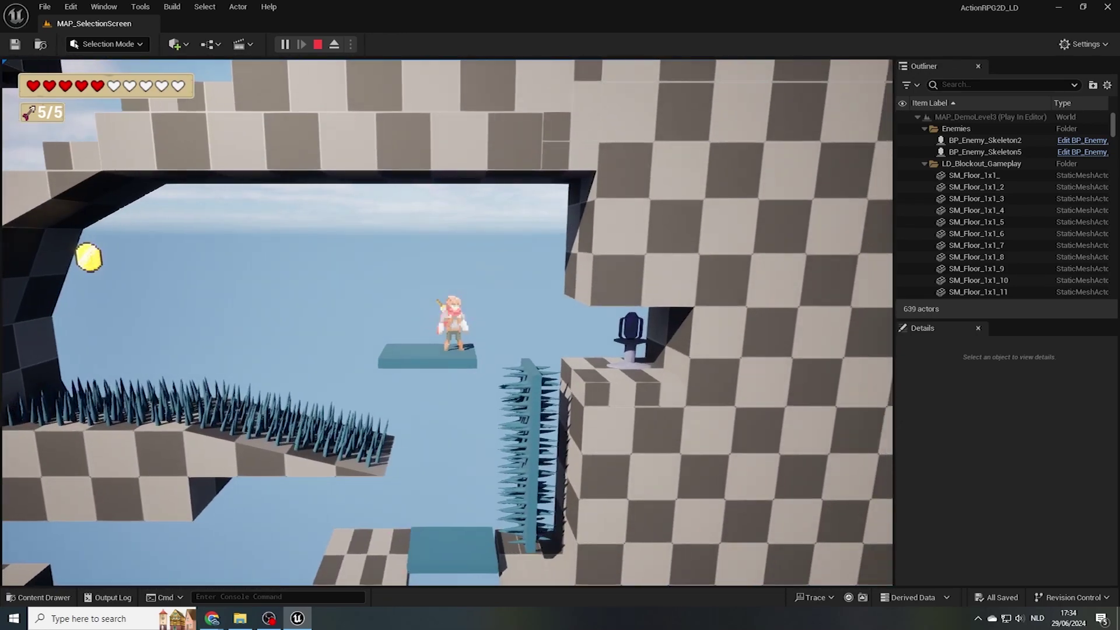
{"action": "key", "text": "f"}
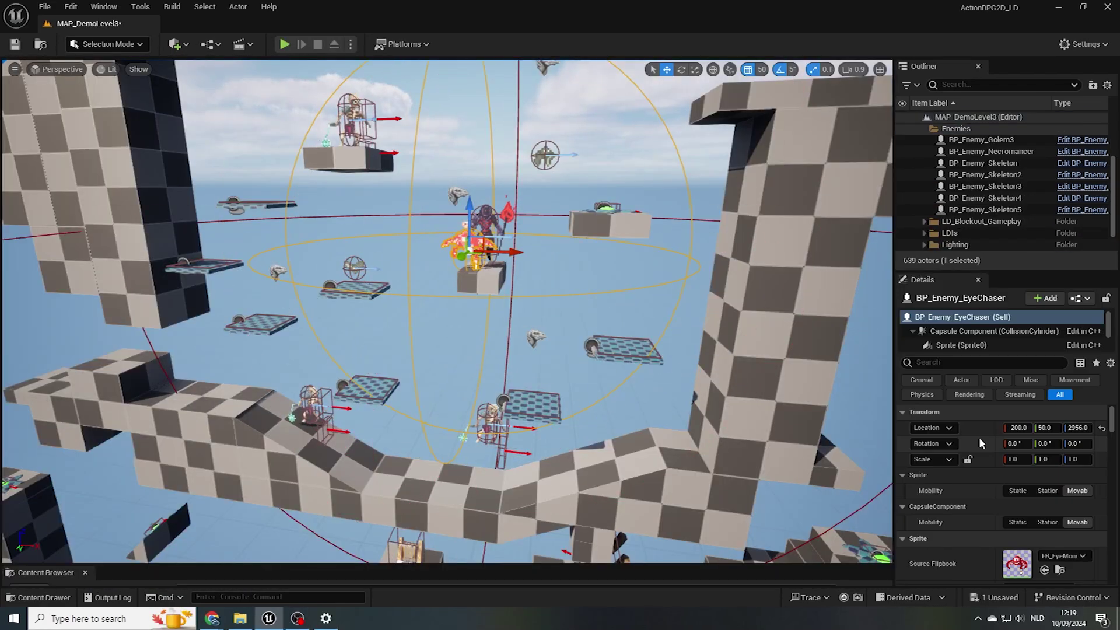
Set the EyeChaser enemy's Location Y to 0.
{"action": "left_click", "coordinate": [1045, 427]}
{"action": "type", "text": "0"}
{"action": "key", "text": "Return"}
{"action": "key", "text": "ctrl+z"}
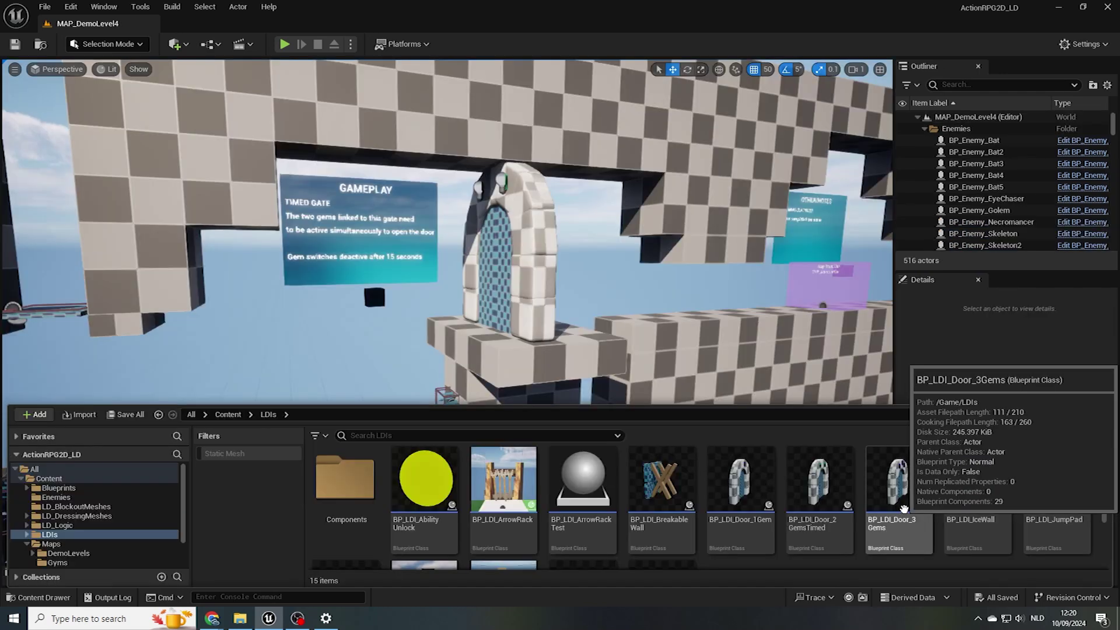
Move the three-gem door further right and select its first gem switch.
{"action": "left_click", "coordinate": [493, 325]}
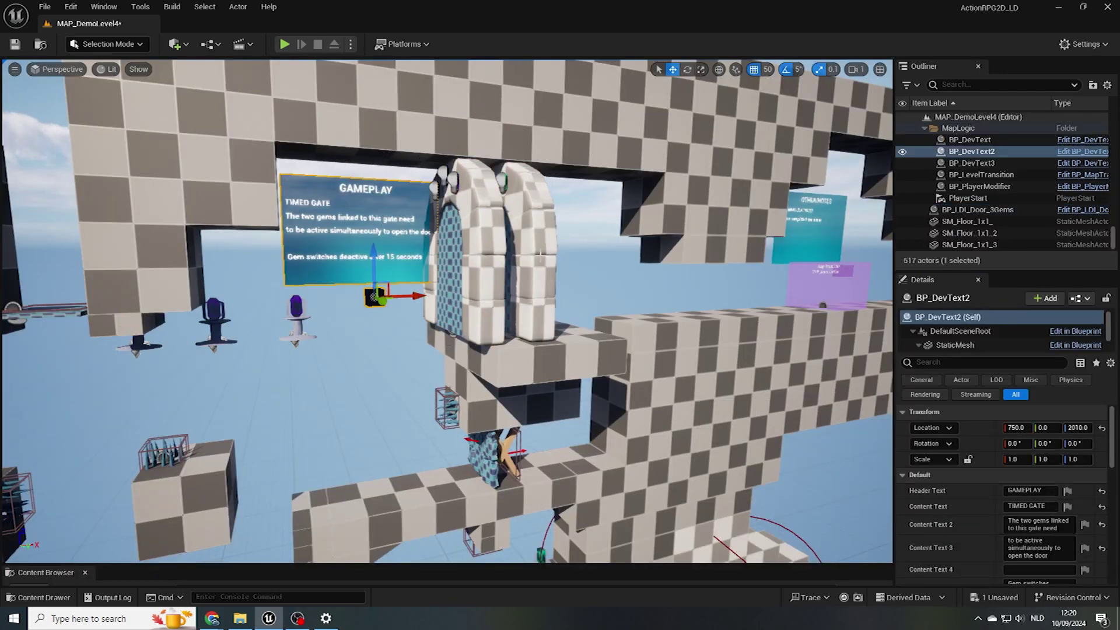
{"action": "left_click_drag", "start_coordinate": [493, 325], "coordinate": [542, 326]}
{"action": "scroll", "coordinate": [974, 342], "scroll_direction": "down", "scroll_amount": 2}
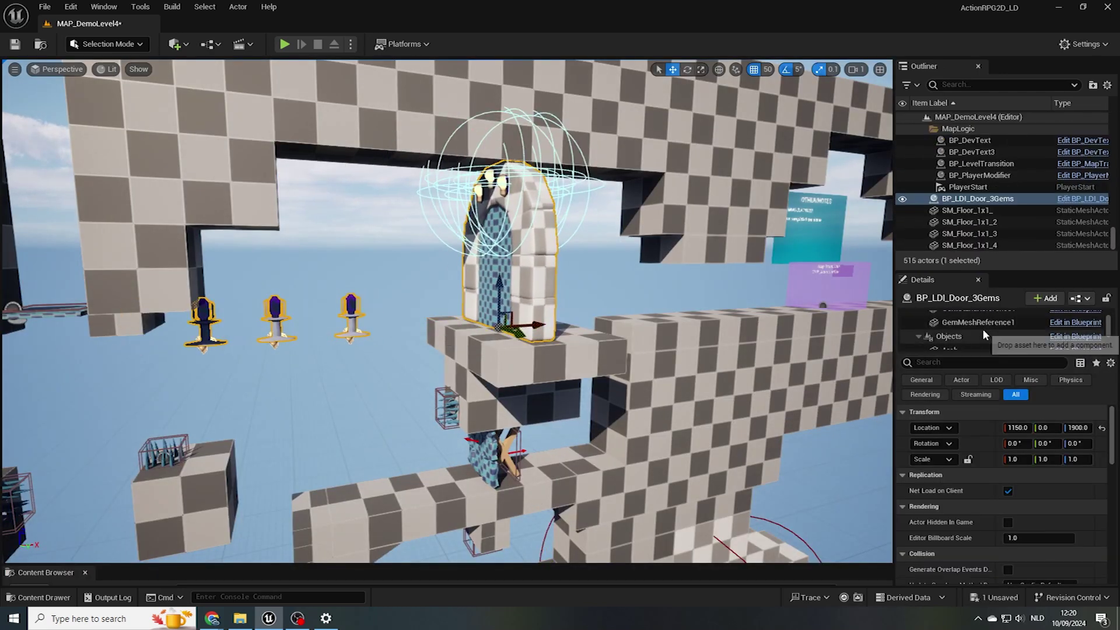
{"action": "left_click", "coordinate": [985, 332]}
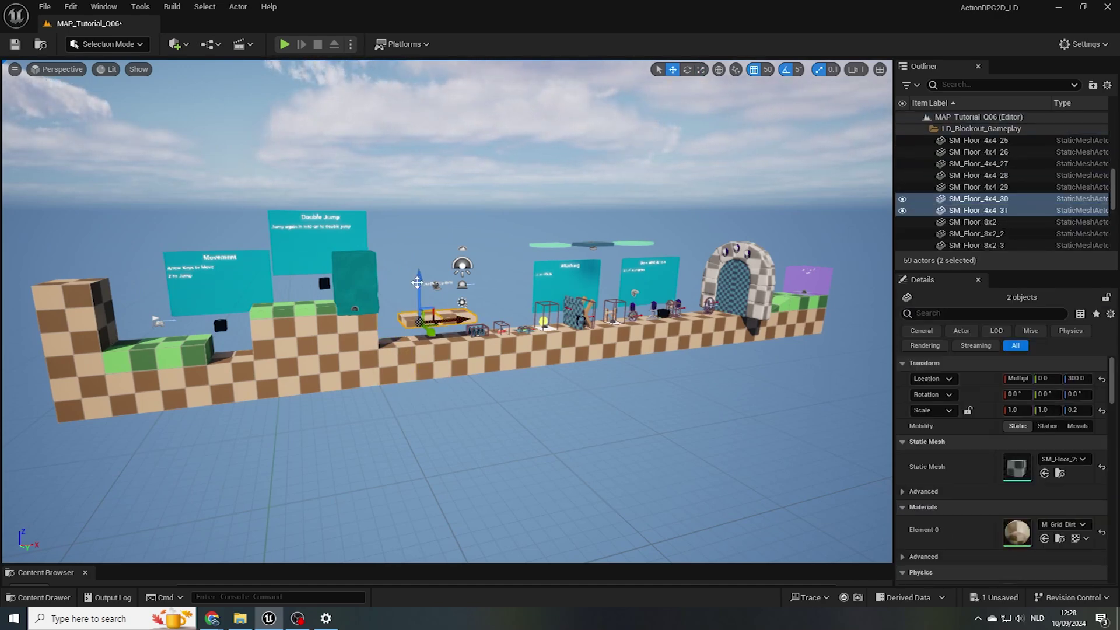
Undo, then redo the floor strips, spikes, health pickup, ability and bat placements.
{"action": "key", "text": "ctrl+z"}
{"action": "key", "text": "ctrl+z"}
{"action": "key", "text": "ctrl+z"}
{"action": "key", "text": "ctrl+z"}
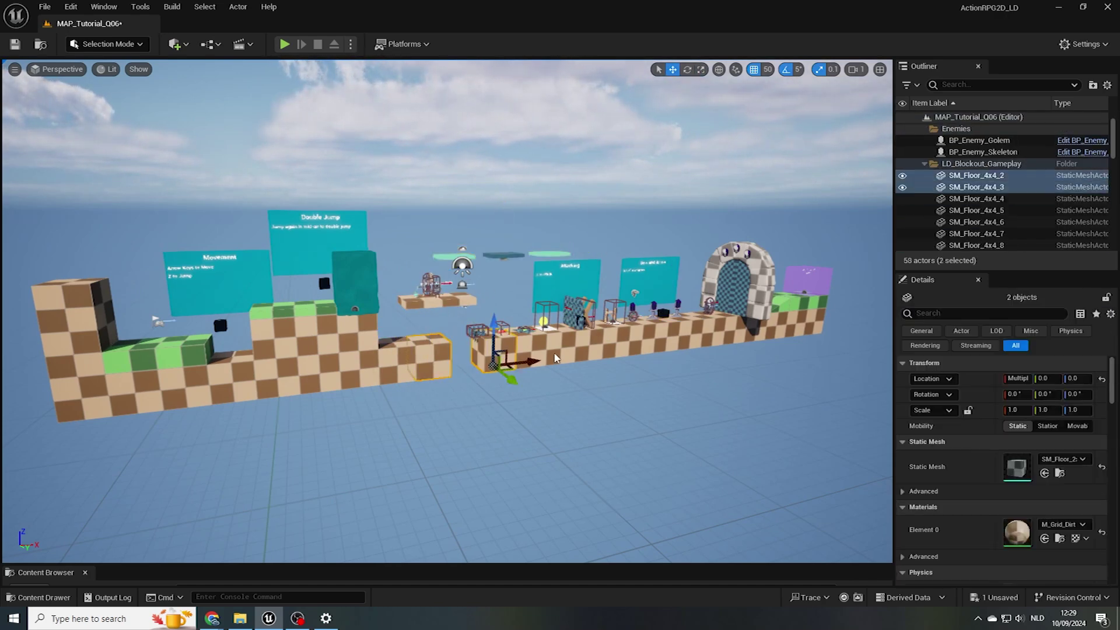
{"action": "key", "text": "ctrl+y"}
{"action": "key", "text": "ctrl+y"}
{"action": "key", "text": "ctrl+y"}
{"action": "key", "text": "ctrl+y"}
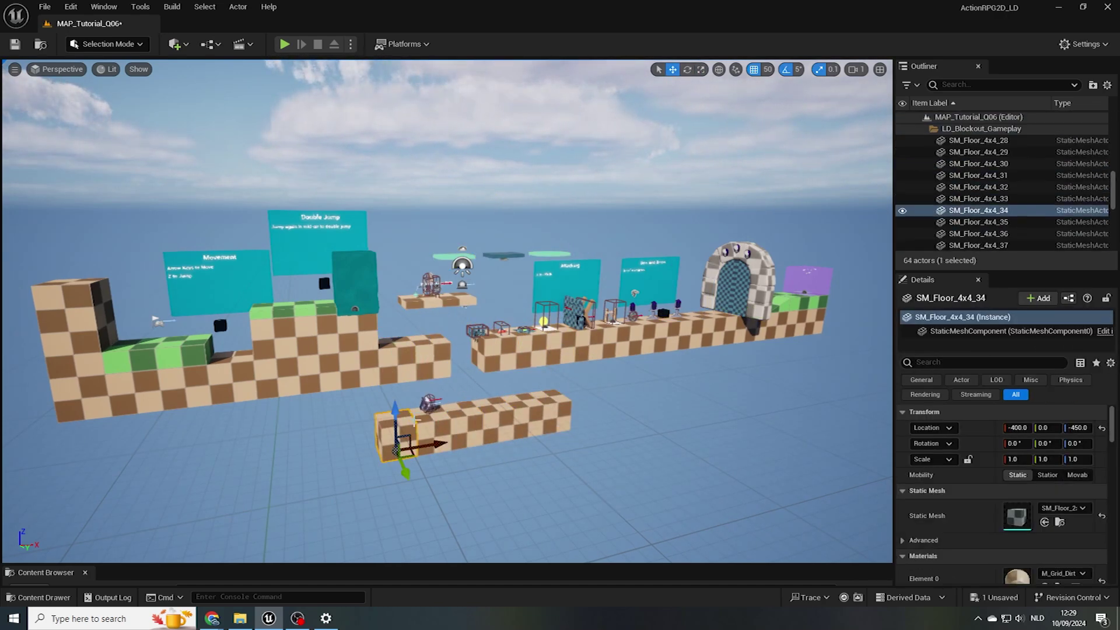
{"action": "key", "text": "ctrl+y"}
{"action": "key", "text": "ctrl+y"}
{"action": "key", "text": "ctrl+y"}
{"action": "key", "text": "ctrl+y"}
{"action": "key", "text": "ctrl+y"}
{"action": "key", "text": "ctrl+y"}
{"action": "key", "text": "ctrl+y"}
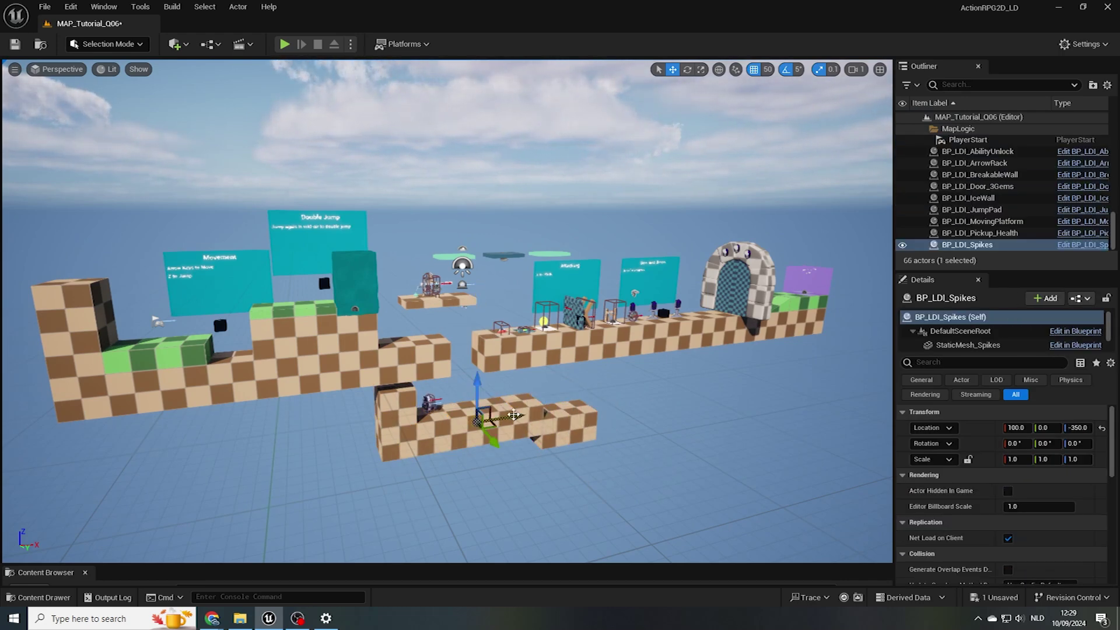
{"action": "key", "text": "ctrl+y"}
{"action": "key", "text": "ctrl+y"}
{"action": "key", "text": "ctrl+y"}
{"action": "key", "text": "ctrl+y"}
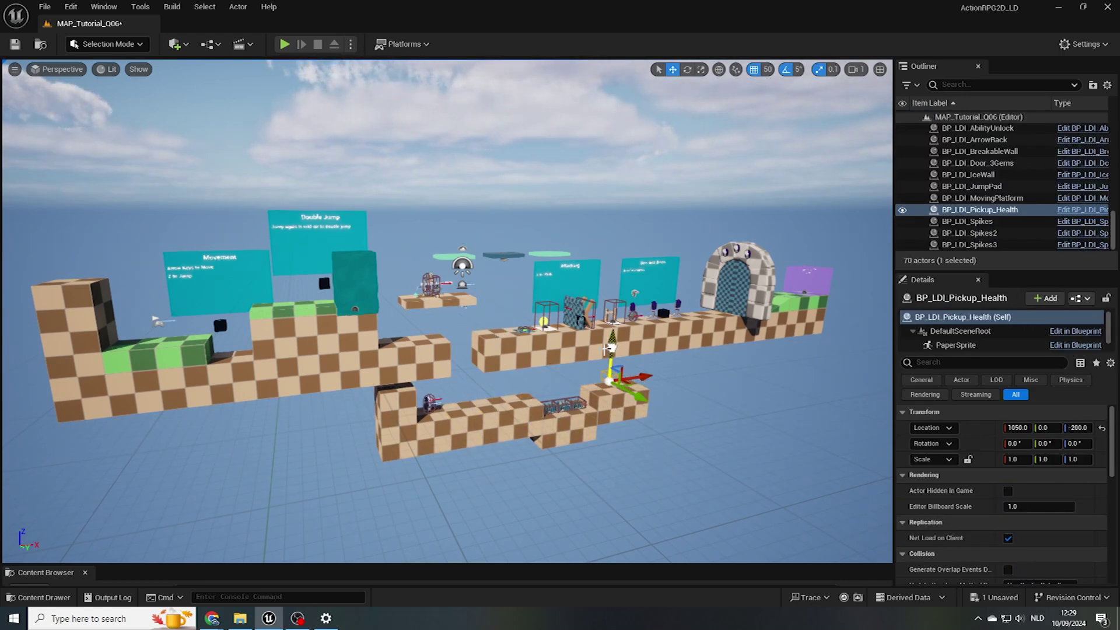
{"action": "key", "text": "ctrl+y"}
{"action": "key", "text": "ctrl+y"}
{"action": "key", "text": "ctrl+y"}
{"action": "key", "text": "ctrl+y"}
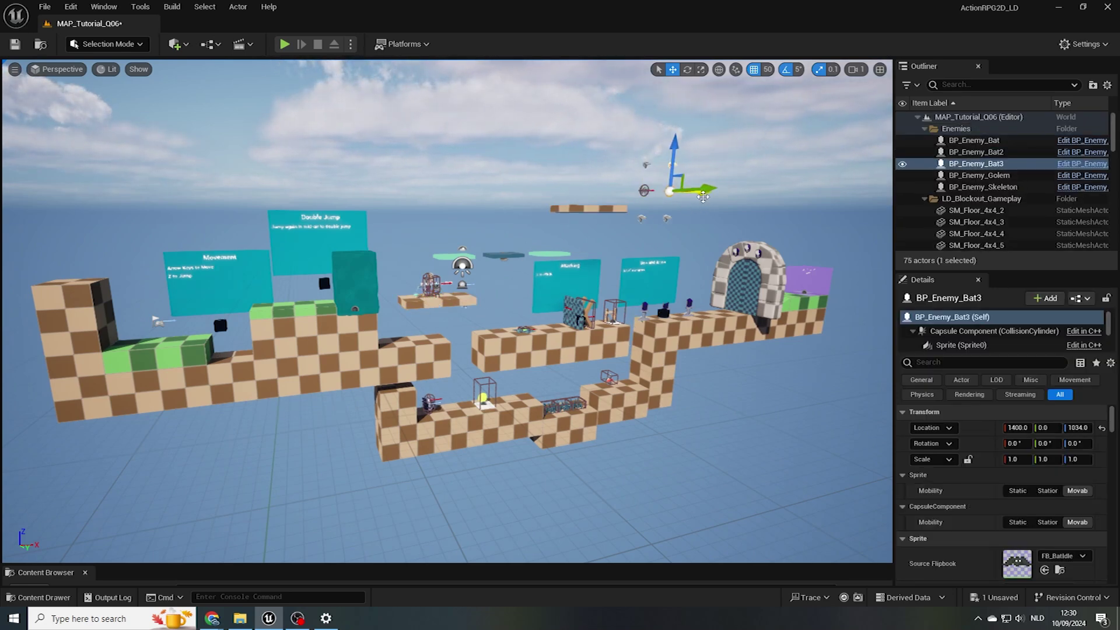
{"action": "key", "text": "ctrl+y"}
Redo the breakable wall, jump pad, gem door and gem switch edits.
{"action": "left_click", "coordinate": [741, 322]}
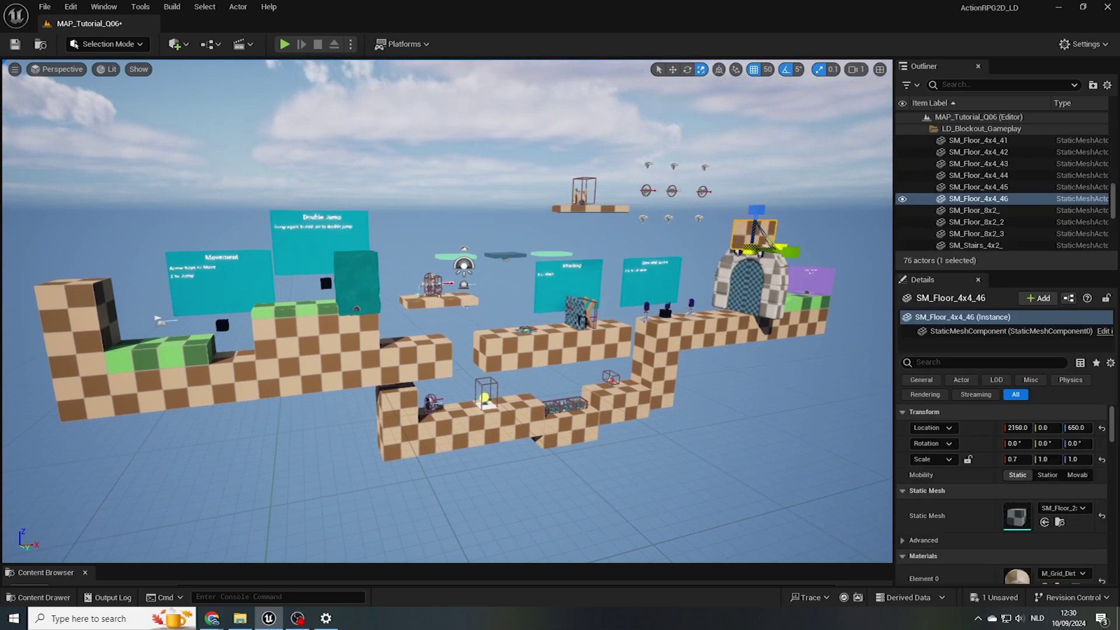
{"action": "key", "text": "ctrl+y"}
{"action": "key", "text": "ctrl+y"}
{"action": "key", "text": "ctrl+y"}
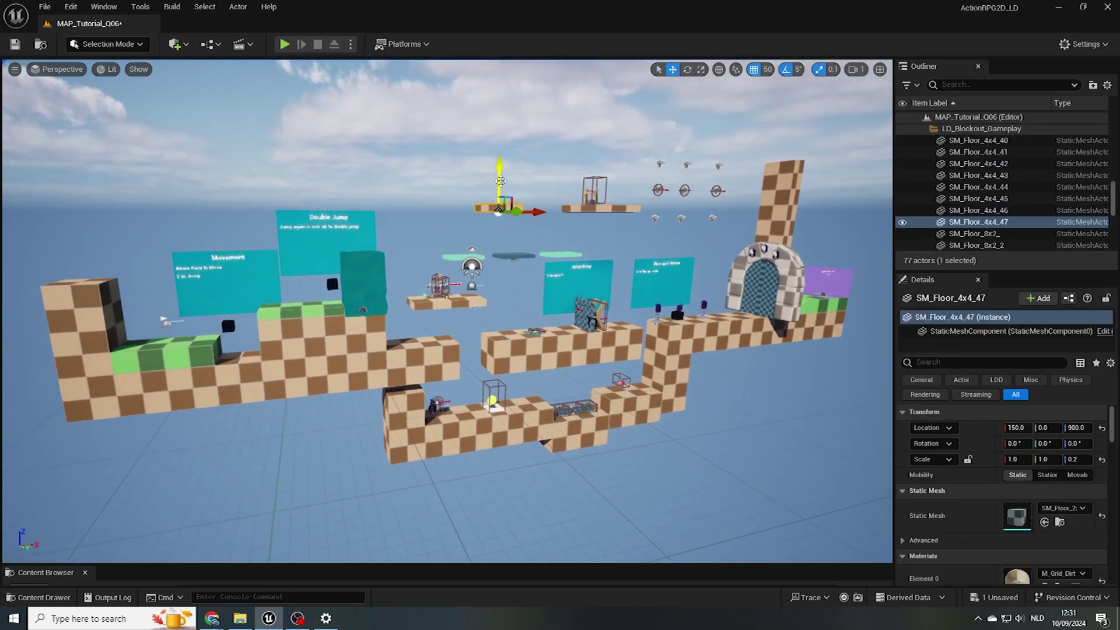
{"action": "key", "text": "ctrl+y"}
{"action": "key", "text": "ctrl+y"}
{"action": "key", "text": "ctrl+y"}
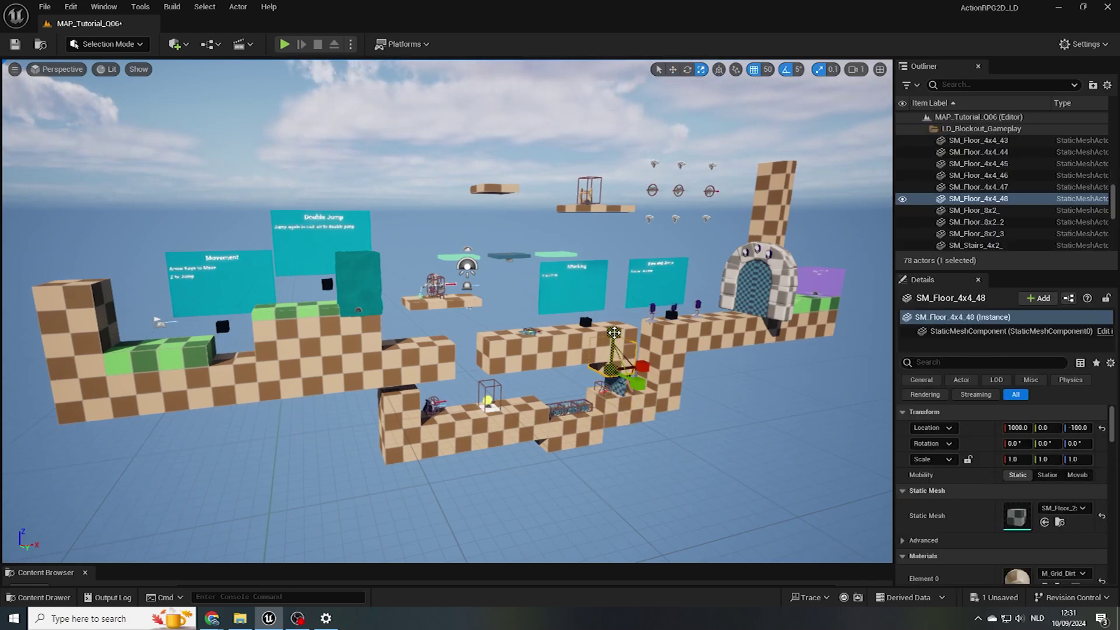
{"action": "key", "text": "ctrl+y"}
{"action": "key", "text": "ctrl+y"}
{"action": "key", "text": "ctrl+y"}
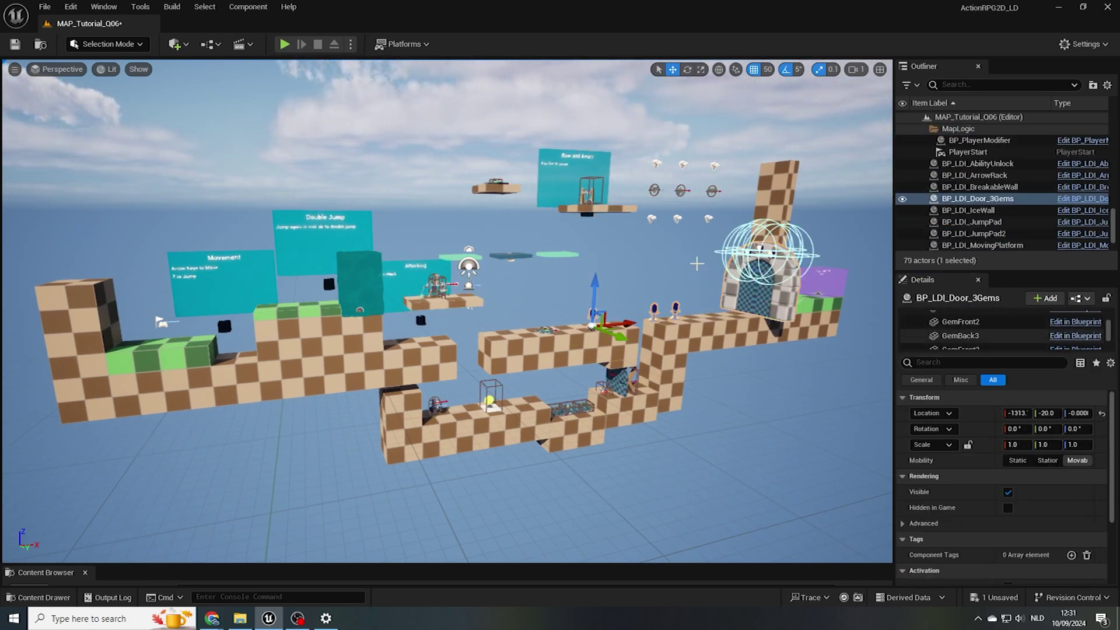
{"action": "key", "text": "ctrl+y"}
{"action": "key", "text": "ctrl+y"}
{"action": "key", "text": "ctrl+y"}
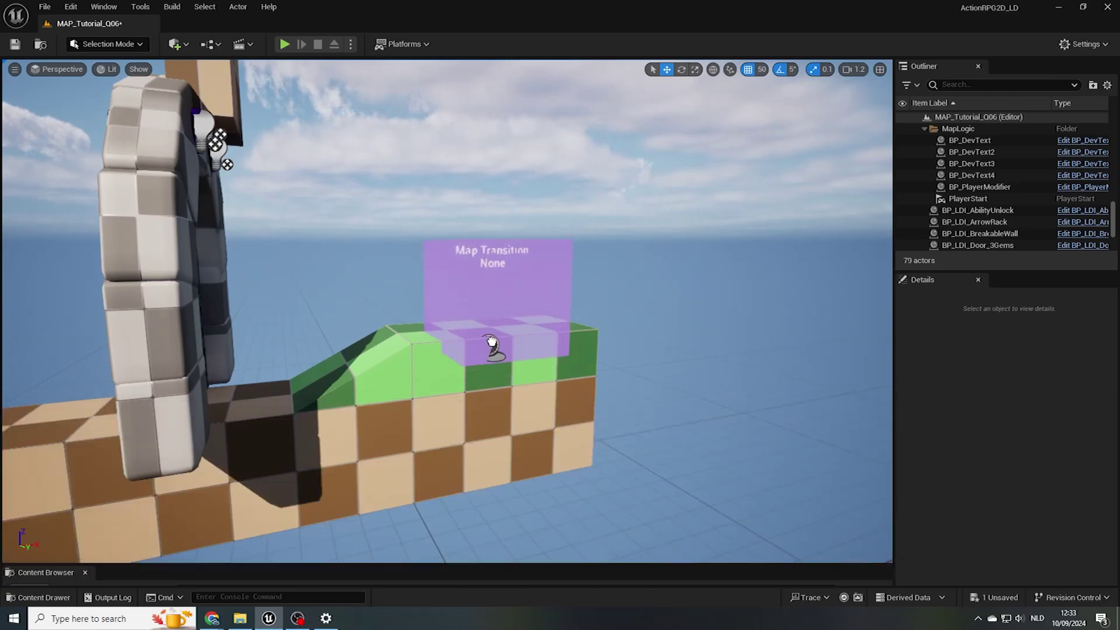
Place a BP_MapTransition box on the green slope with Map Name MAP_Q06.
{"action": "left_click_drag", "start_coordinate": [492, 343], "coordinate": [465, 325]}
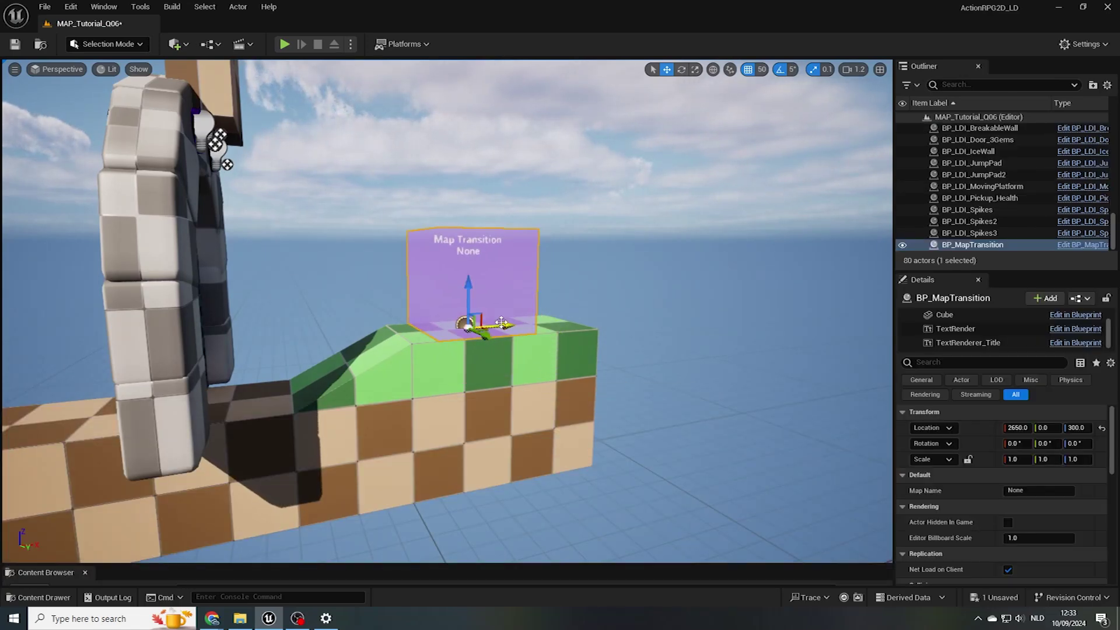
{"action": "key", "text": "ctrl+space"}
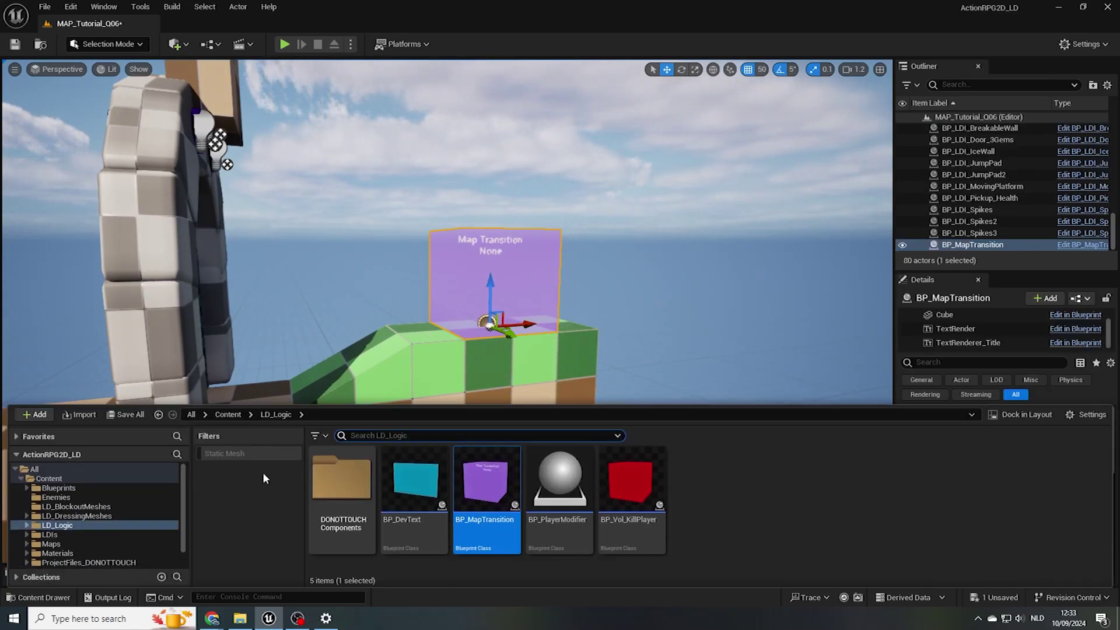
{"action": "double_click", "coordinate": [776, 477]}
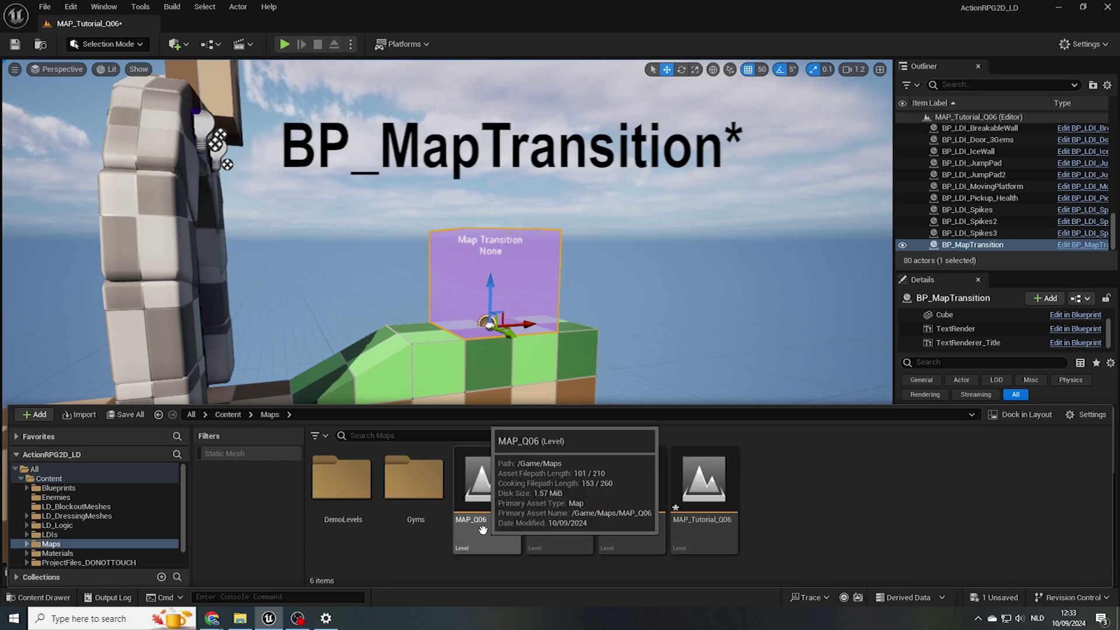
{"action": "left_click", "coordinate": [531, 263]}
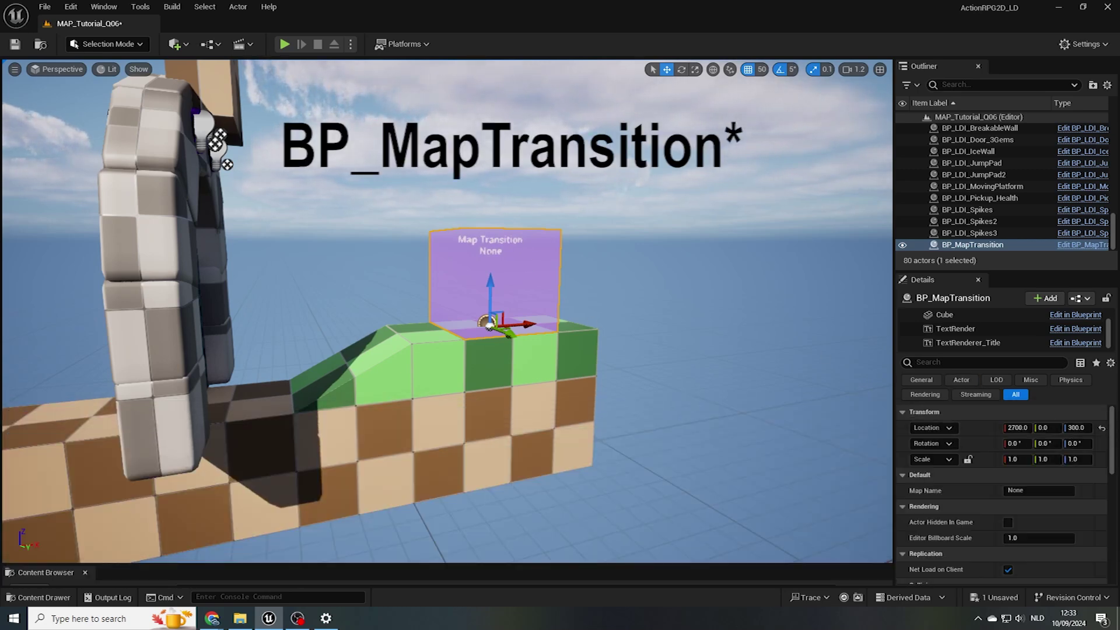
{"action": "left_click", "coordinate": [1050, 495]}
{"action": "type", "text": "MAP_Q06"}
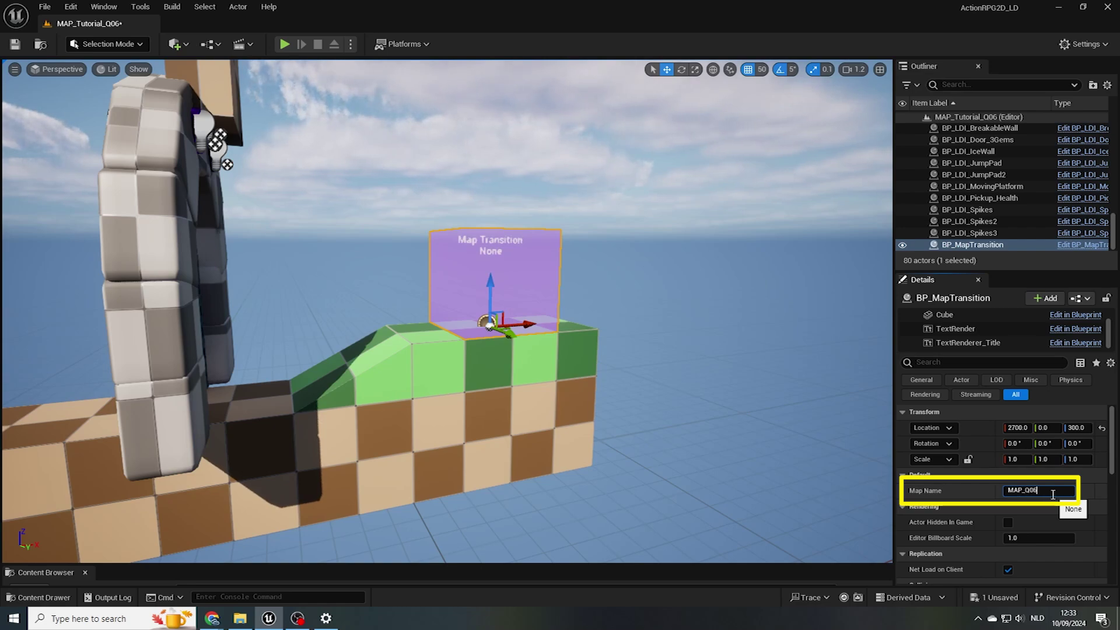
{"action": "key", "text": "Return"}
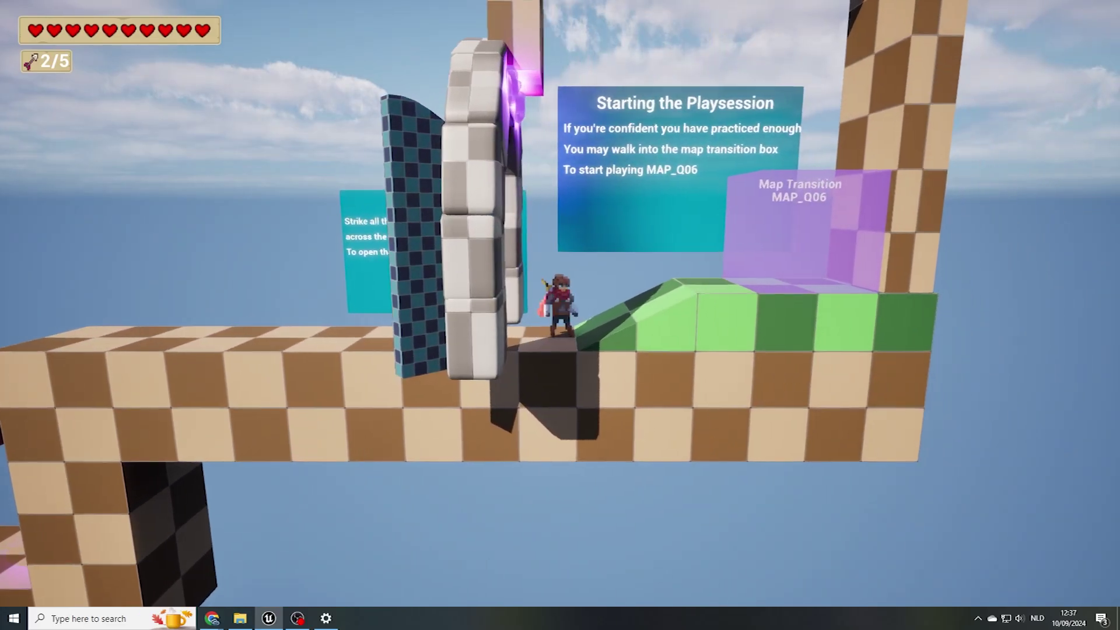
Walk through the transition into MAP_Q06's woods and climb toward the big tree.
{"action": "key", "text": "d"}
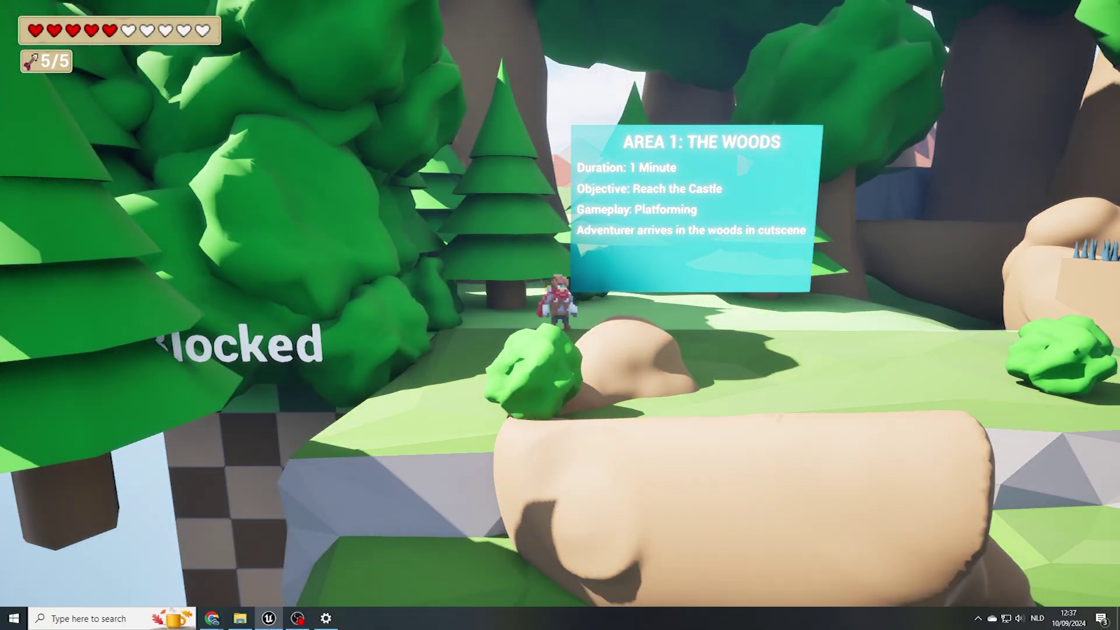
{"action": "key", "text": "d"}
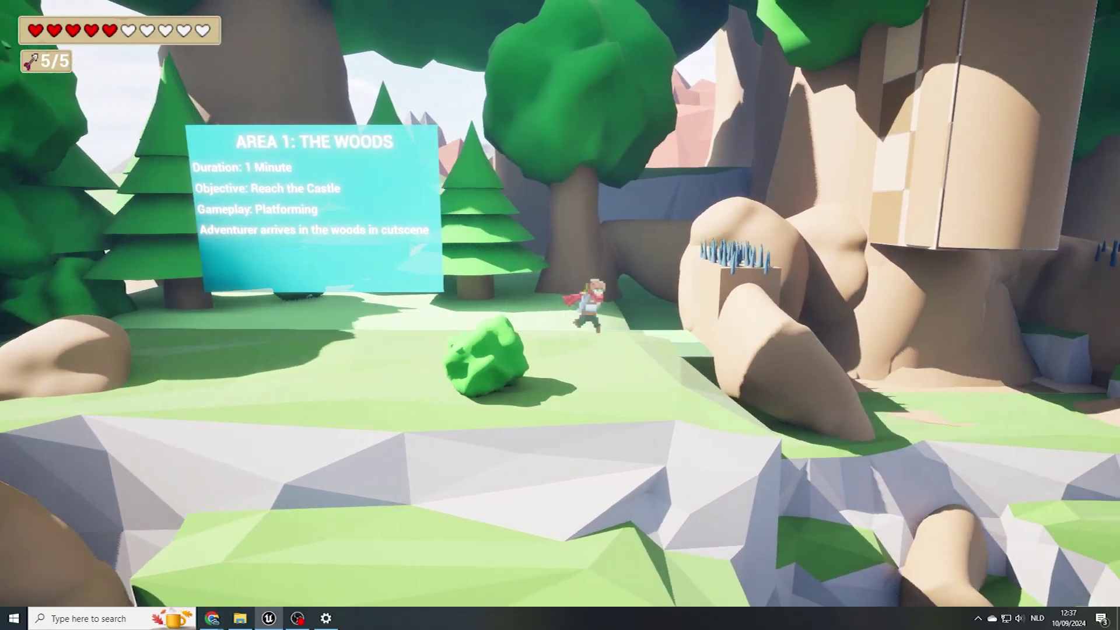
{"action": "key", "text": "d"}
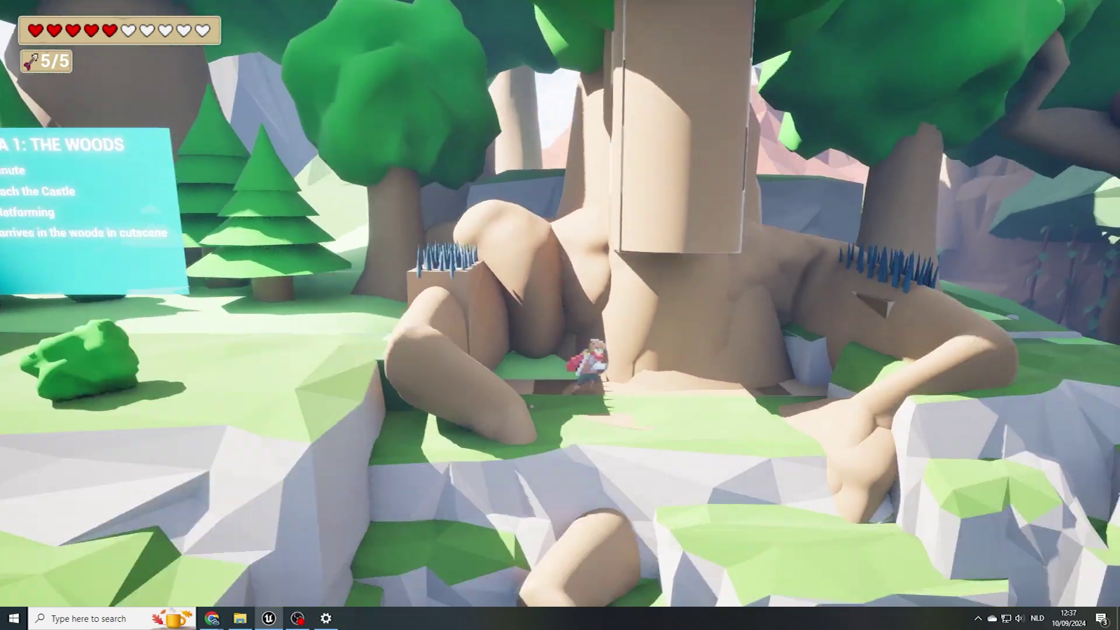
{"action": "key", "text": "d"}
{"action": "key", "text": "space"}
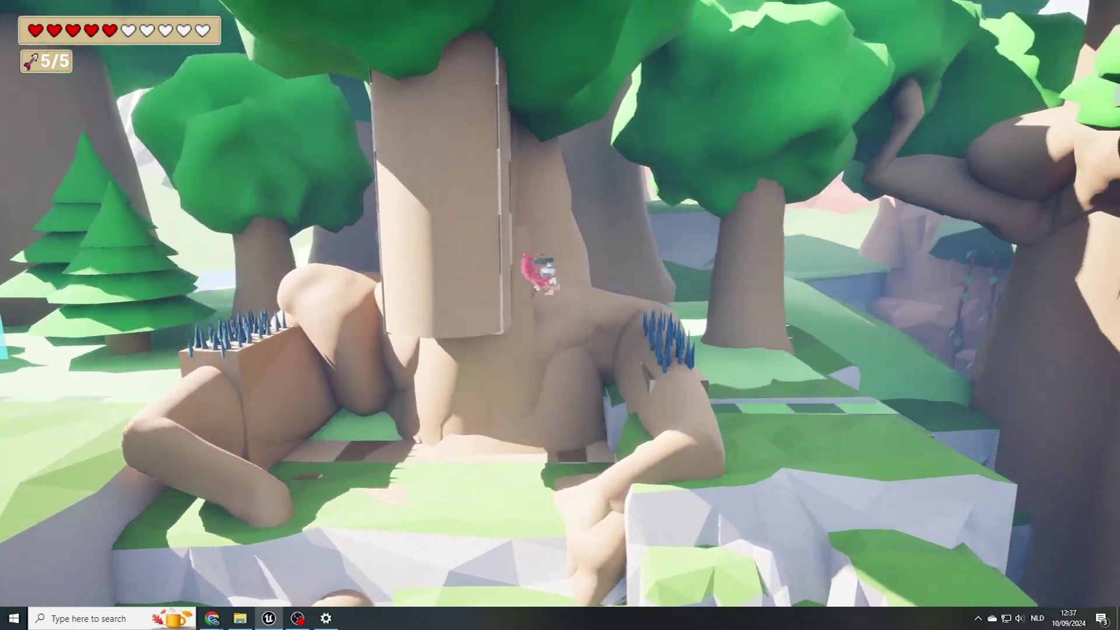
{"action": "key", "text": "d"}
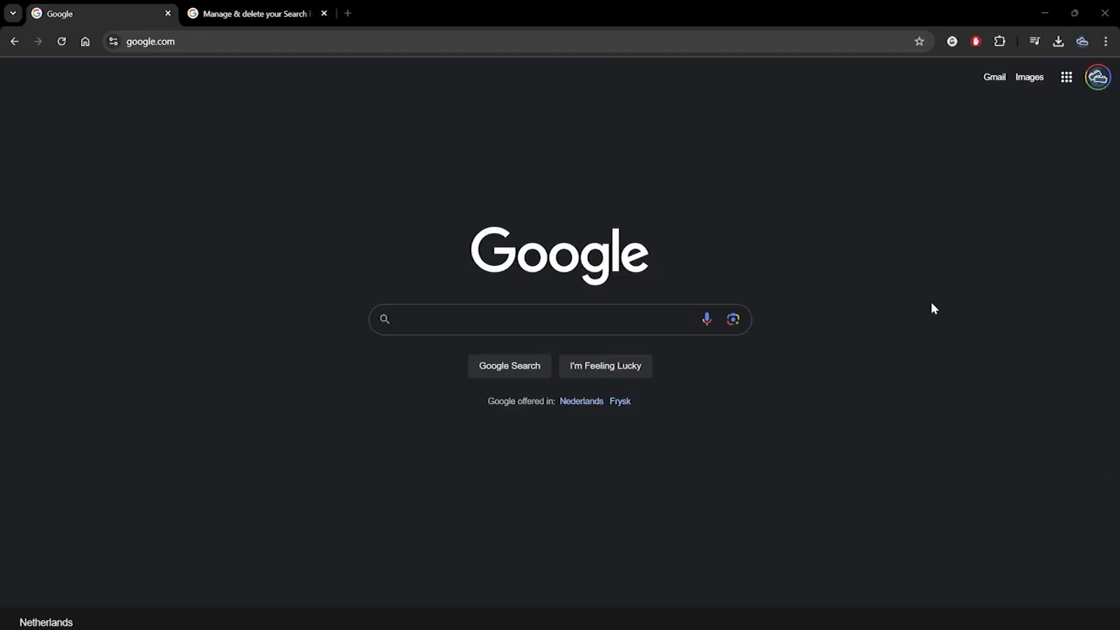
Search Google for 'visual studio download' and open the Visual Studio downloads page.
{"action": "left_click", "coordinate": [624, 311]}
{"action": "type", "text": "visual"}
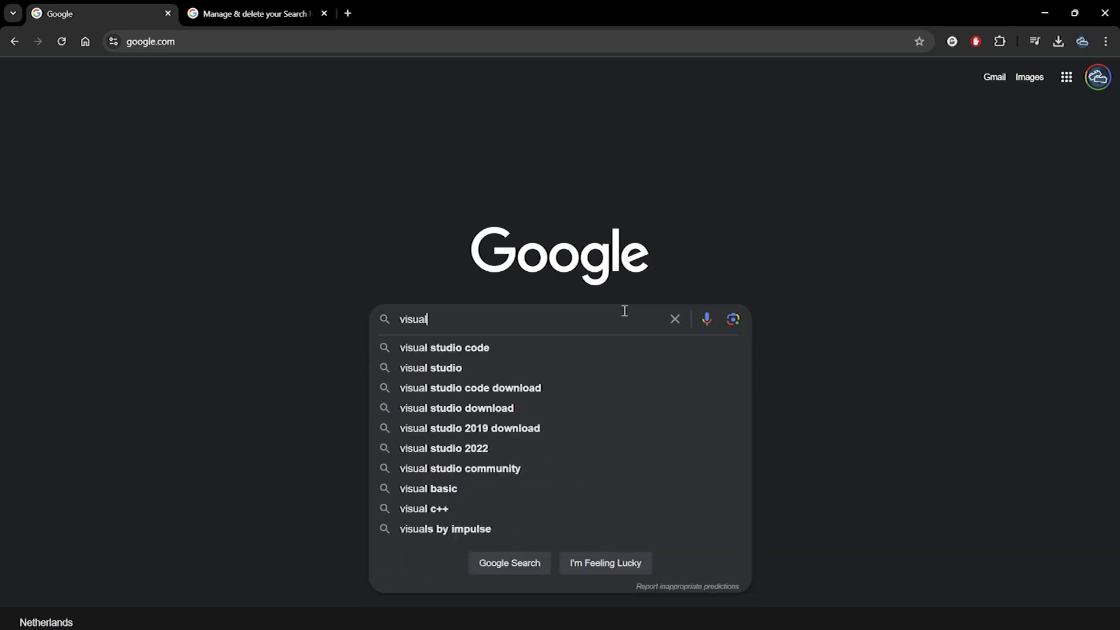
{"action": "type", "text": " studio "}
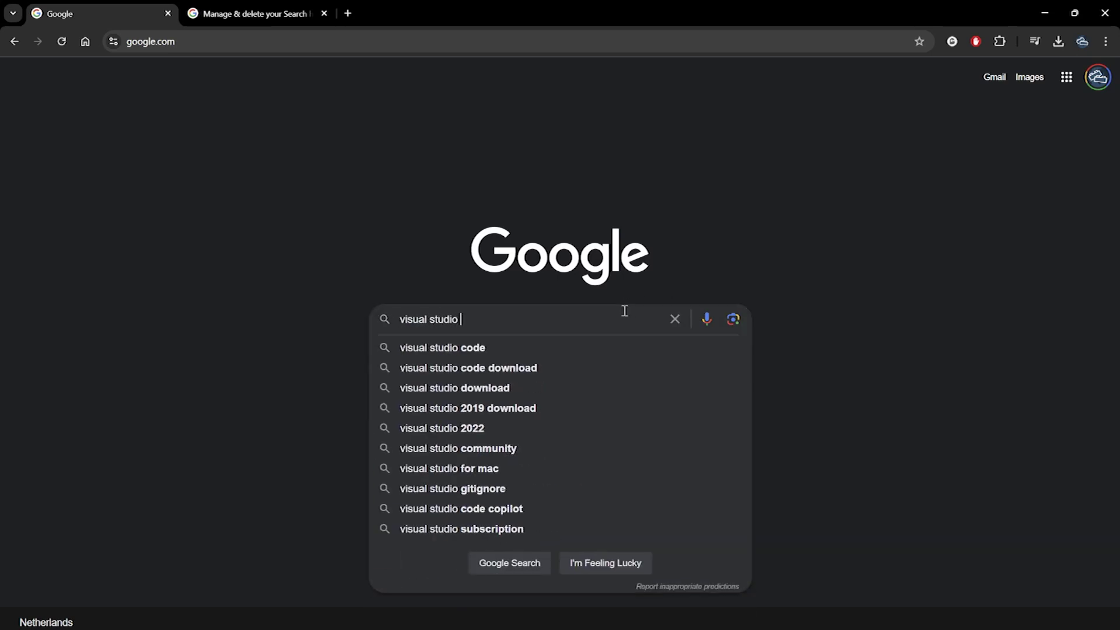
{"action": "type", "text": "download"}
{"action": "key", "text": "Return"}
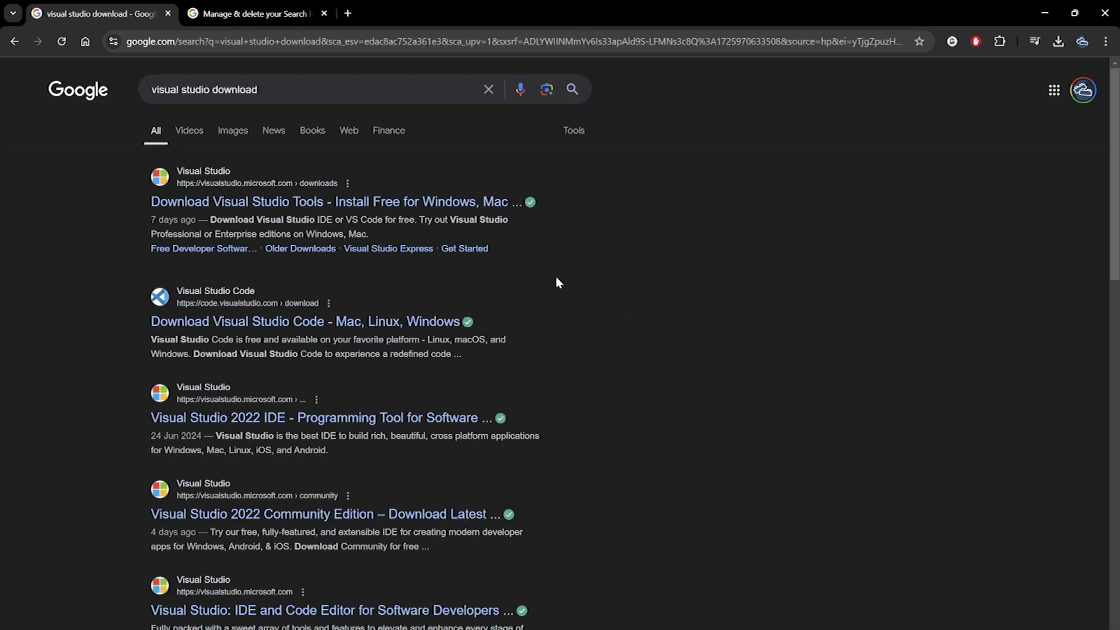
{"action": "left_click", "coordinate": [384, 203]}
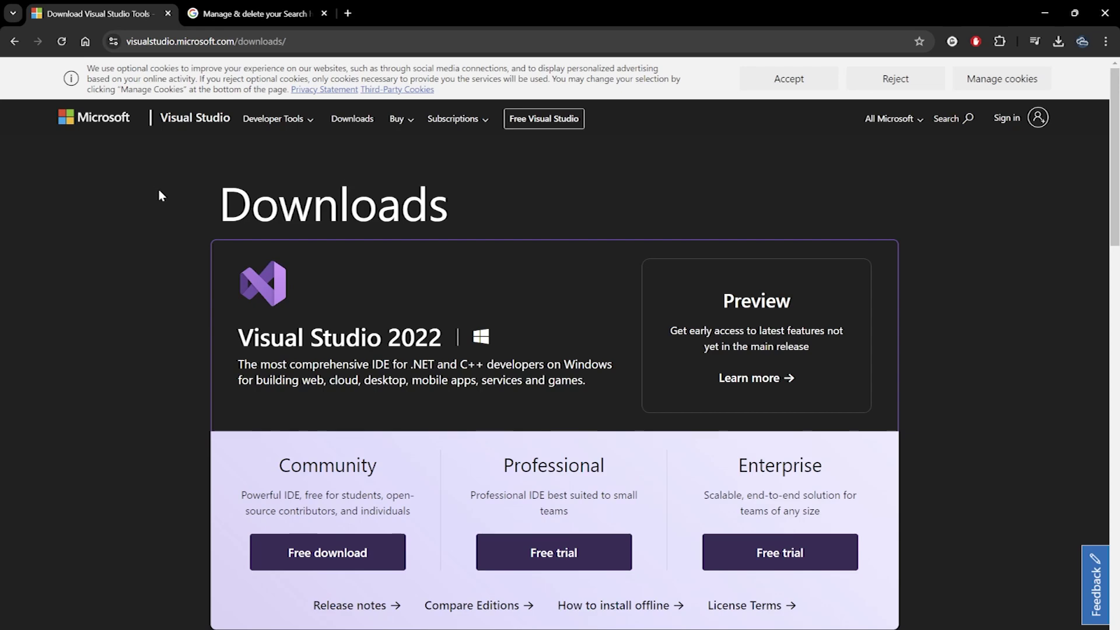
Download the free Community edition setup, save VisualStudioSetup.exe and run it.
{"action": "scroll", "coordinate": [161, 194], "scroll_direction": "down", "scroll_amount": 5}
{"action": "left_click", "coordinate": [309, 292]}
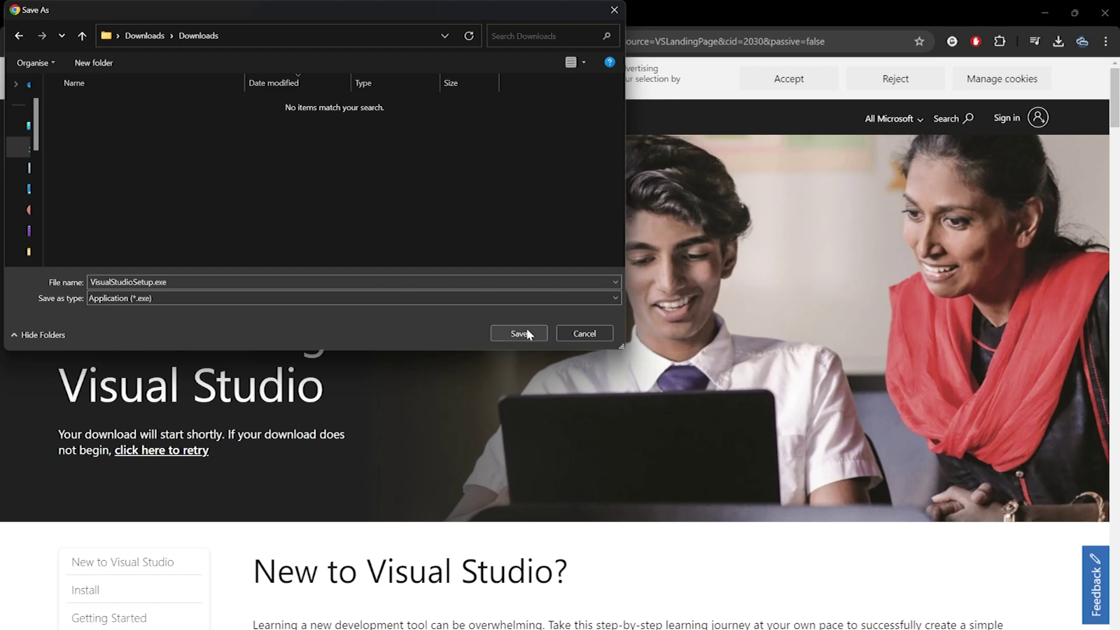
{"action": "left_click", "coordinate": [519, 333]}
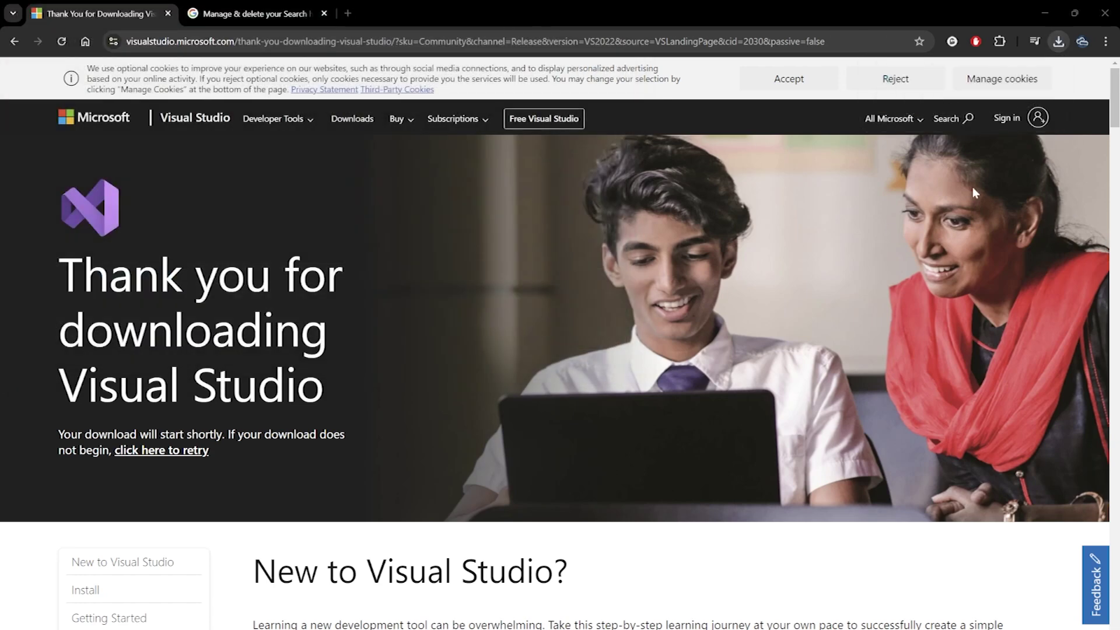
{"action": "left_click", "coordinate": [324, 13]}
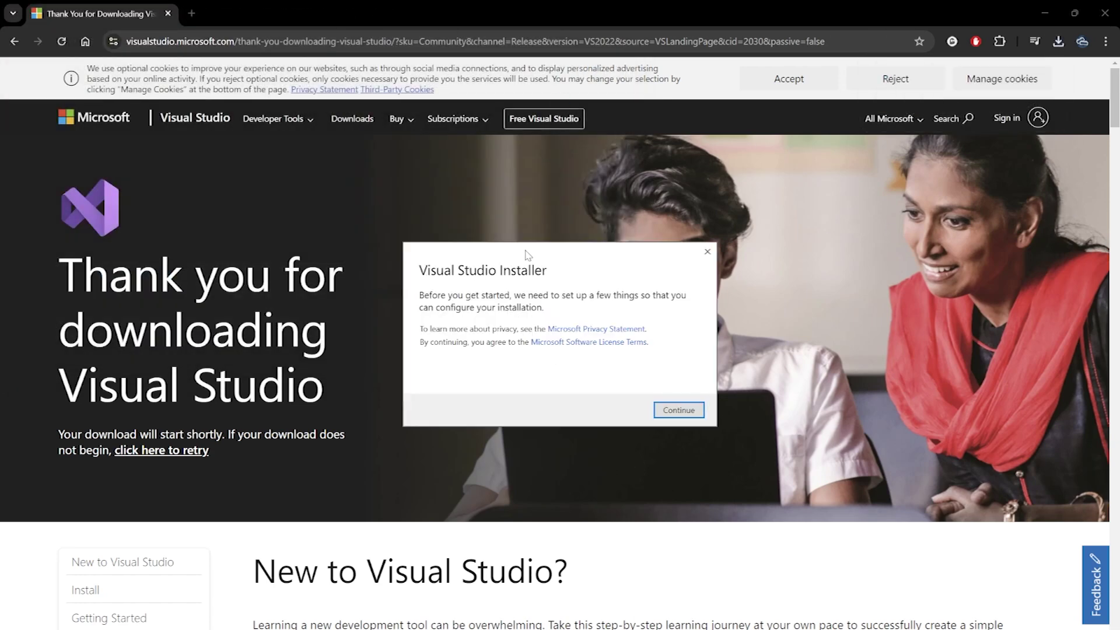
Continue past the privacy notice and select .NET desktop and Desktop development with C++ workloads.
{"action": "key", "text": "Return"}
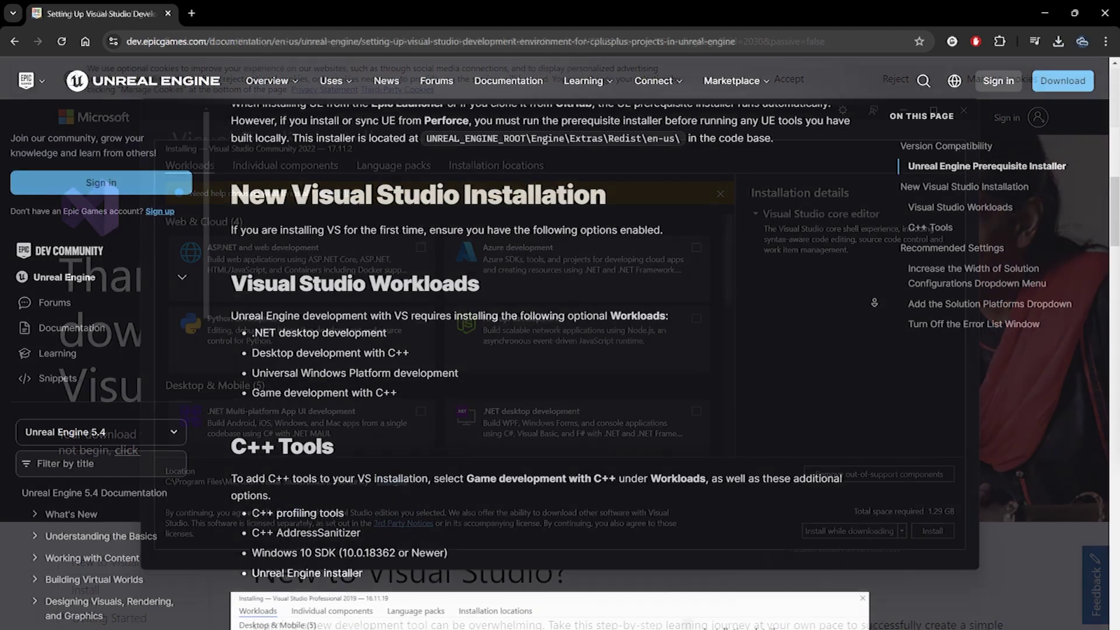
{"action": "middle_click", "coordinate": [874, 303]}
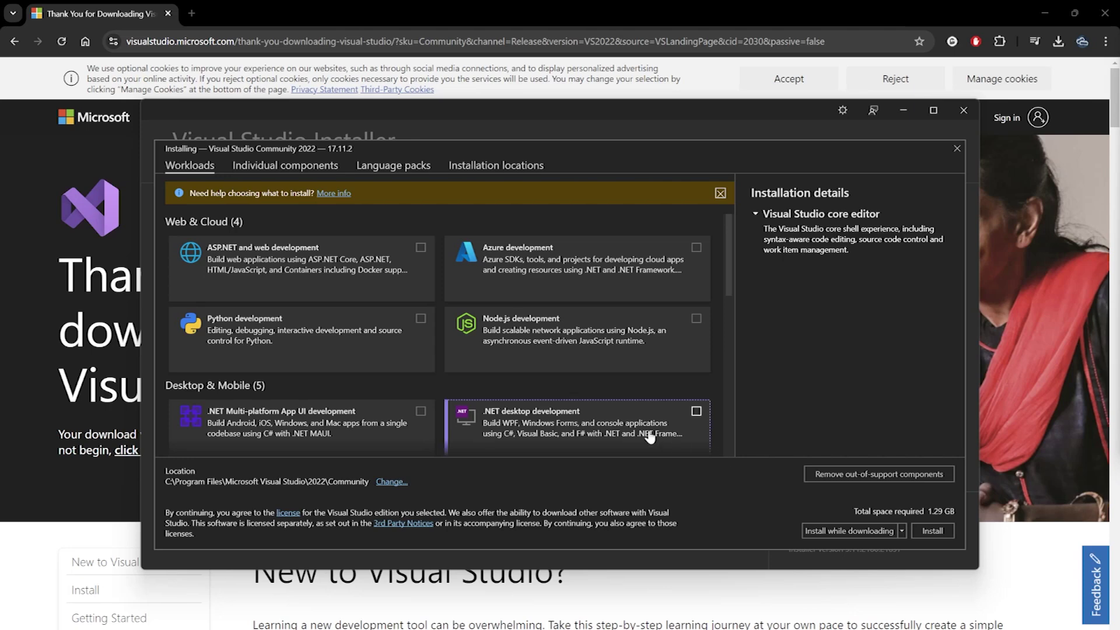
{"action": "left_click", "coordinate": [648, 438]}
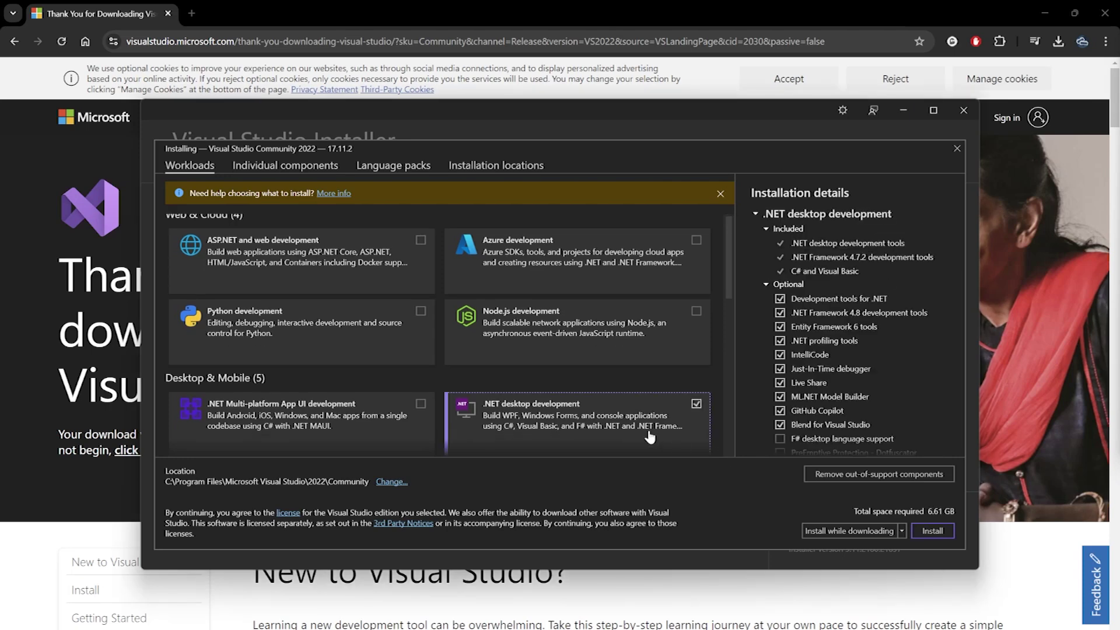
{"action": "scroll", "coordinate": [646, 433], "scroll_direction": "down", "scroll_amount": 3}
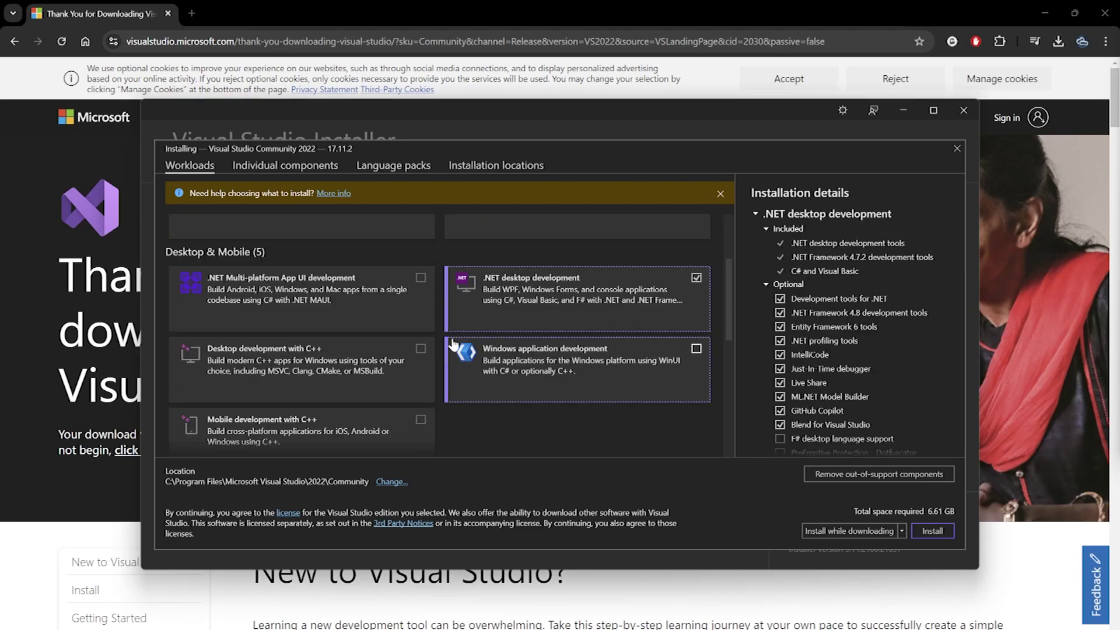
{"action": "left_click", "coordinate": [384, 354]}
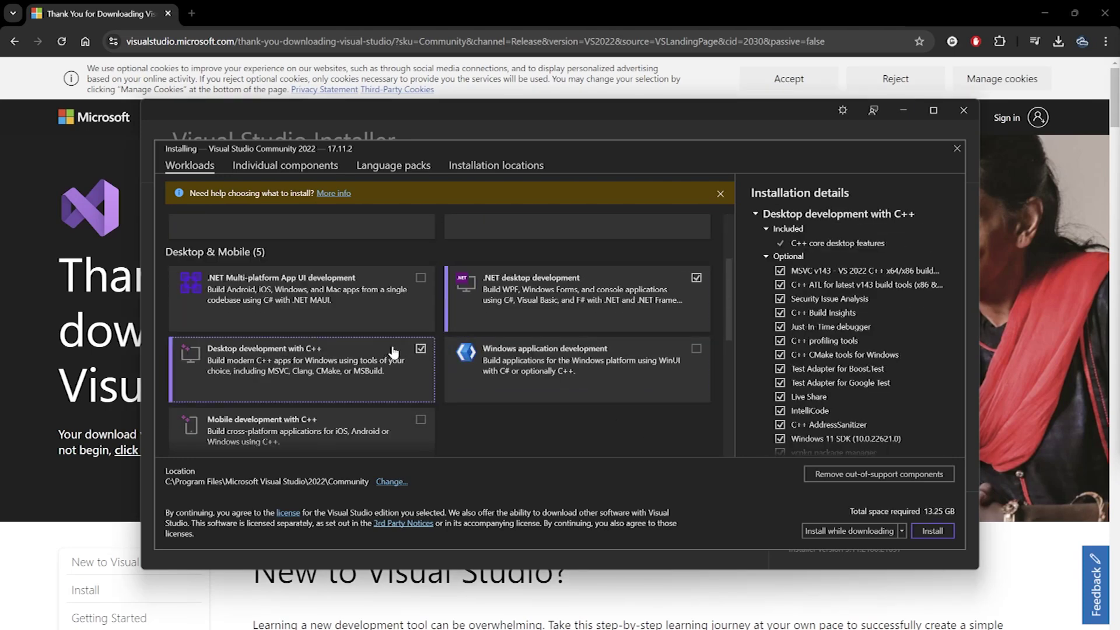
Add the Game development with C++ and Windows application development workloads.
{"action": "scroll", "coordinate": [393, 352], "scroll_direction": "down", "scroll_amount": 2}
{"action": "left_click", "coordinate": [556, 412]}
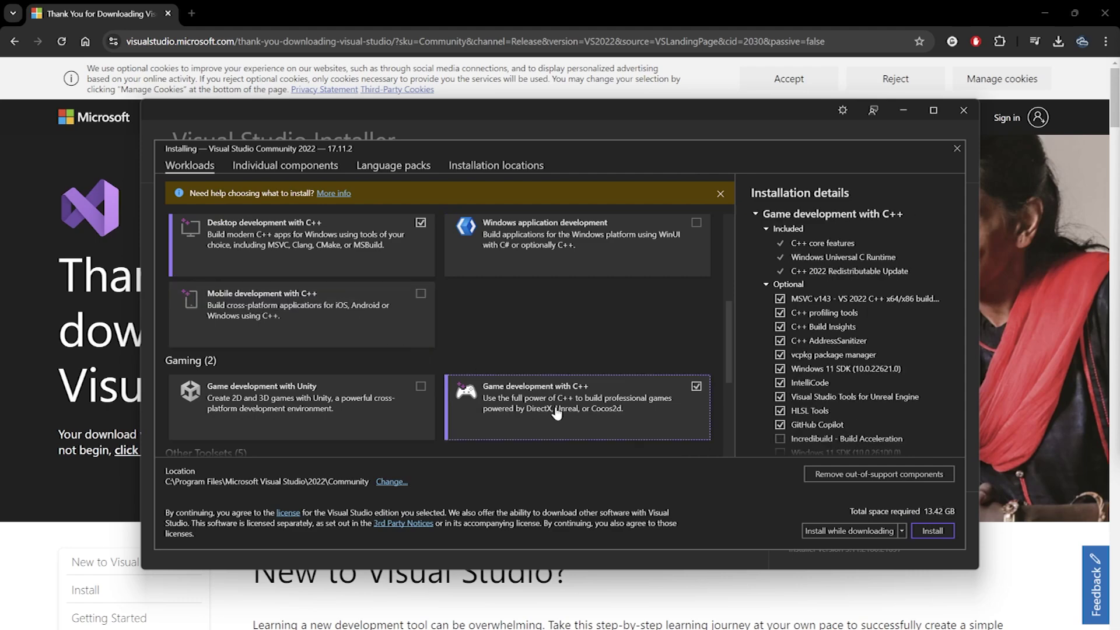
{"action": "scroll", "coordinate": [556, 412], "scroll_direction": "up", "scroll_amount": 2}
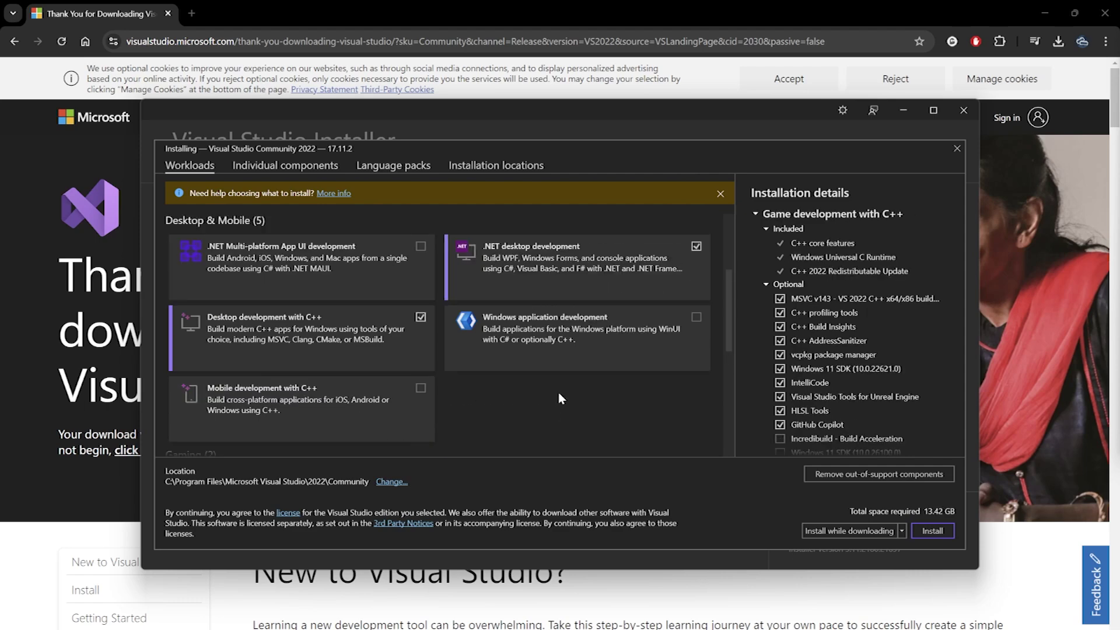
{"action": "left_click", "coordinate": [576, 362]}
{"action": "left_click", "coordinate": [576, 357]}
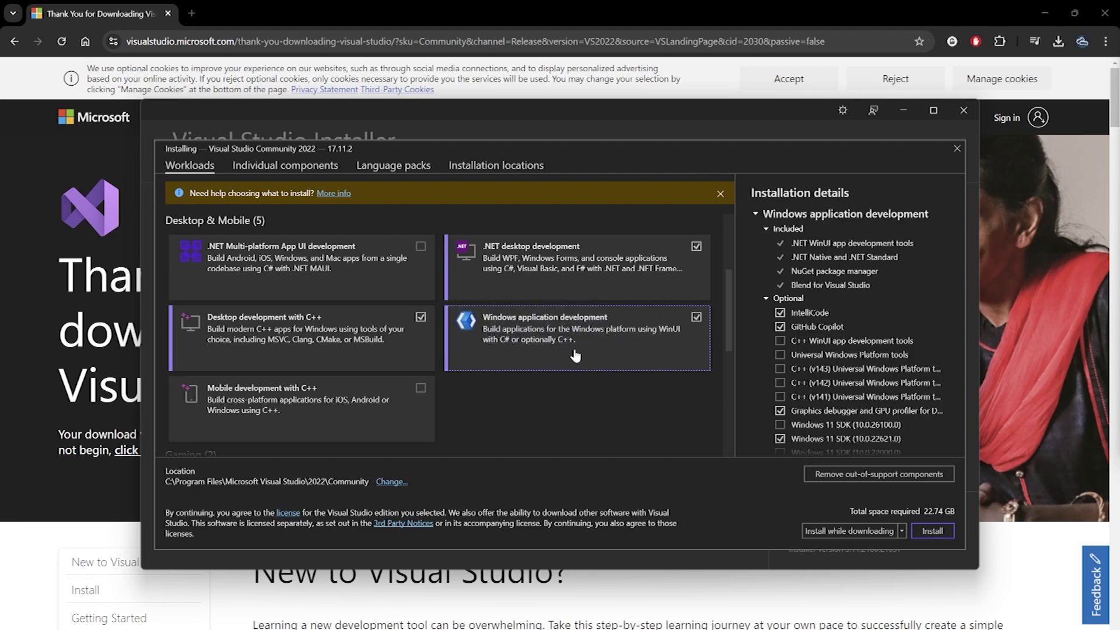
{"action": "left_click", "coordinate": [285, 166]}
Add C++ Universal Windows Platform support for v143, then install Visual Studio Community 2022.
{"action": "type", "text": "u"}
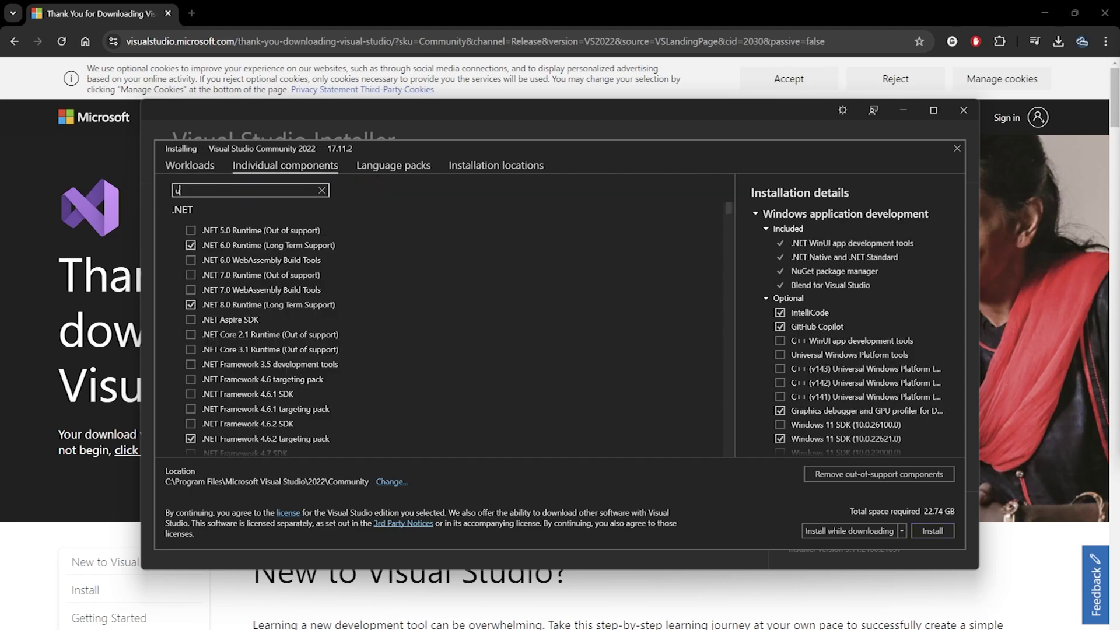
{"action": "type", "text": "niversal windows"}
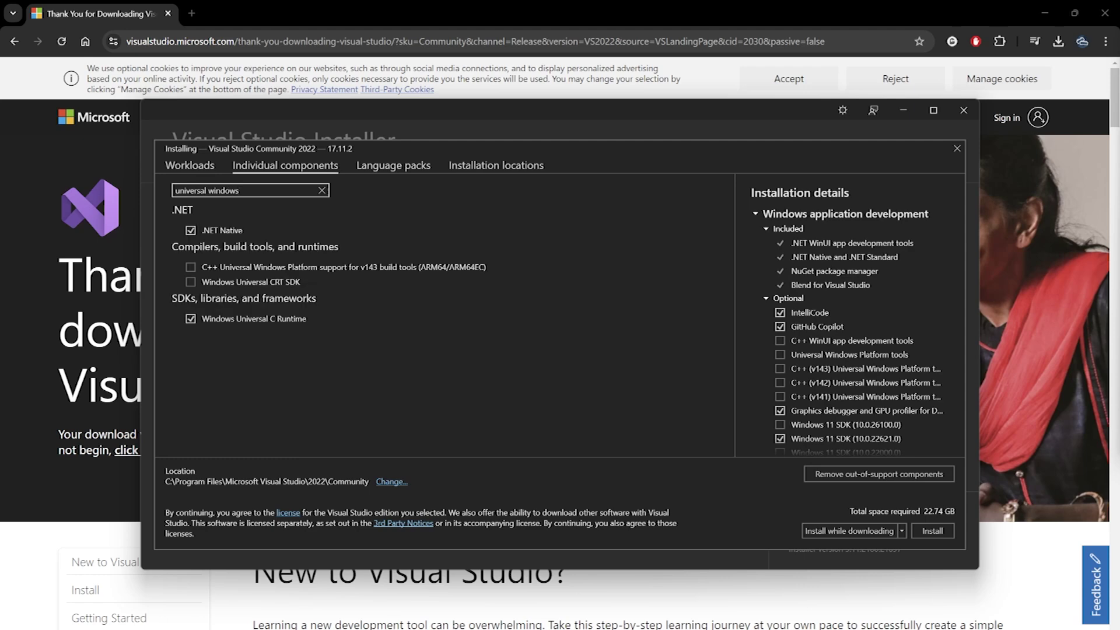
{"action": "left_click", "coordinate": [381, 270]}
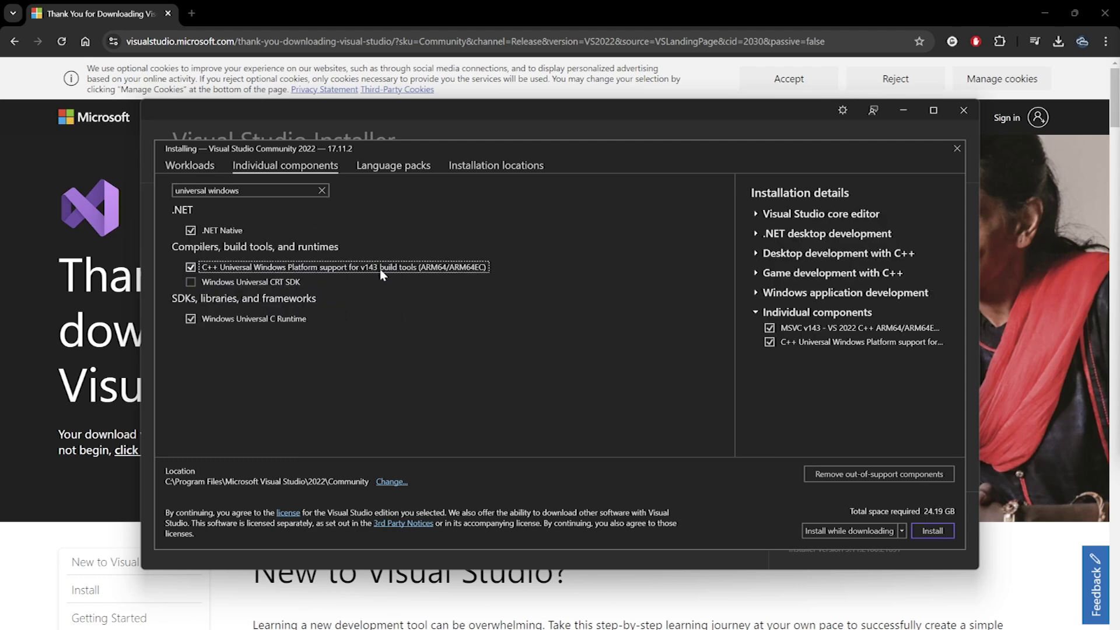
{"action": "triple_click", "coordinate": [285, 193]}
{"action": "type", "text": "windows sdk"}
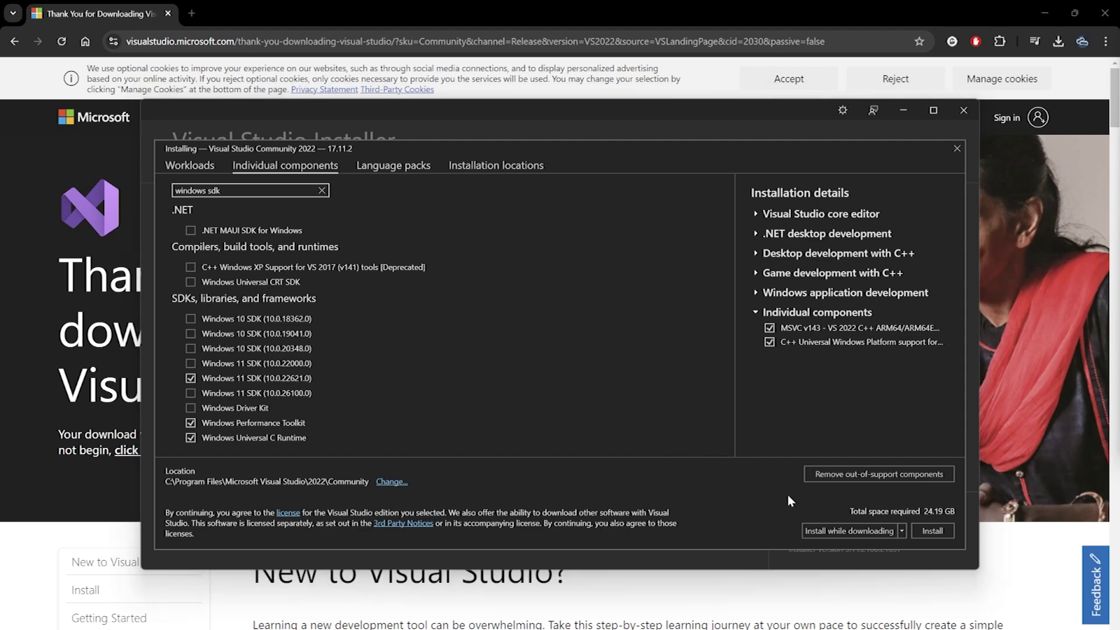
{"action": "left_click", "coordinate": [933, 531]}
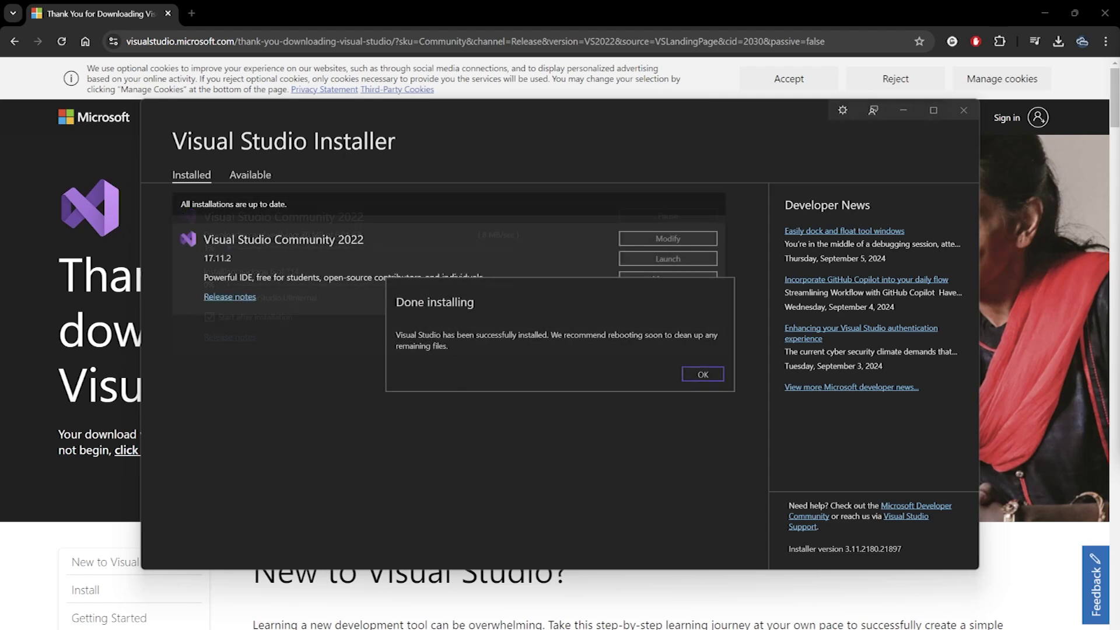
{"action": "left_click", "coordinate": [703, 376]}
Close the Visual Studio Installer and search Google for '.net core sdk'.
{"action": "left_click", "coordinate": [971, 117]}
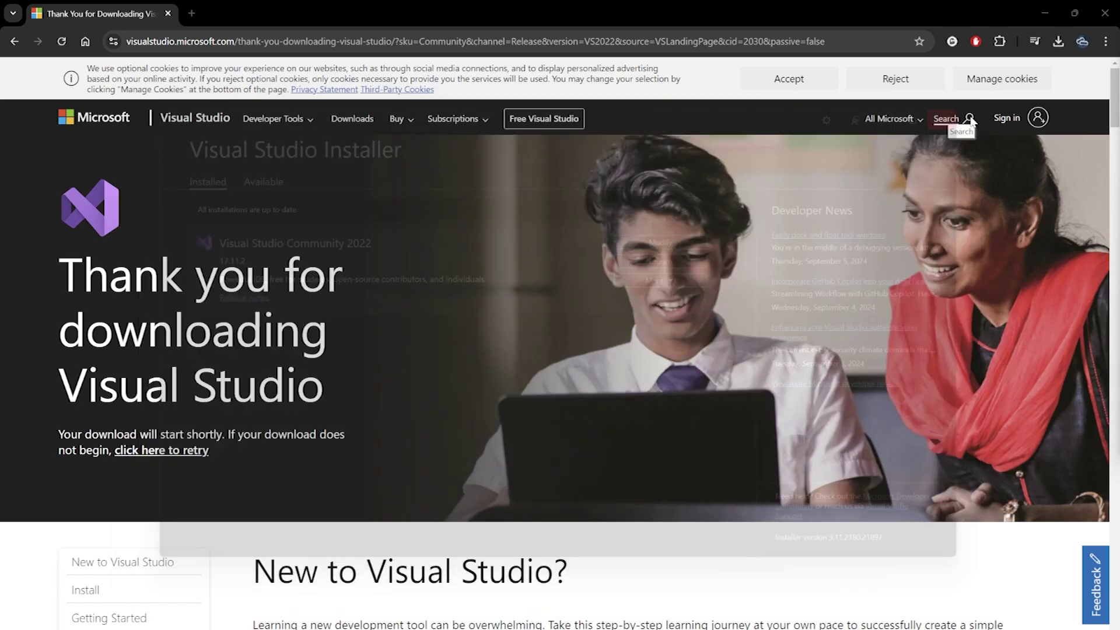
{"action": "left_click", "coordinate": [443, 36]}
{"action": "type", "text": "go"}
{"action": "key", "text": "Return"}
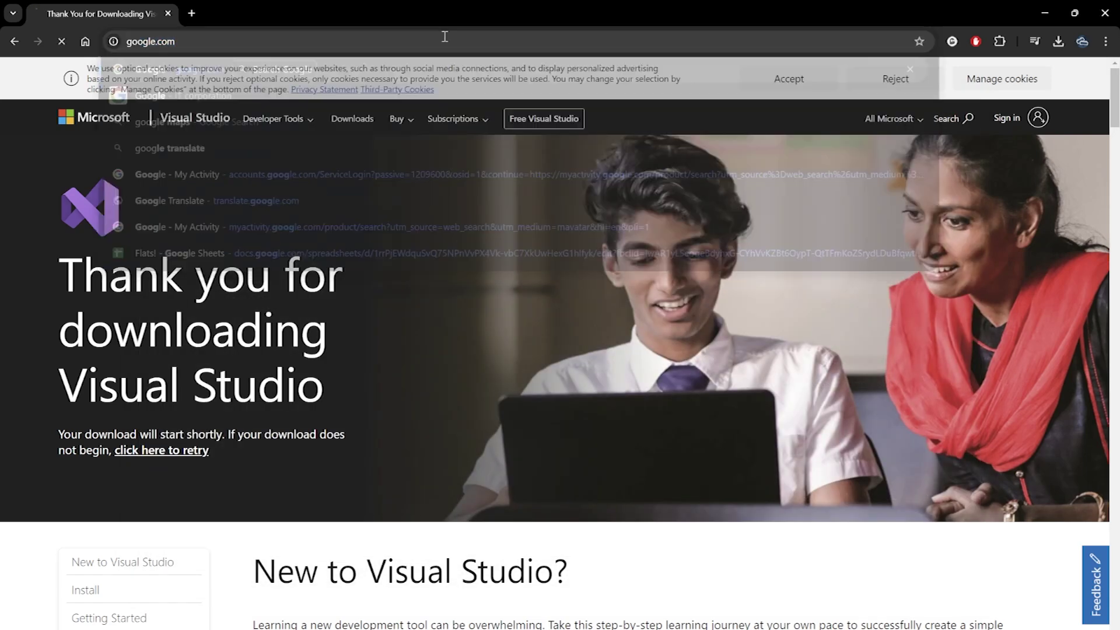
{"action": "type", "text": ".net core sdk"}
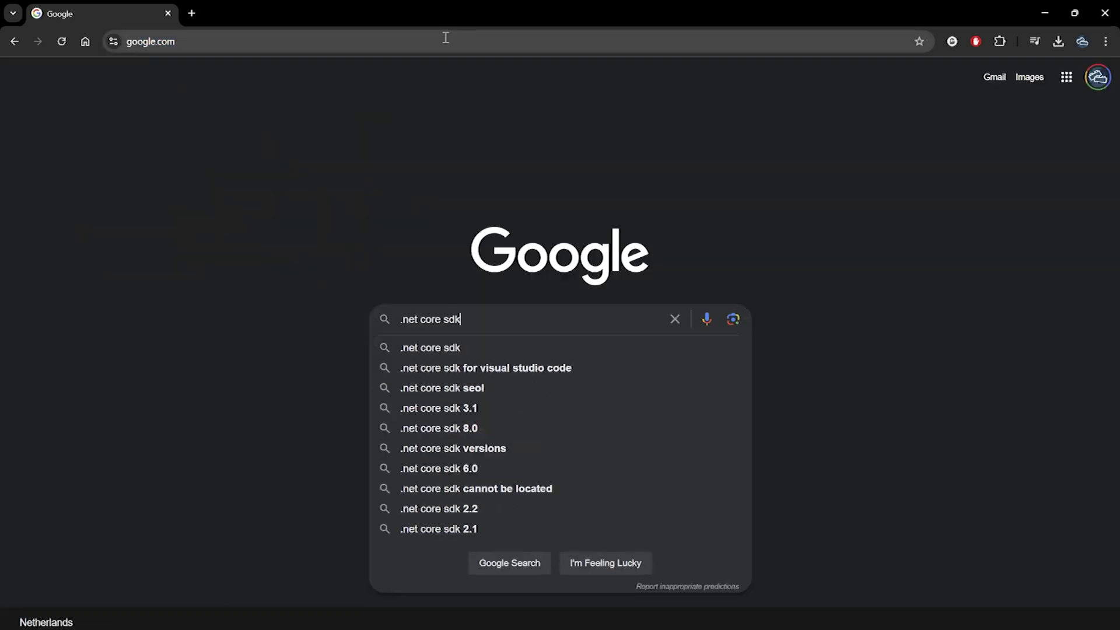
{"action": "key", "text": "Return"}
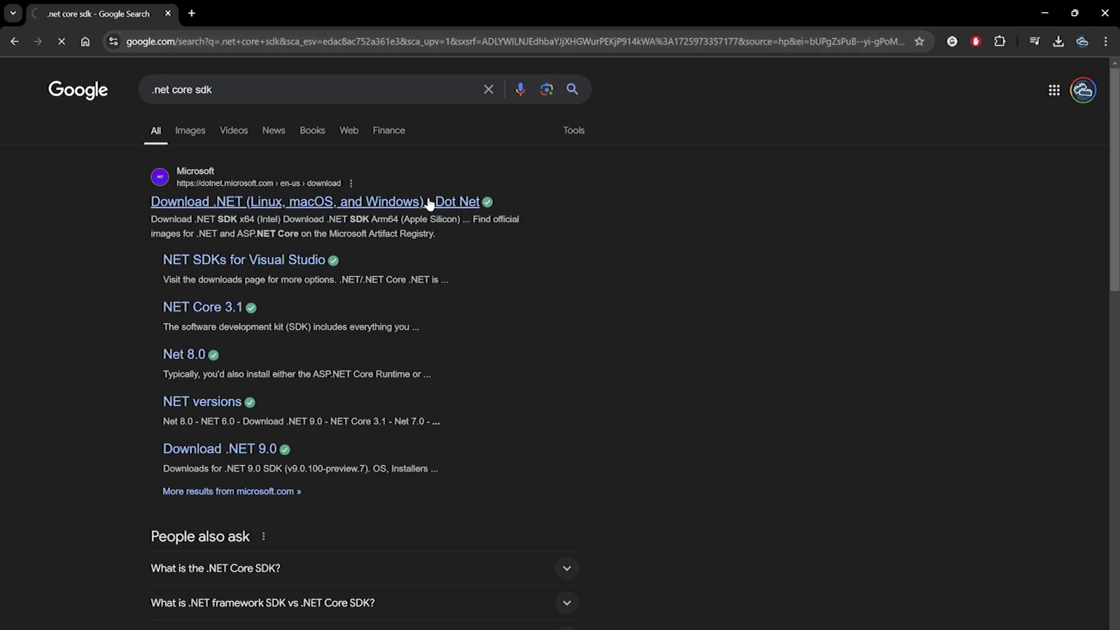
Download and install the .NET 8.0.401 SDK for Windows x64, then restart the computer.
{"action": "left_click", "coordinate": [430, 202]}
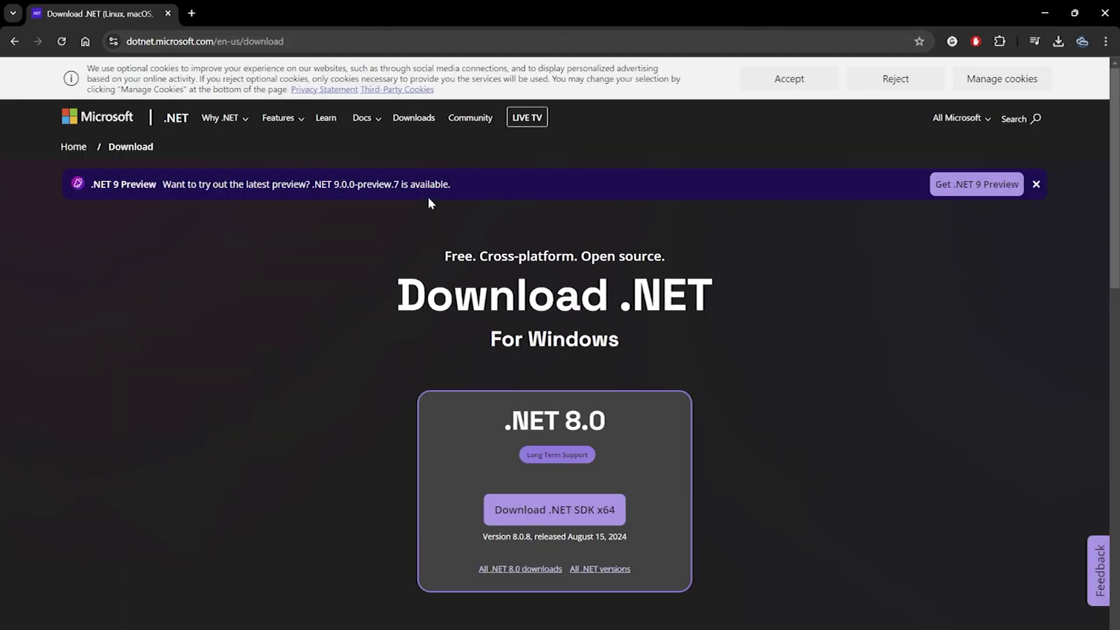
{"action": "left_click", "coordinate": [558, 516]}
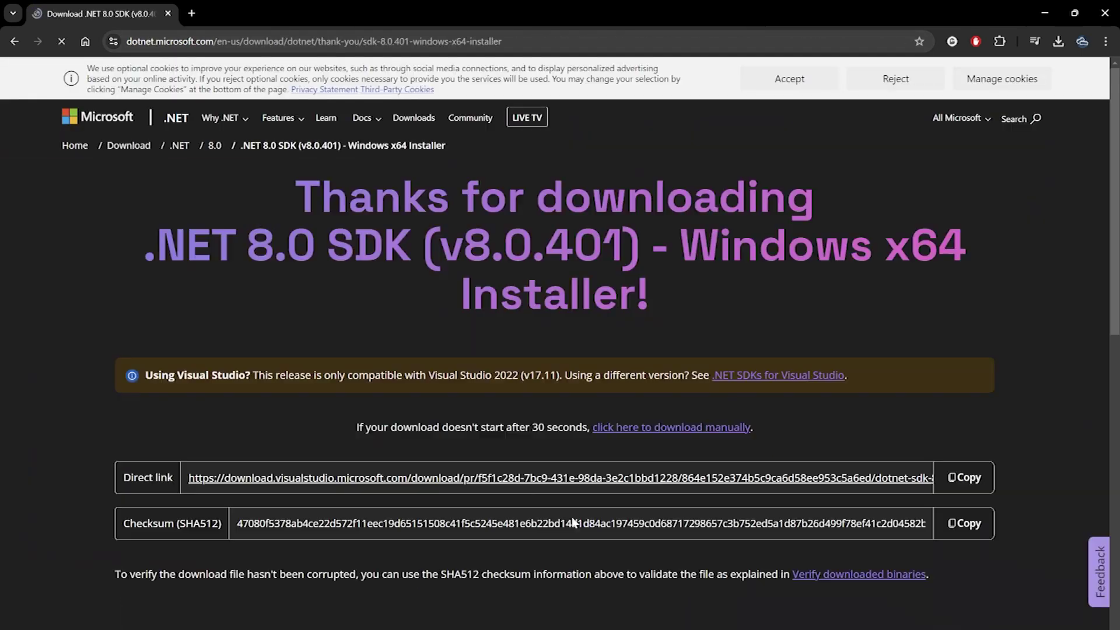
{"action": "left_click", "coordinate": [518, 333]}
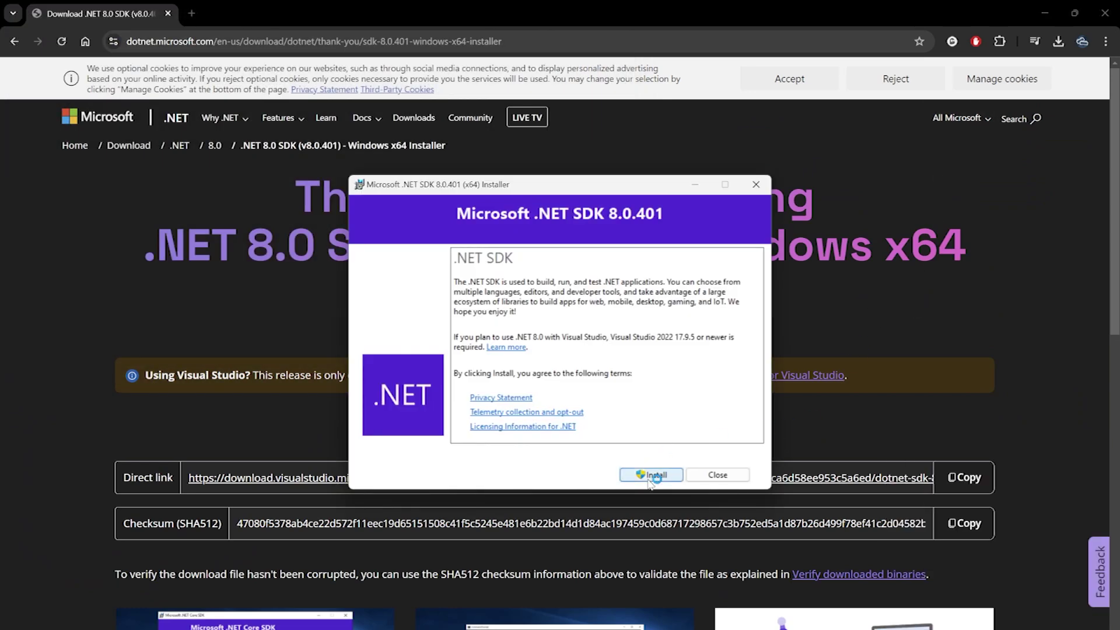
{"action": "left_click", "coordinate": [647, 467]}
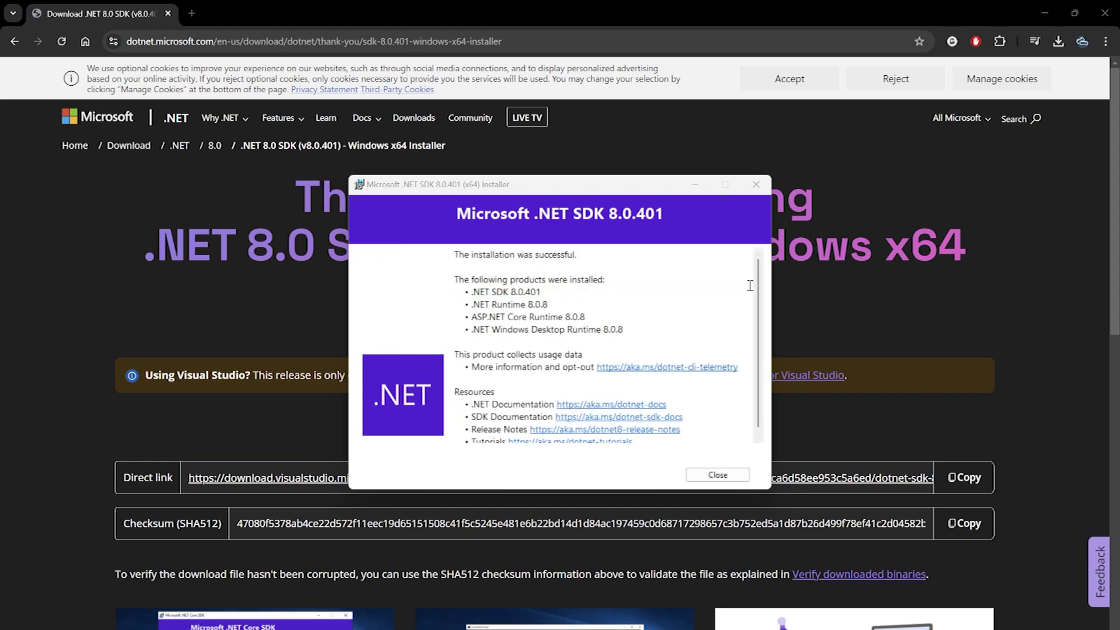
{"action": "left_click", "coordinate": [732, 480]}
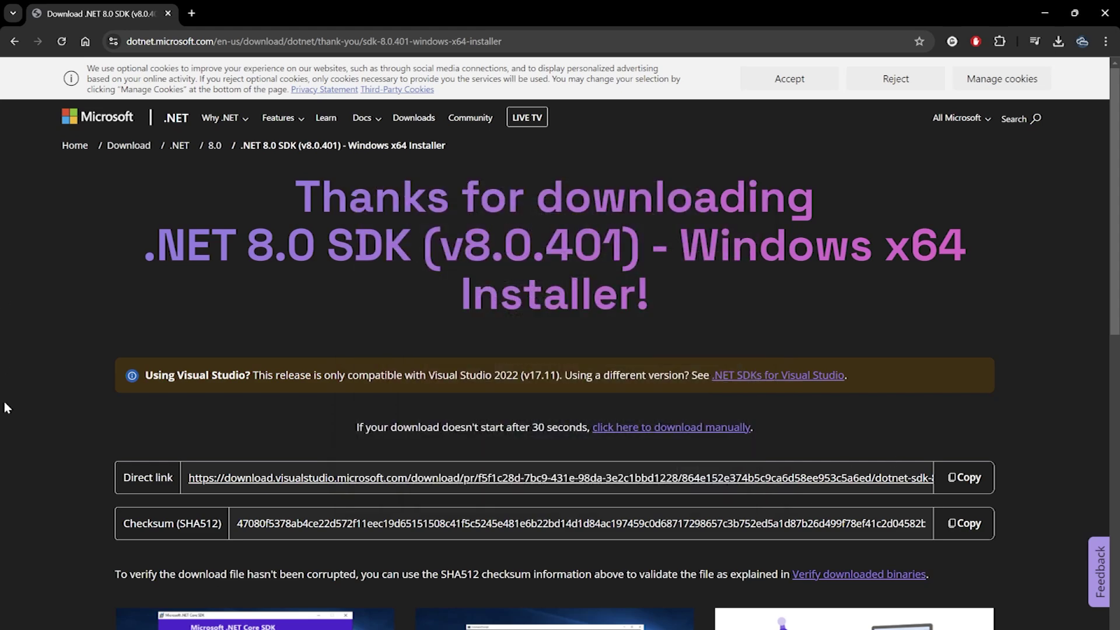
{"action": "key", "text": "super"}
{"action": "left_click", "coordinate": [724, 628]}
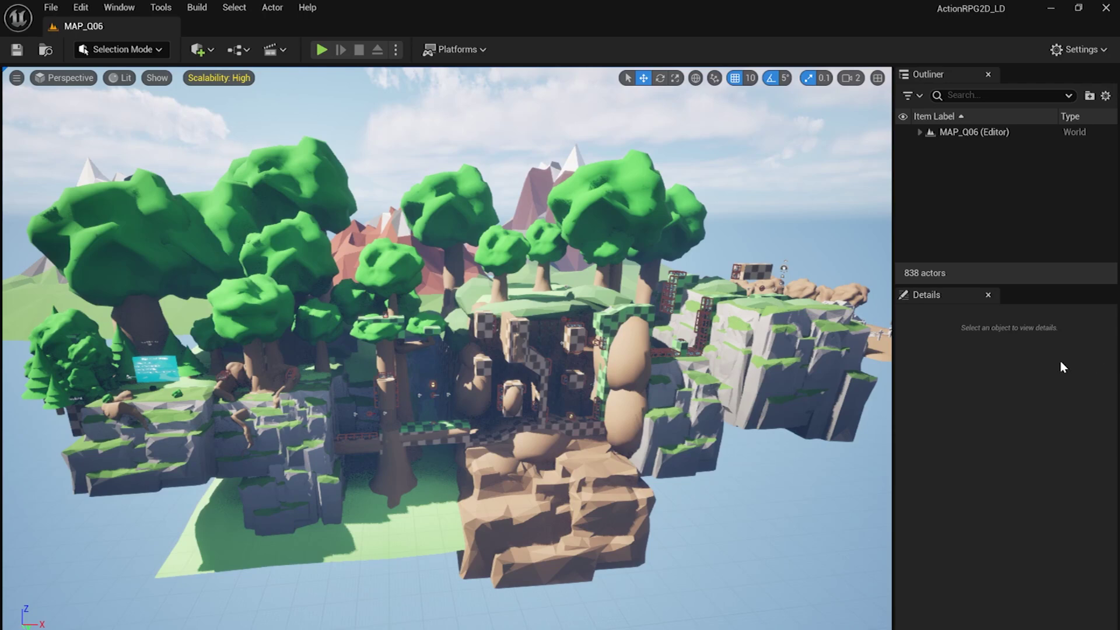
Open Project Settings and view the Project Description page's About and Legal fields.
{"action": "left_click", "coordinate": [474, 52]}
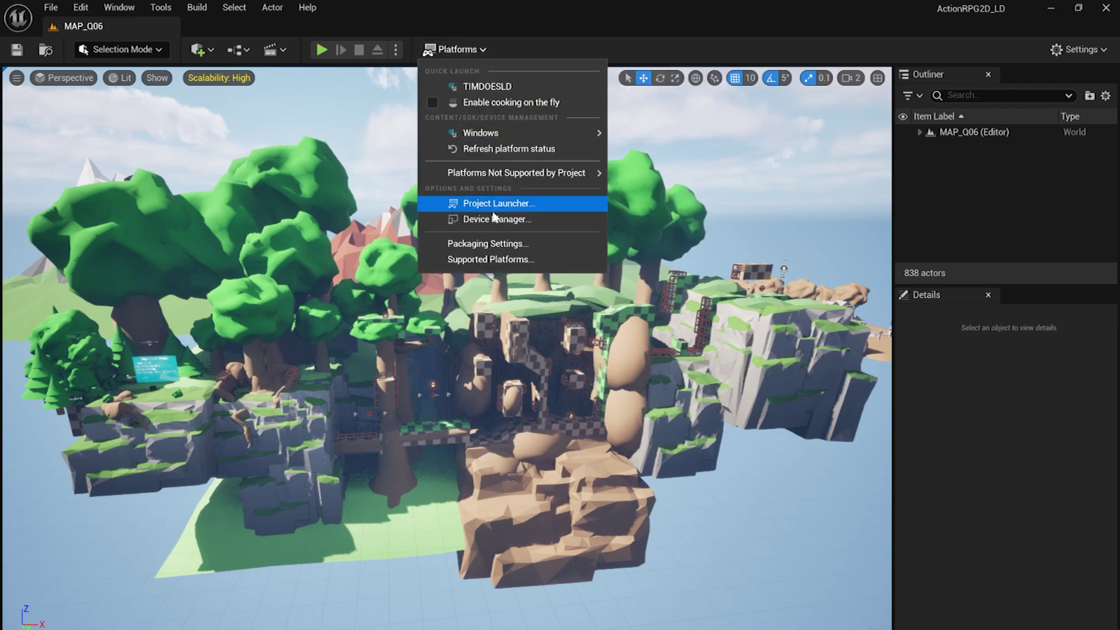
{"action": "left_click", "coordinate": [482, 244]}
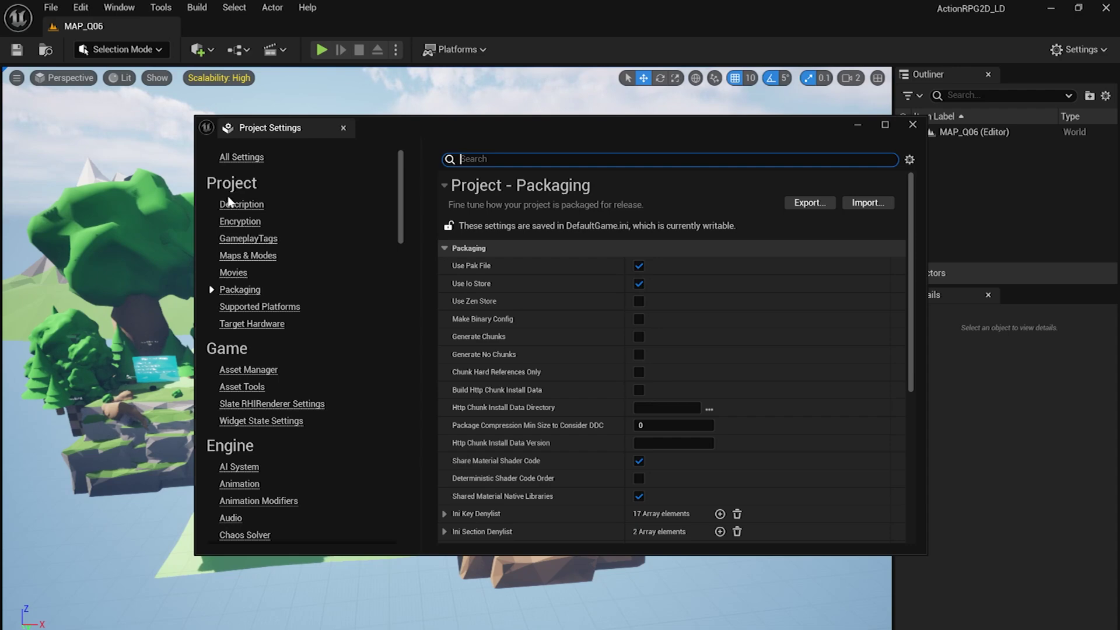
{"action": "left_click", "coordinate": [230, 204]}
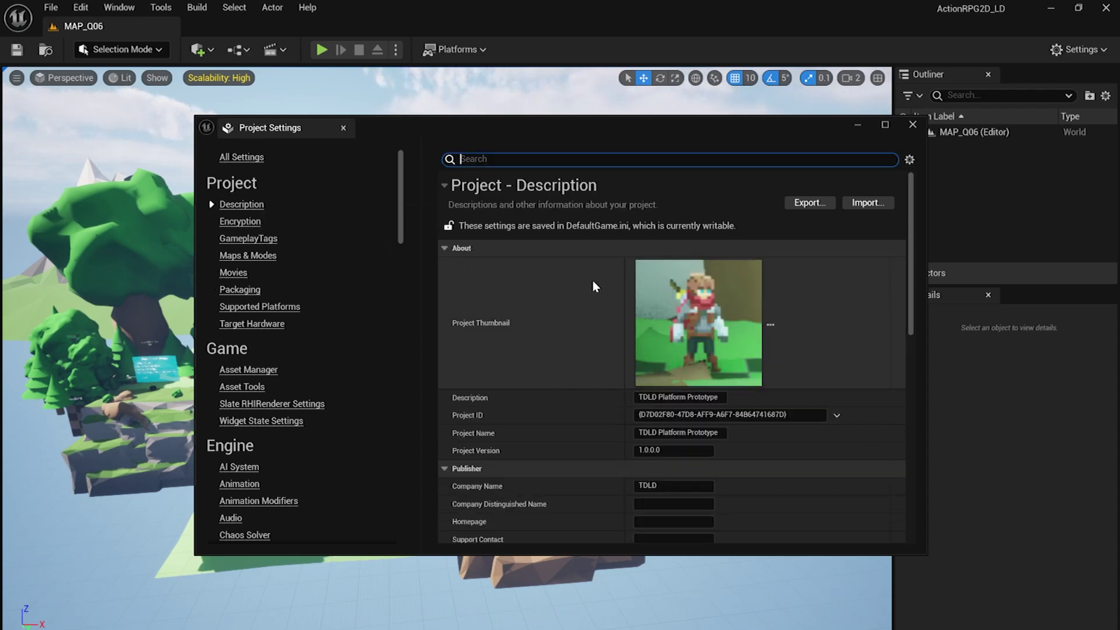
{"action": "scroll", "coordinate": [593, 281], "scroll_direction": "down", "scroll_amount": 2}
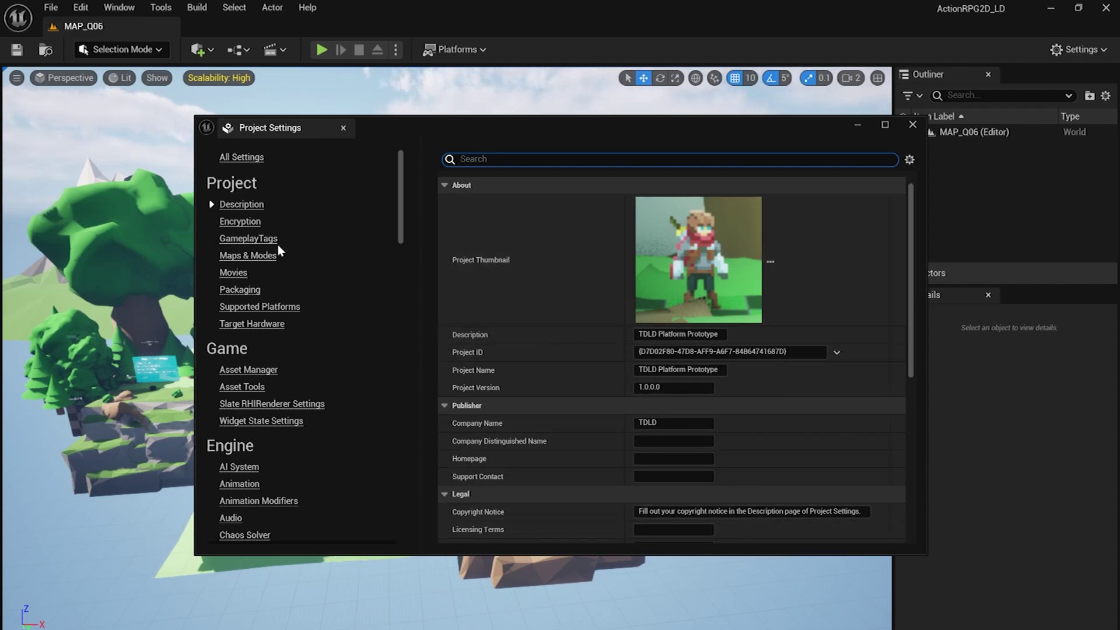
In Maps & Modes, set the Game Default Map to MAP_Tutorial_Q06.
{"action": "left_click", "coordinate": [254, 257]}
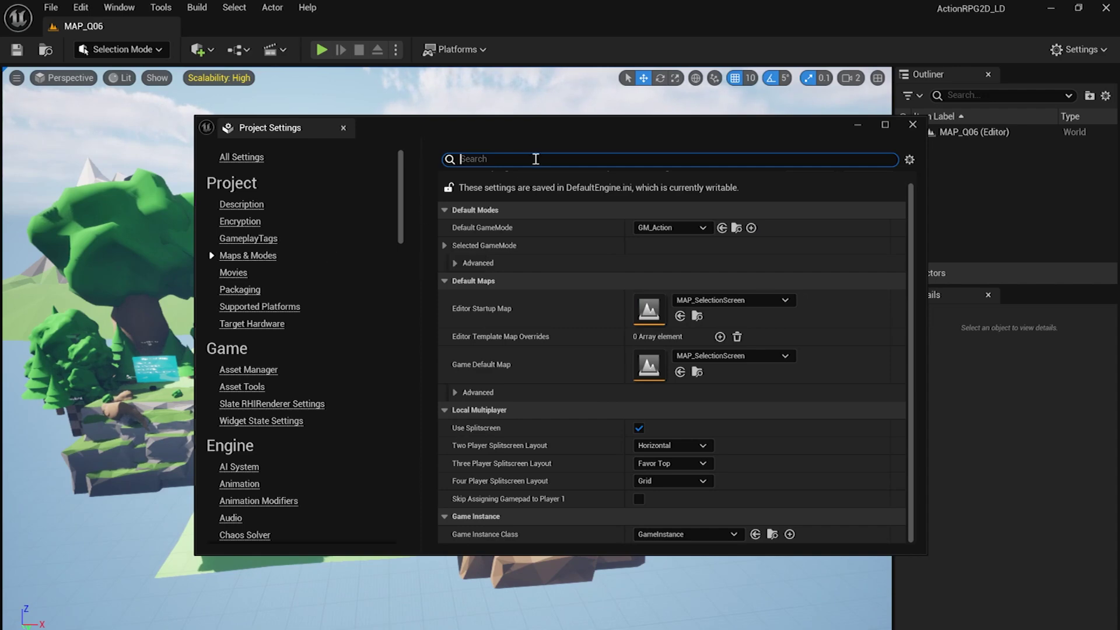
{"action": "left_click_drag", "start_coordinate": [555, 134], "coordinate": [509, 95]}
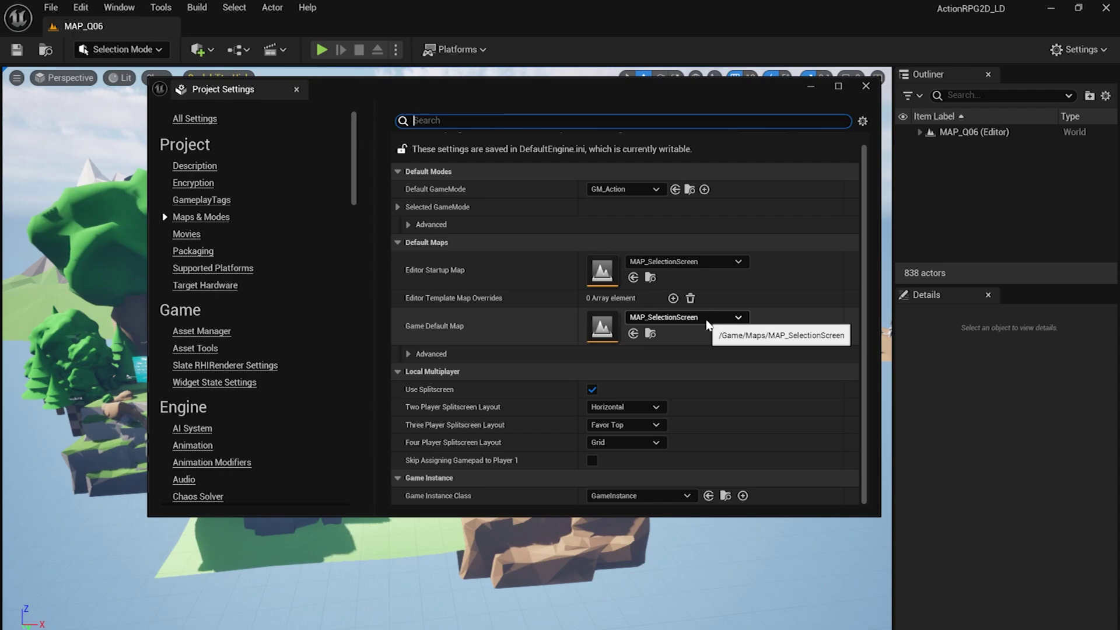
{"action": "left_click", "coordinate": [708, 320]}
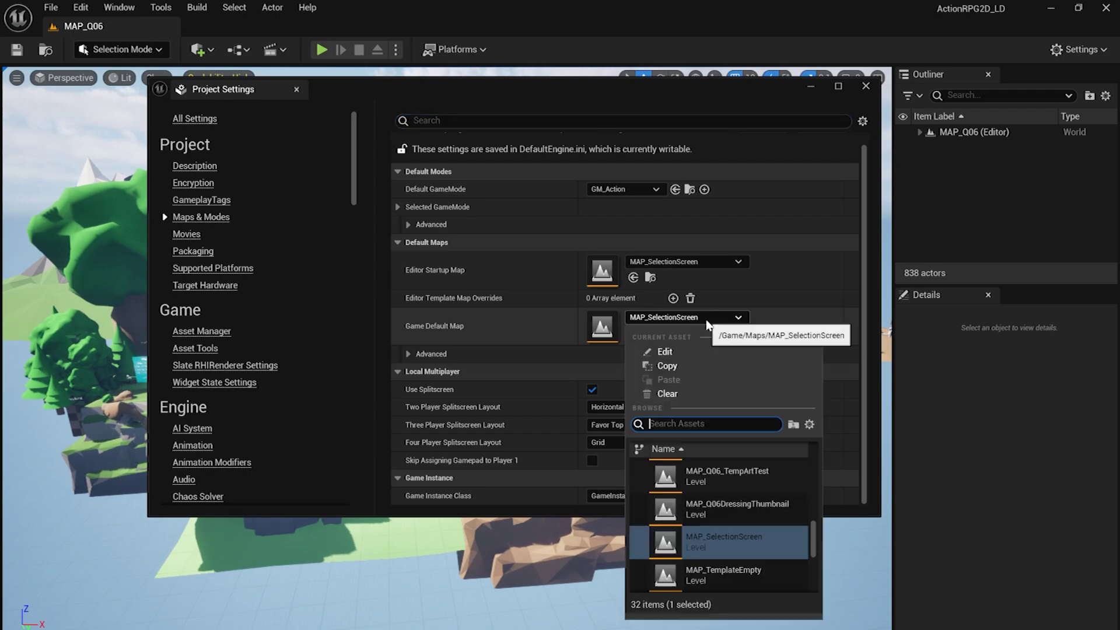
{"action": "type", "text": "Q06"}
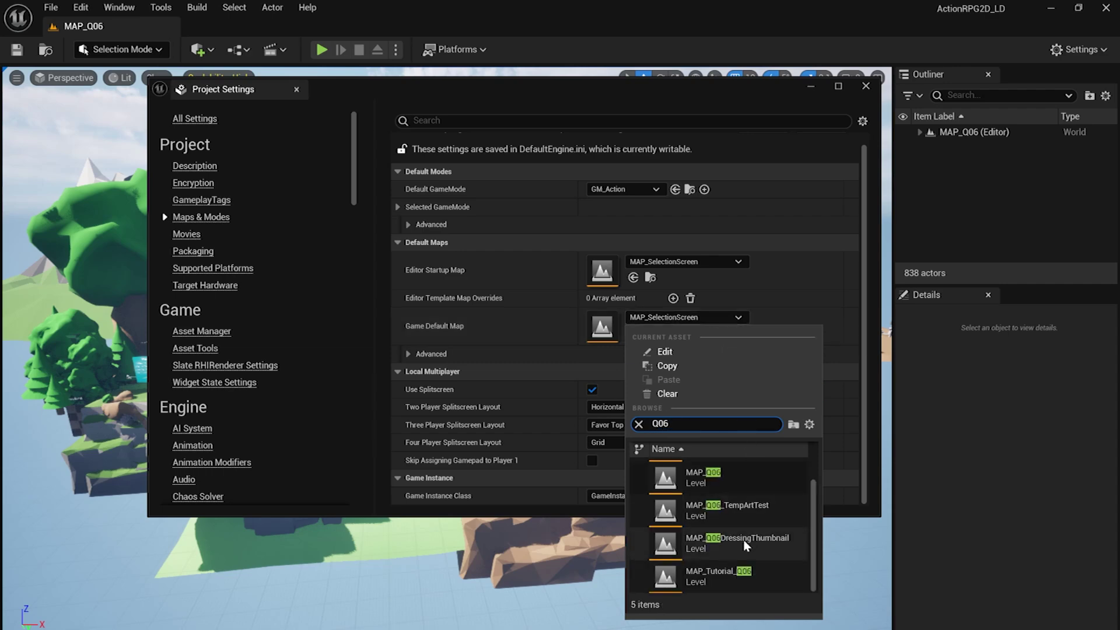
{"action": "left_click", "coordinate": [730, 578]}
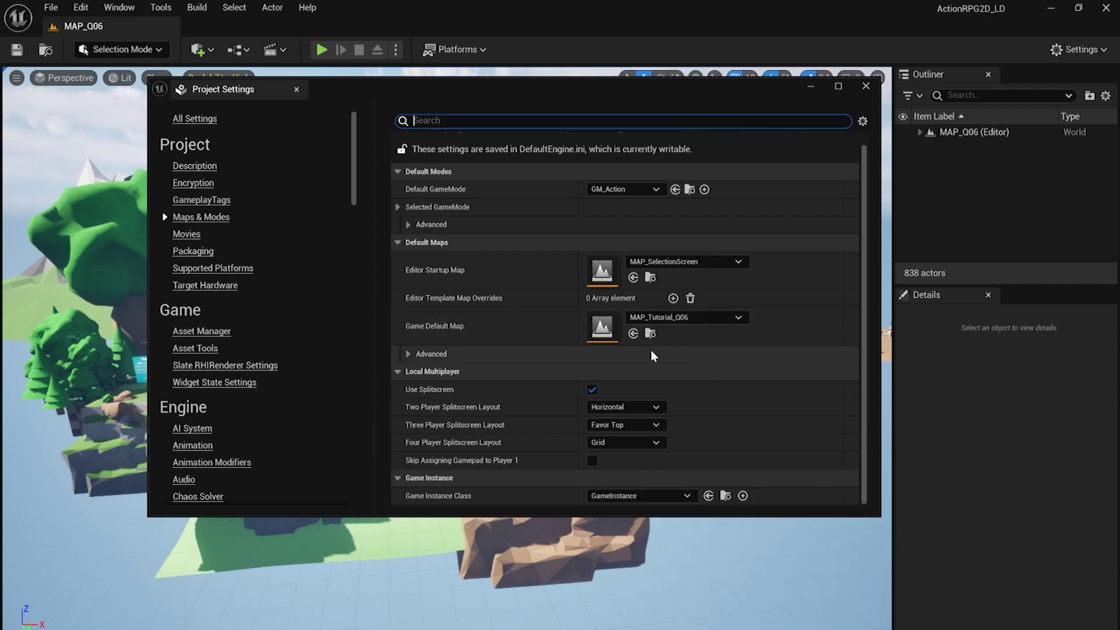
{"action": "left_click", "coordinate": [195, 251]}
Keep the Packaging build configuration on Shipping and toggle Full Rebuild.
{"action": "scroll", "coordinate": [487, 310], "scroll_direction": "down", "scroll_amount": 5}
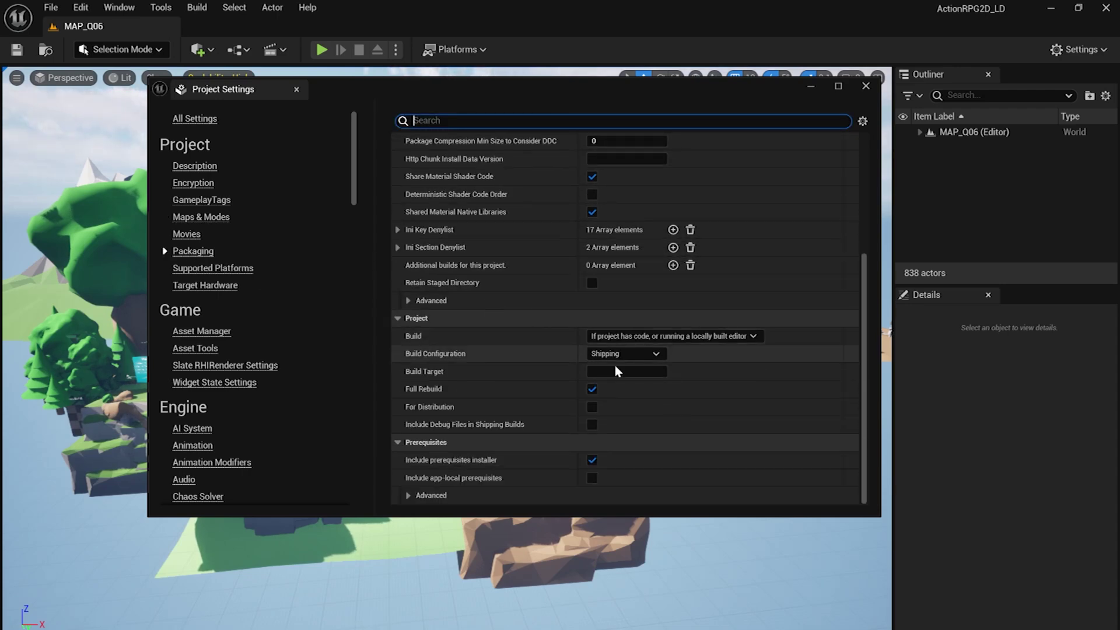
{"action": "left_click", "coordinate": [650, 355]}
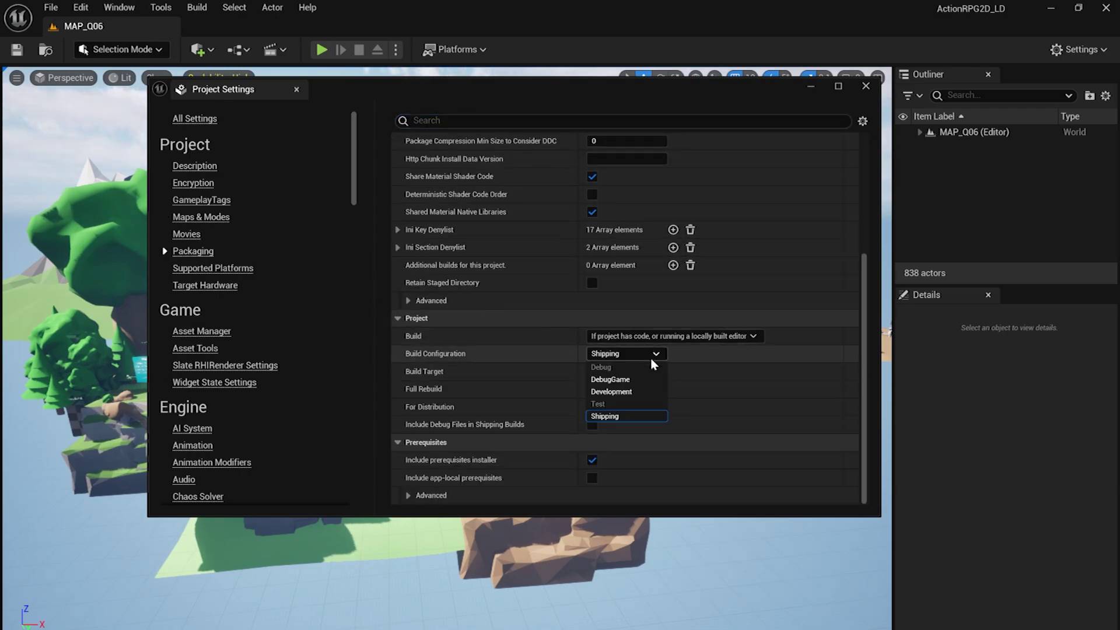
{"action": "left_click", "coordinate": [624, 415]}
{"action": "left_click", "coordinate": [593, 389]}
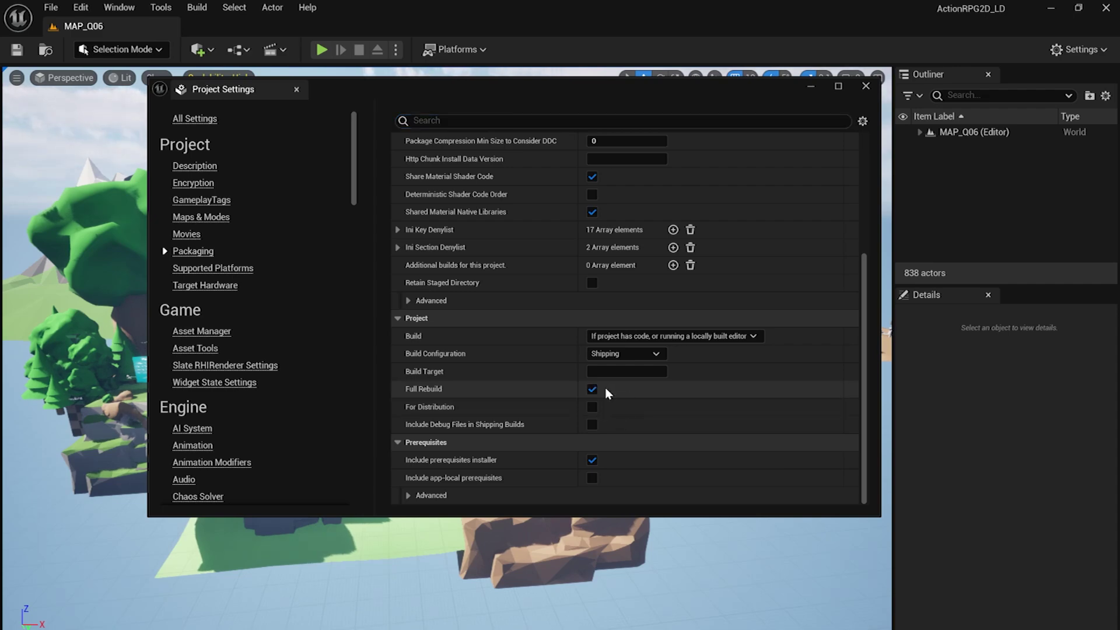
Untick all supported platforms except Windows and Android.
{"action": "left_click", "coordinate": [183, 270]}
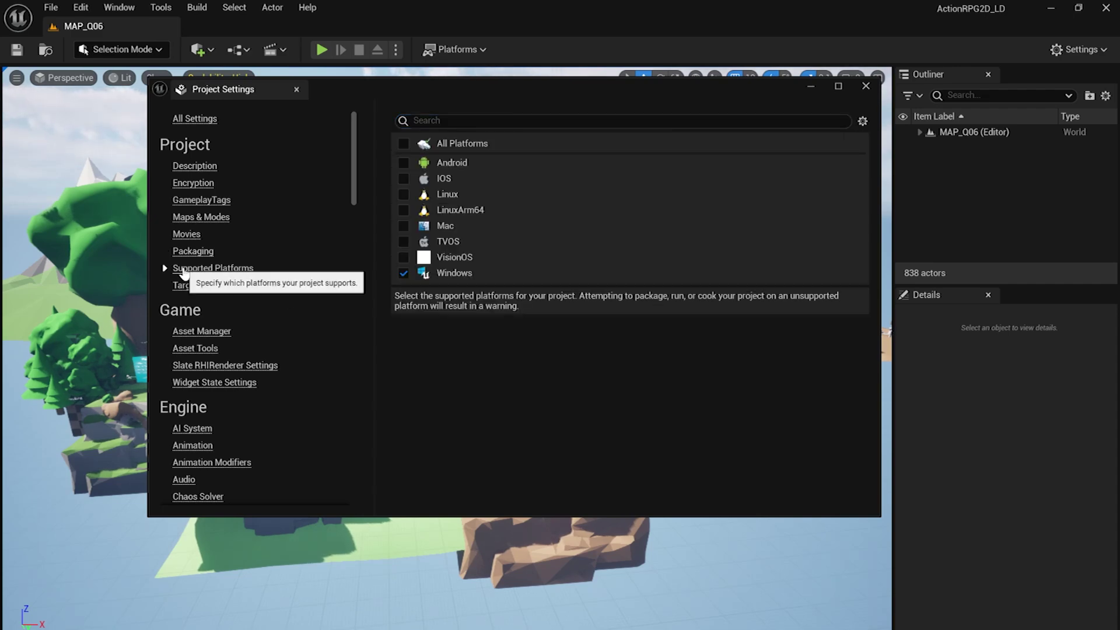
{"action": "left_click", "coordinate": [405, 276]}
{"action": "left_click", "coordinate": [403, 194]}
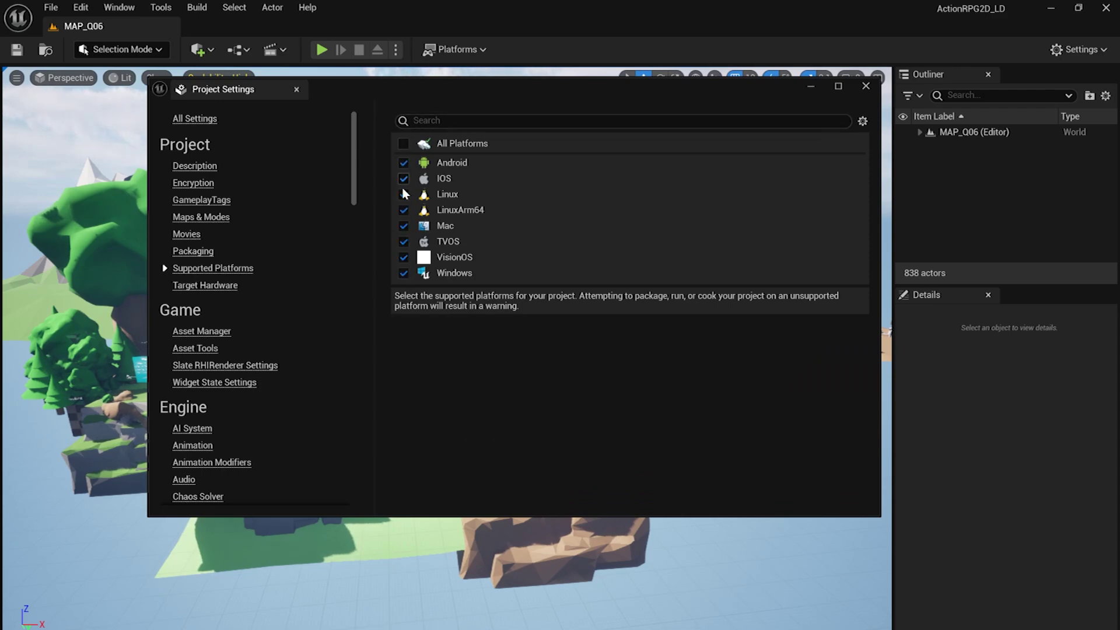
{"action": "left_click", "coordinate": [404, 257]}
{"action": "left_click", "coordinate": [404, 242]}
{"action": "left_click", "coordinate": [404, 226]}
{"action": "left_click", "coordinate": [404, 211]}
{"action": "left_click", "coordinate": [404, 195]}
{"action": "left_click", "coordinate": [405, 178]}
Set Target Hardware to Desktop with Maximum quality.
{"action": "left_click", "coordinate": [214, 290]}
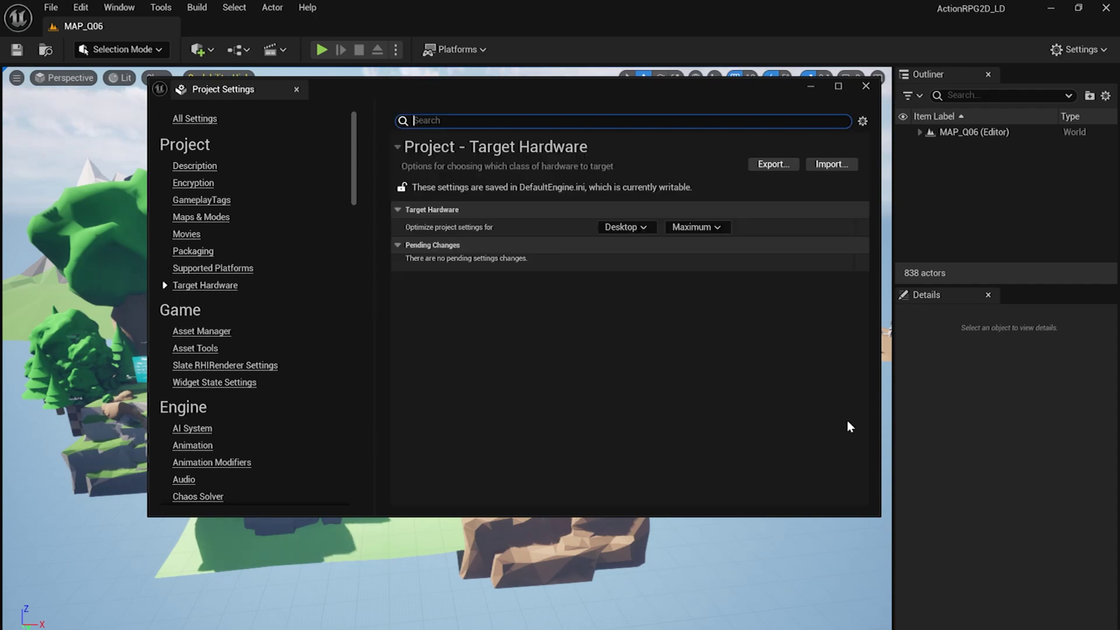
{"action": "left_click", "coordinate": [624, 227]}
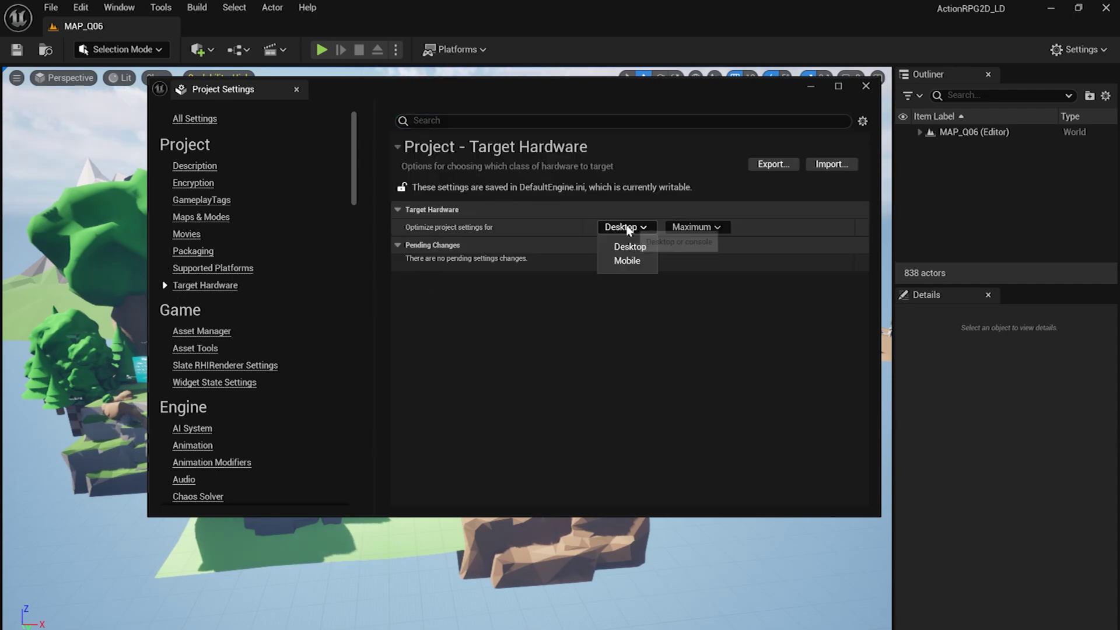
{"action": "left_click", "coordinate": [622, 246]}
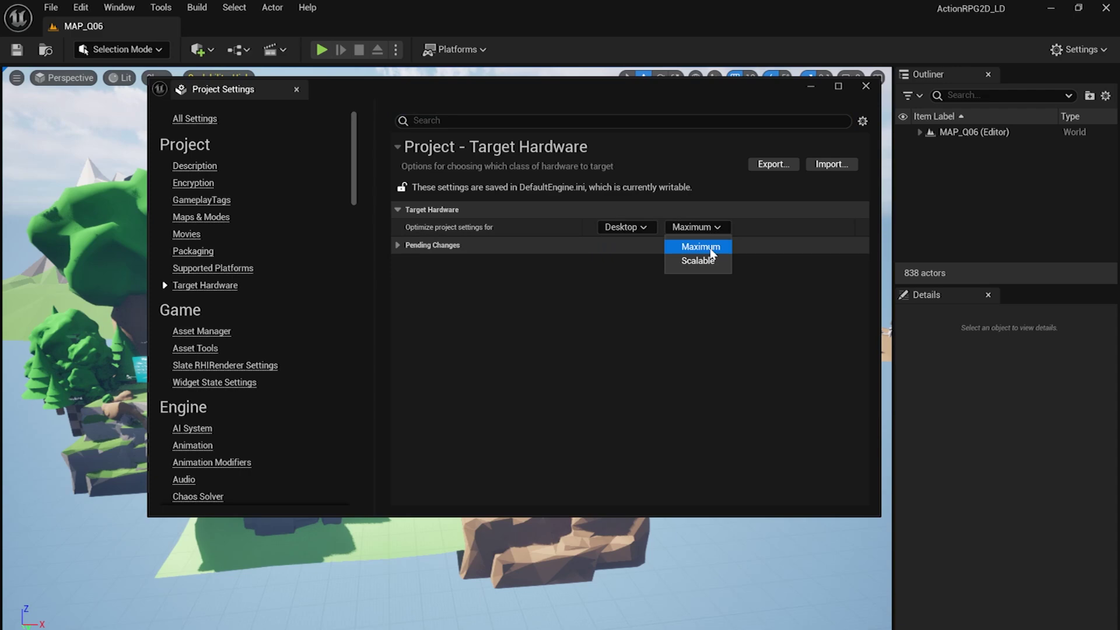
{"action": "left_click", "coordinate": [703, 250]}
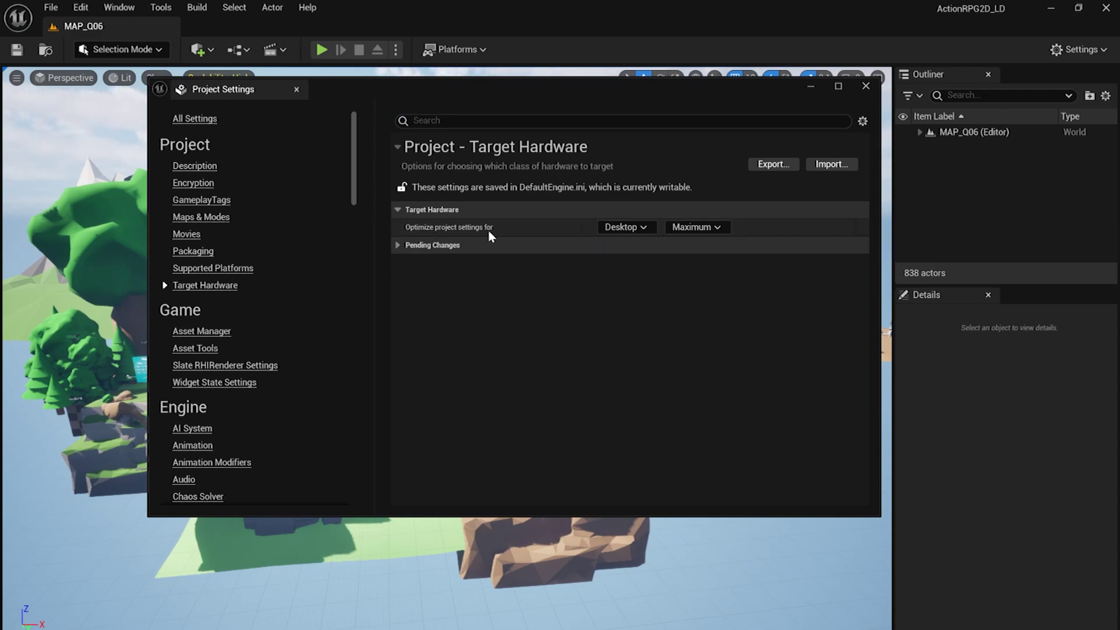
Close Project Settings and set Windows builds to the Shipping configuration.
{"action": "left_click", "coordinate": [867, 86]}
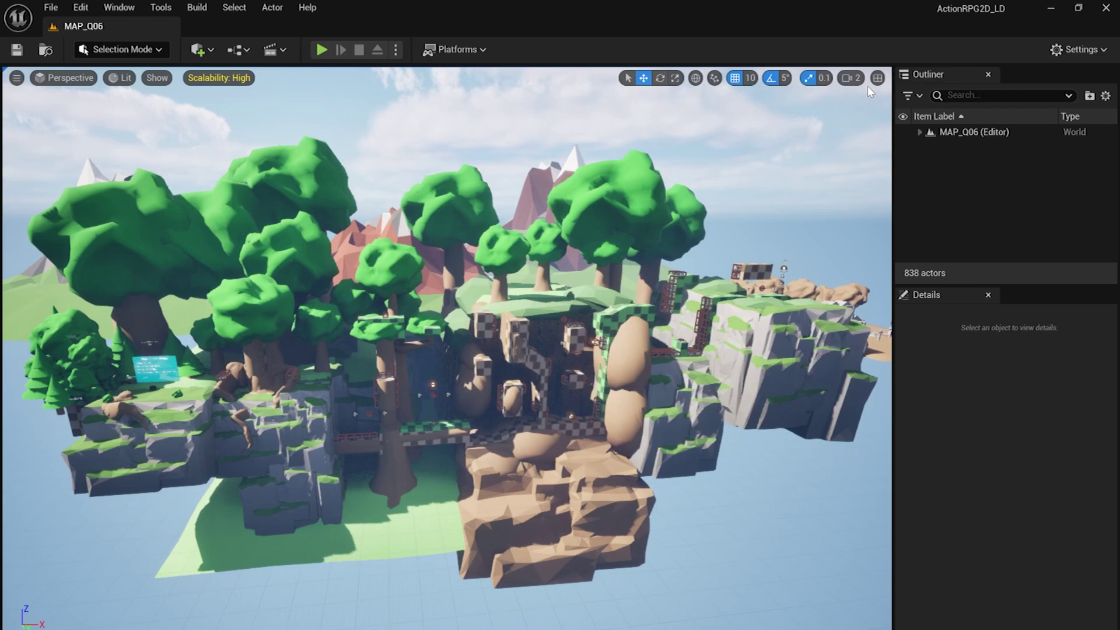
{"action": "left_click", "coordinate": [464, 48]}
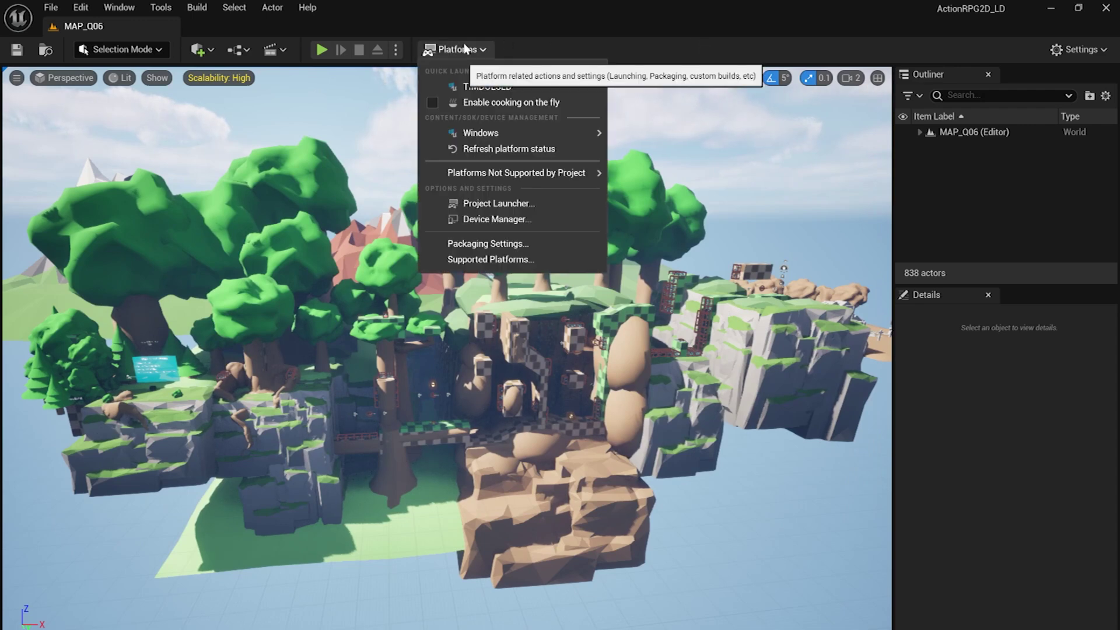
{"action": "mouse_move", "coordinate": [484, 133]}
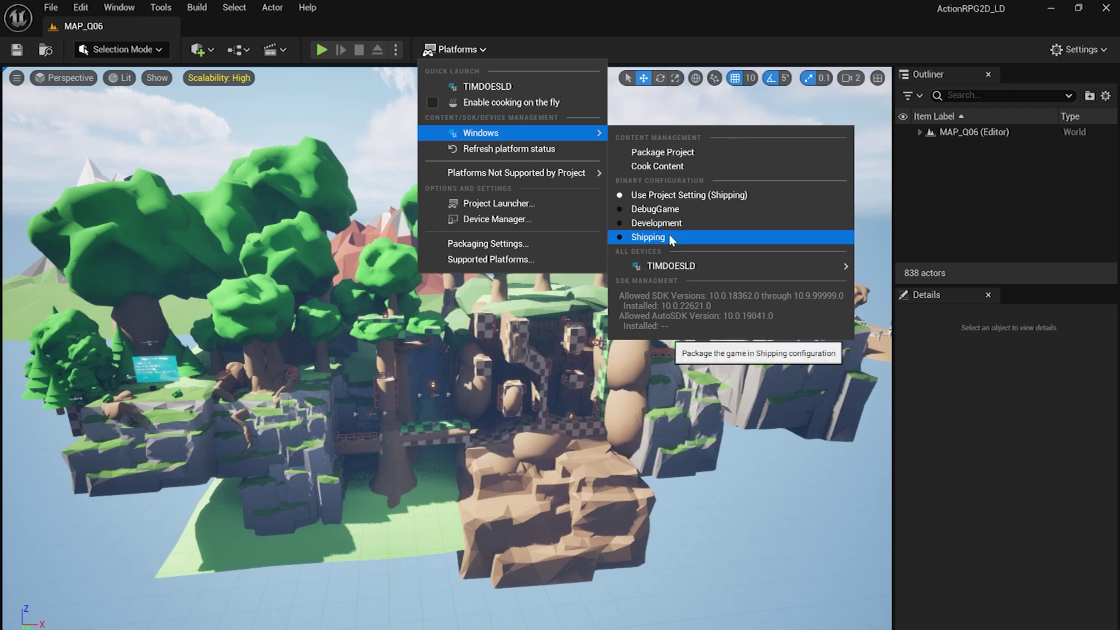
{"action": "left_click", "coordinate": [648, 237]}
Package the project for Windows into the TestBuild folder.
{"action": "left_click", "coordinate": [456, 49]}
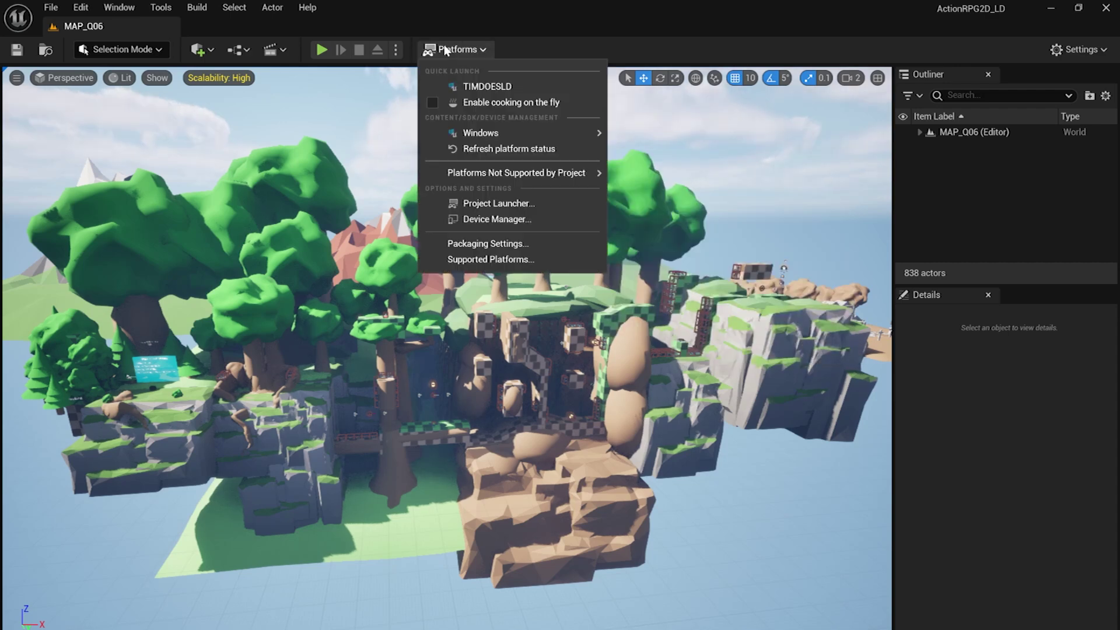
{"action": "mouse_move", "coordinate": [573, 139]}
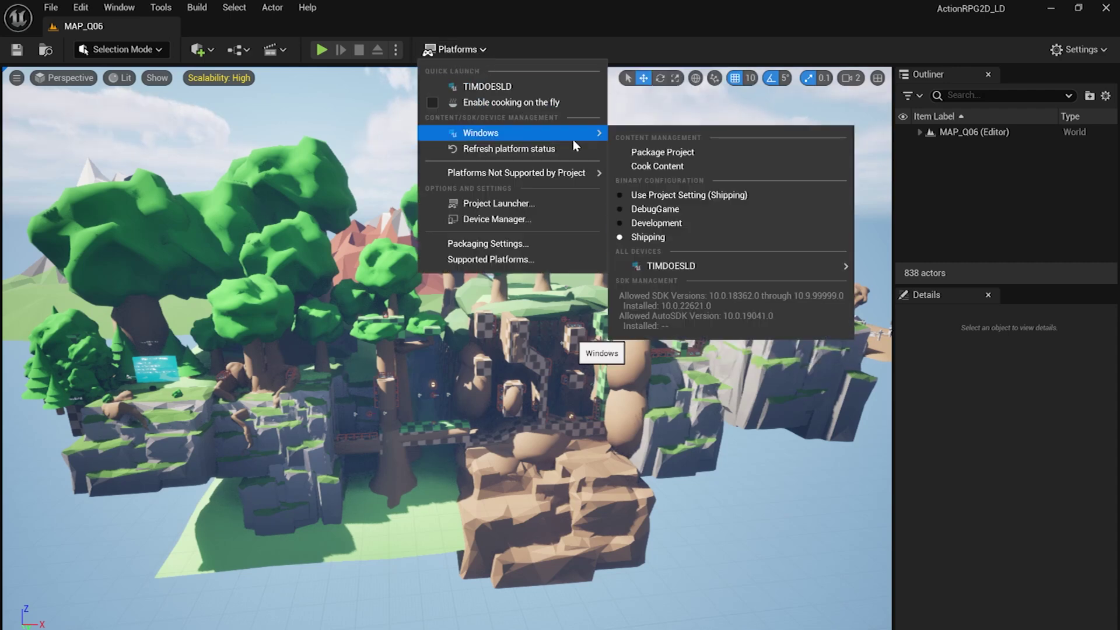
{"action": "left_click", "coordinate": [659, 152]}
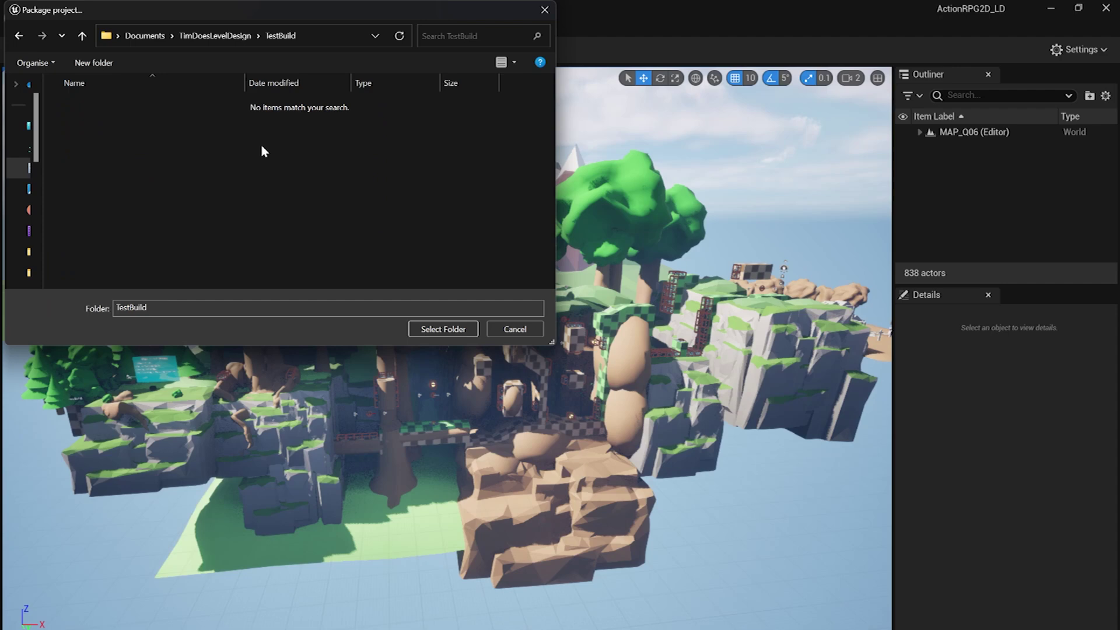
{"action": "left_click", "coordinate": [443, 330]}
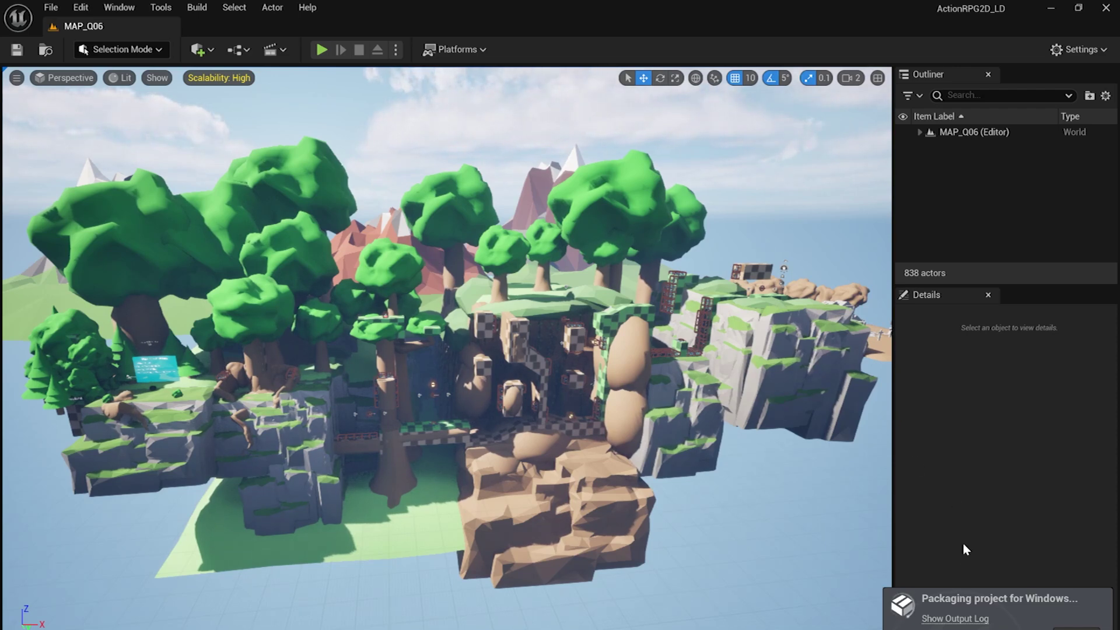
Watch the packaging output log, allow firewall access, then open the Content Drawer.
{"action": "left_click", "coordinate": [959, 620]}
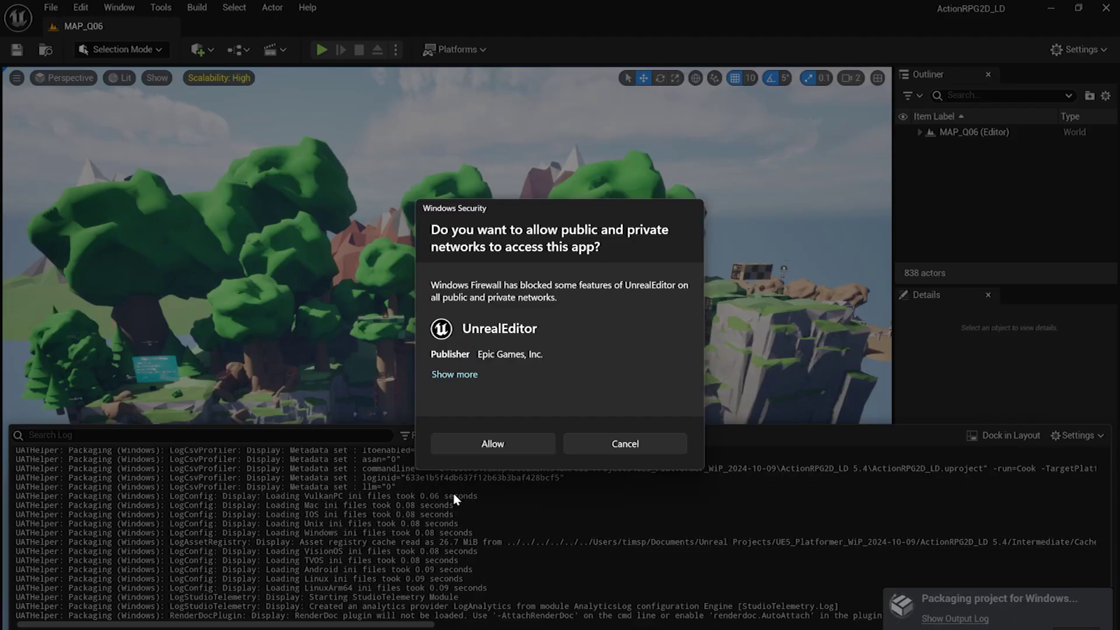
{"action": "left_click", "coordinate": [490, 447]}
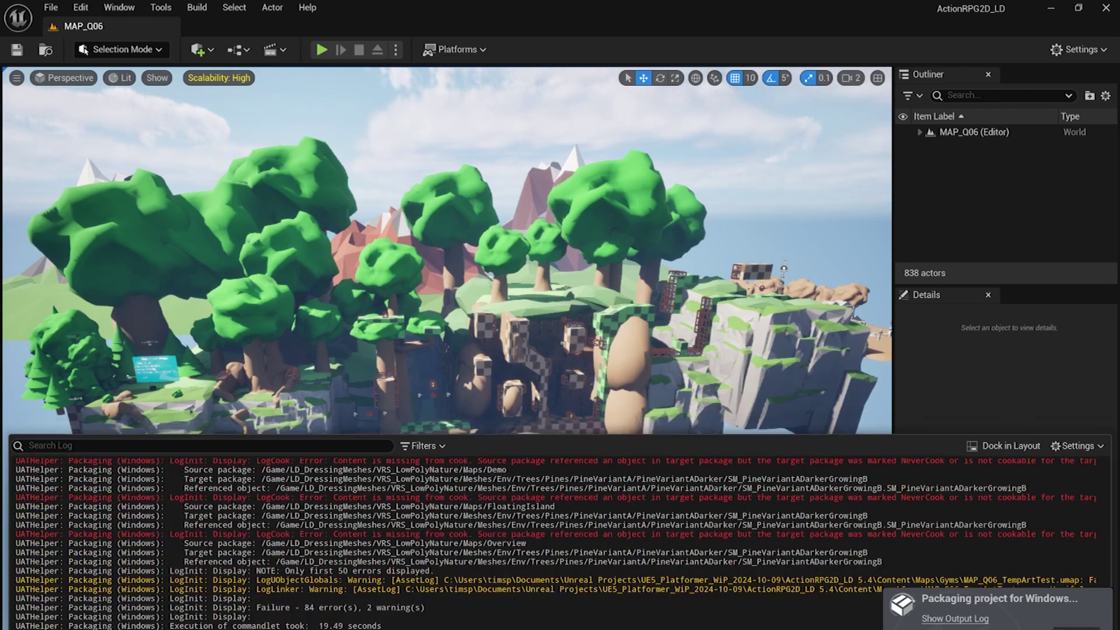
{"action": "left_click", "coordinate": [1077, 628]}
{"action": "key", "text": "ctrl+space"}
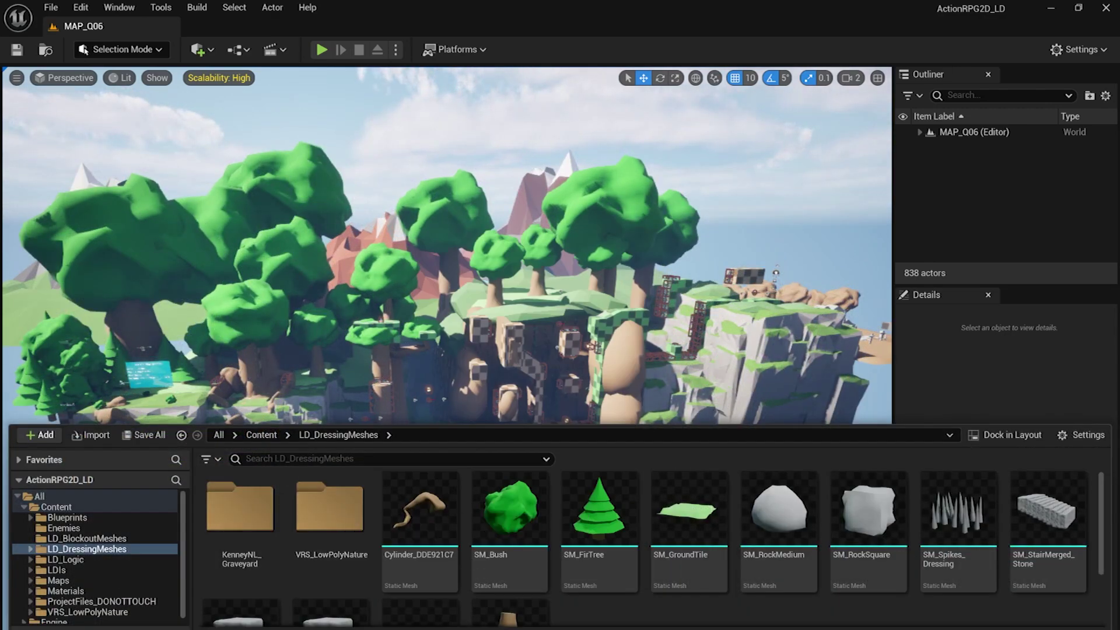
Browse VRS_LowPolyNature's Meshes, Env, Ground and FloatingIslands folders, returning to Meshes.
{"action": "double_click", "coordinate": [330, 508]}
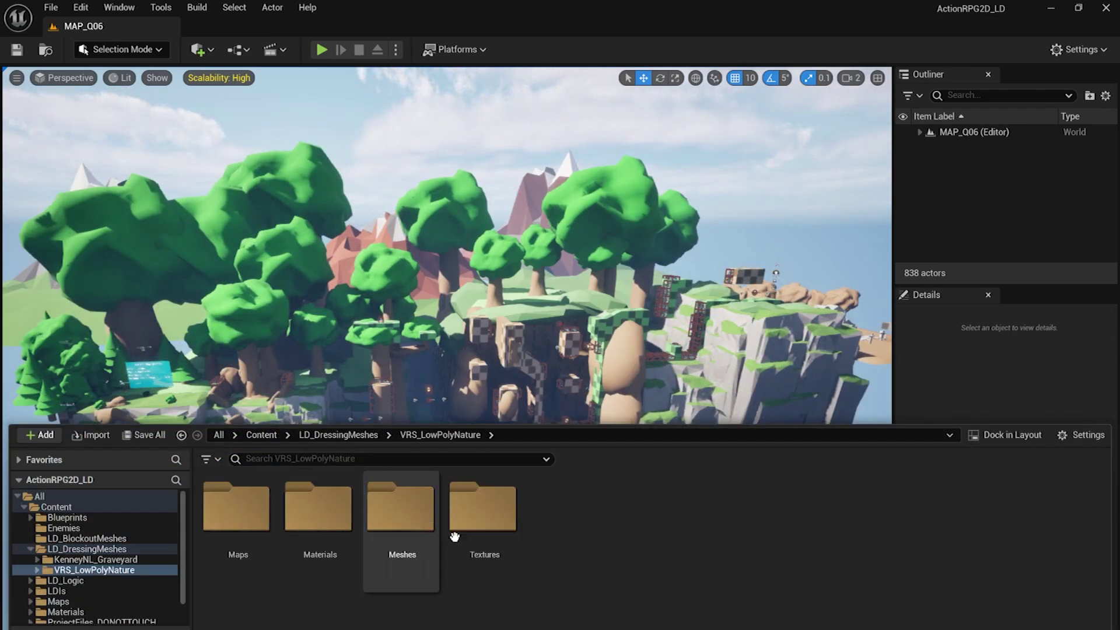
{"action": "double_click", "coordinate": [408, 516]}
{"action": "double_click", "coordinate": [326, 513]}
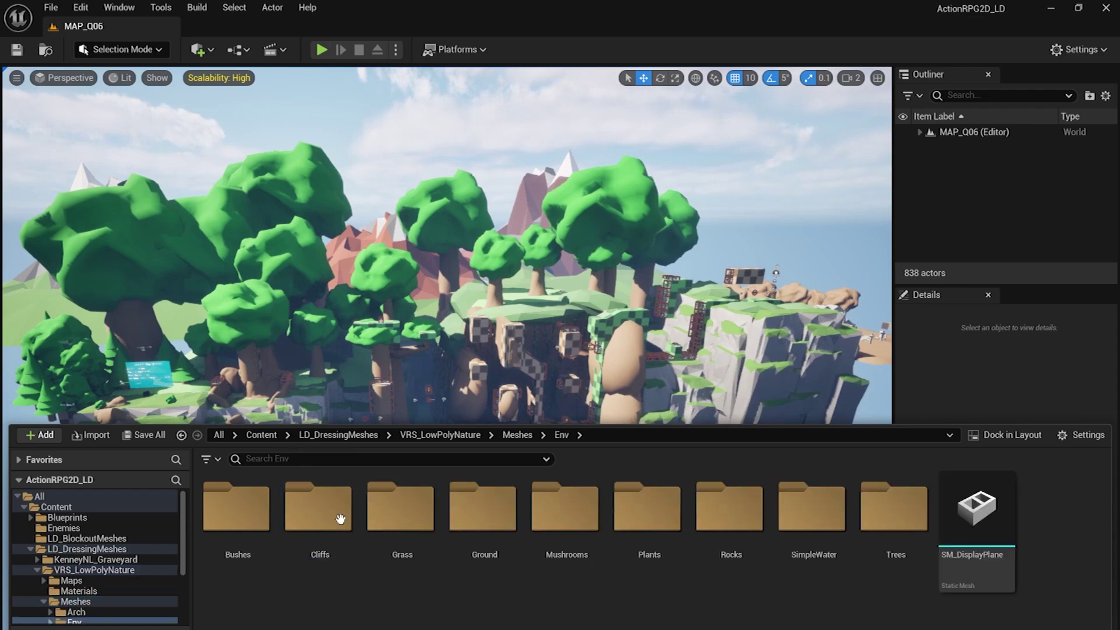
{"action": "double_click", "coordinate": [496, 542]}
{"action": "left_click", "coordinate": [406, 499]}
{"action": "double_click", "coordinate": [406, 499]}
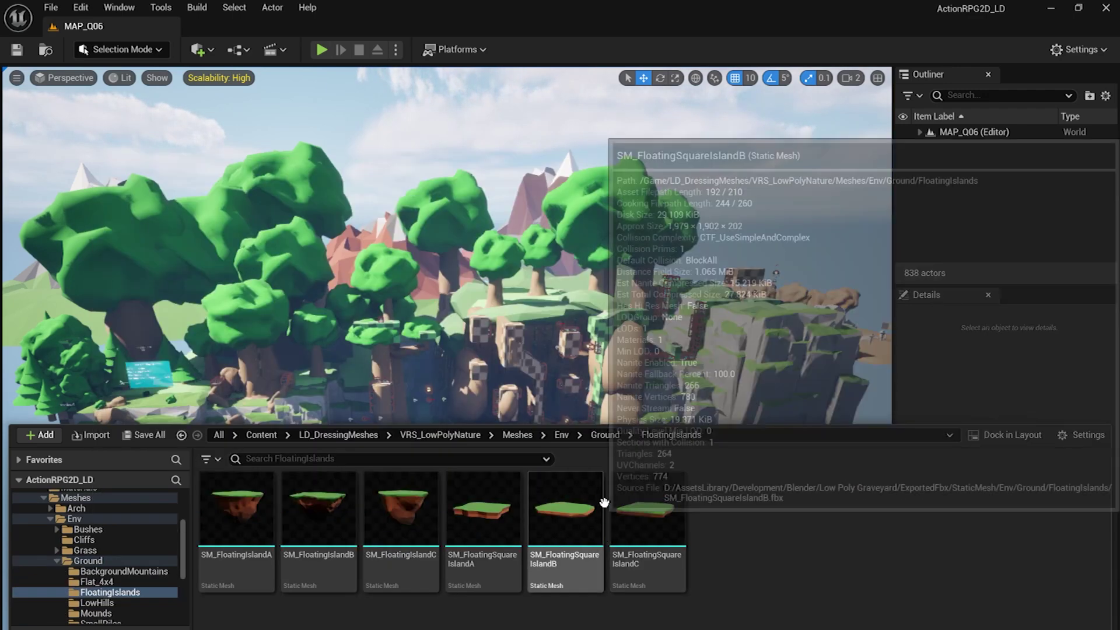
{"action": "left_click", "coordinate": [617, 435]}
{"action": "left_click", "coordinate": [518, 435]}
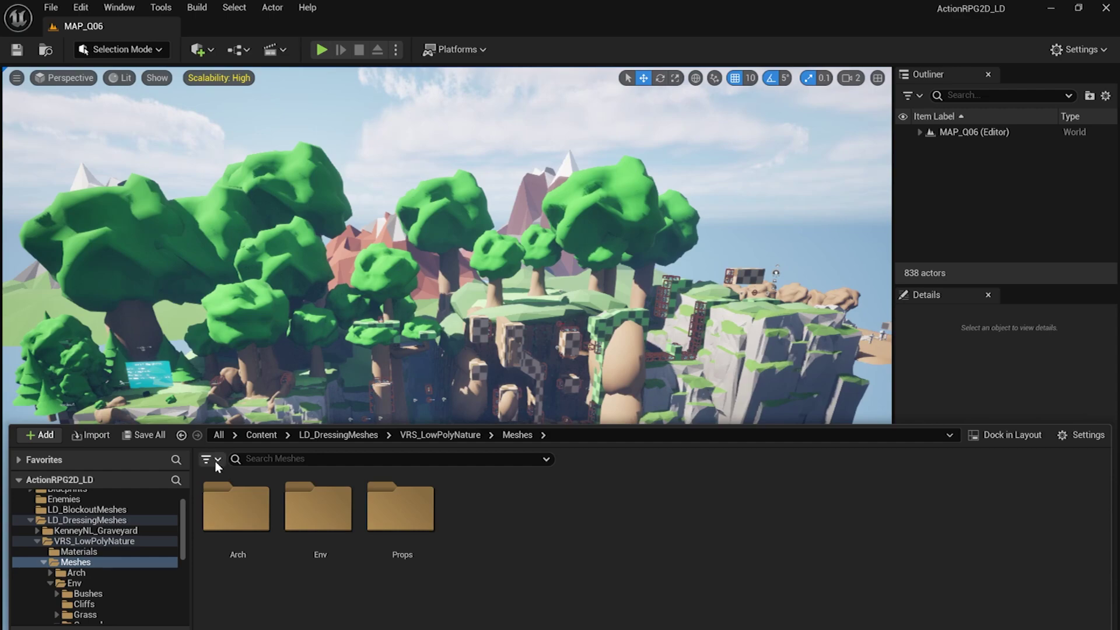
Filter to Static Mesh assets, select all, and move them into the Meshes folder.
{"action": "left_click", "coordinate": [210, 460]}
{"action": "mouse_move", "coordinate": [246, 455]}
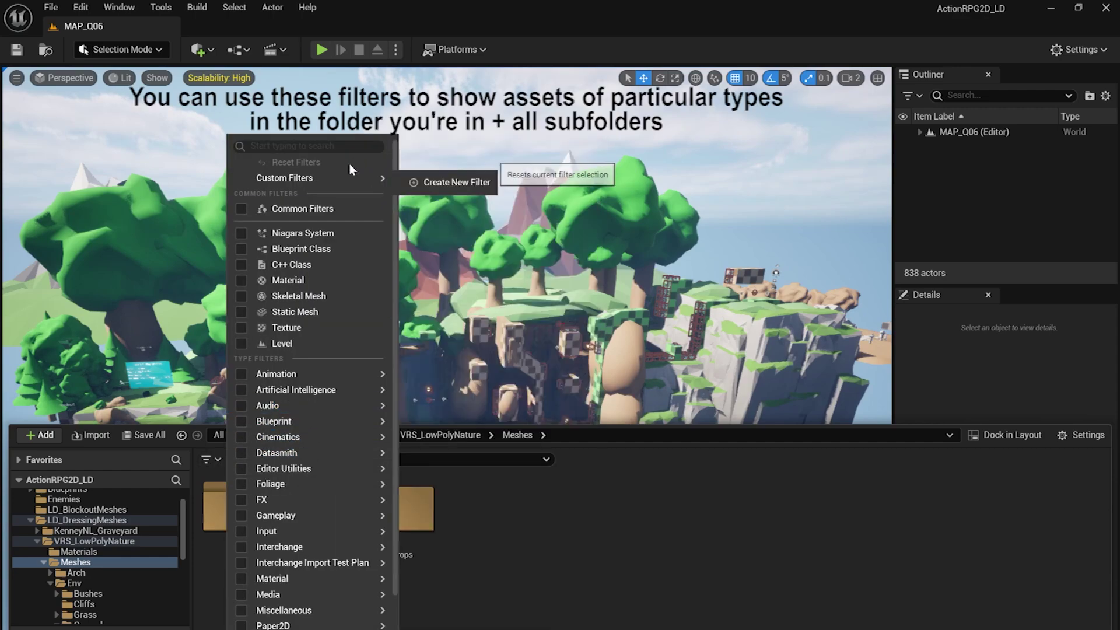
{"action": "left_click", "coordinate": [304, 312]}
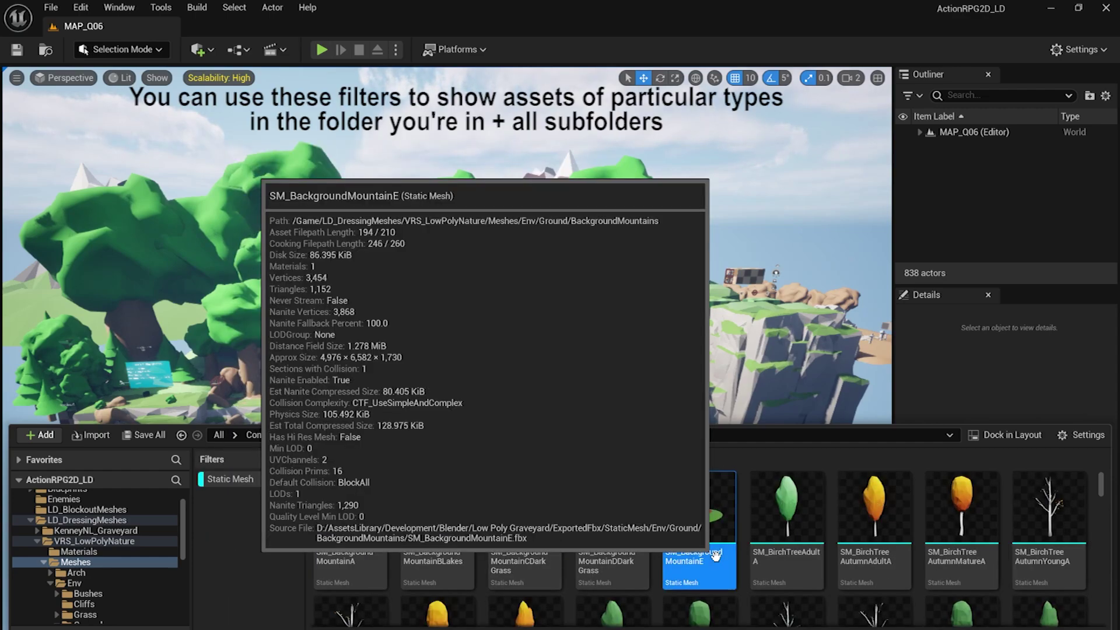
{"action": "key", "text": "ctrl+a"}
{"action": "scroll", "coordinate": [1102, 528], "scroll_direction": "down", "scroll_amount": 5}
{"action": "scroll", "coordinate": [1102, 528], "scroll_direction": "down", "scroll_amount": 5}
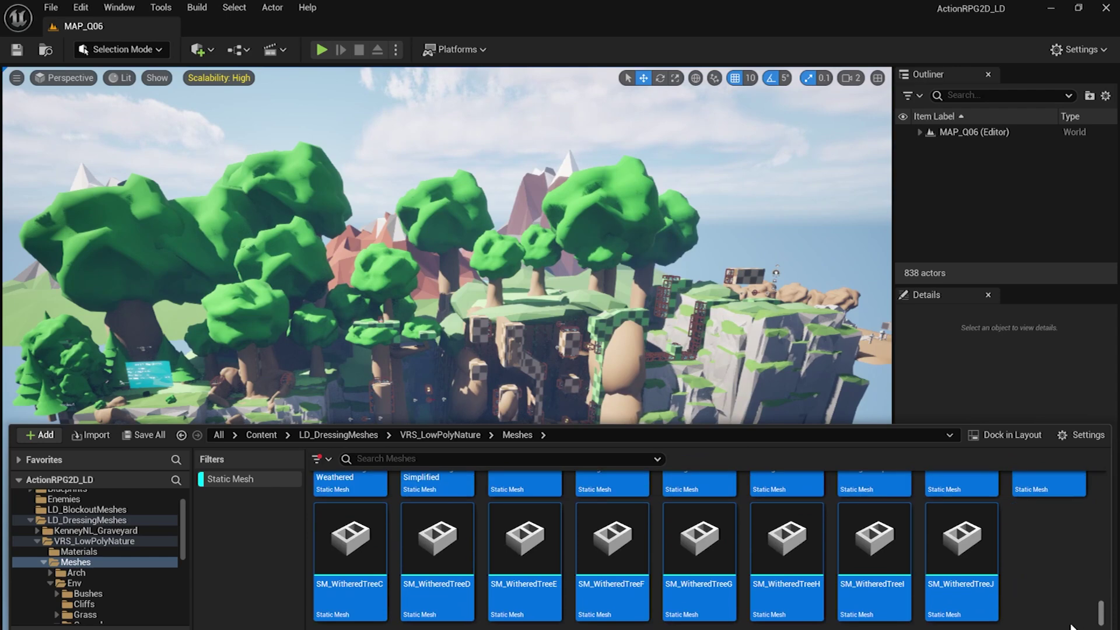
{"action": "left_click_drag", "start_coordinate": [962, 577], "coordinate": [146, 579]}
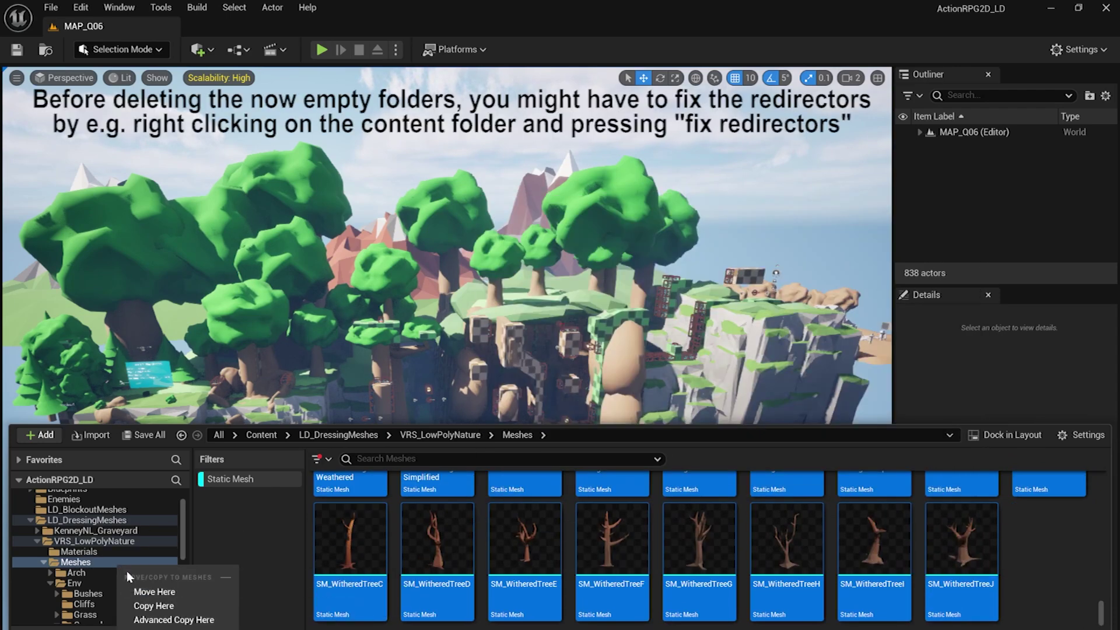
{"action": "left_click", "coordinate": [220, 590]}
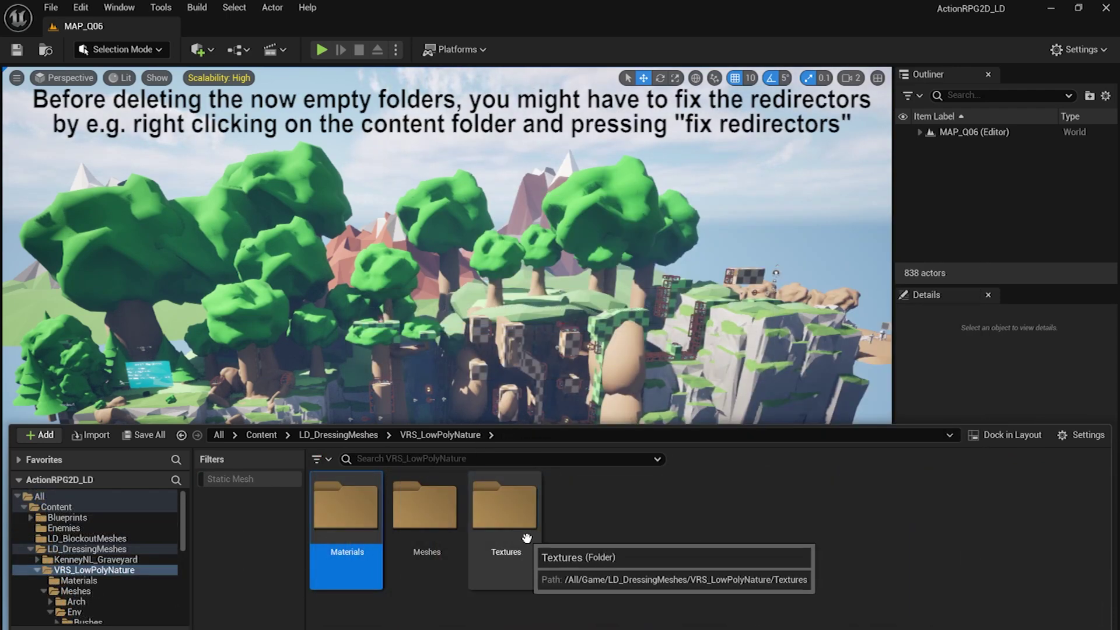
Delete the three emptied folders.
{"action": "left_click", "coordinate": [505, 514], "text": "shift"}
{"action": "key", "text": "Delete"}
{"action": "left_click", "coordinate": [560, 569]}
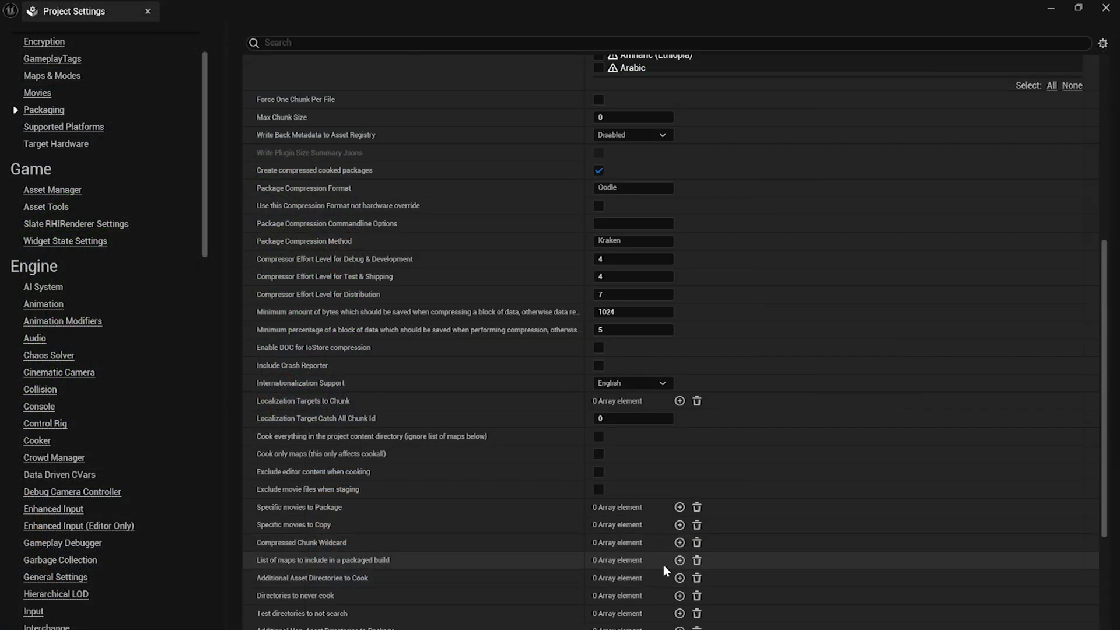
Add MAP_Tutorial_Q06 from Content/Maps to the maps included in the packaged build.
{"action": "left_click", "coordinate": [680, 561]}
{"action": "left_click", "coordinate": [646, 580]}
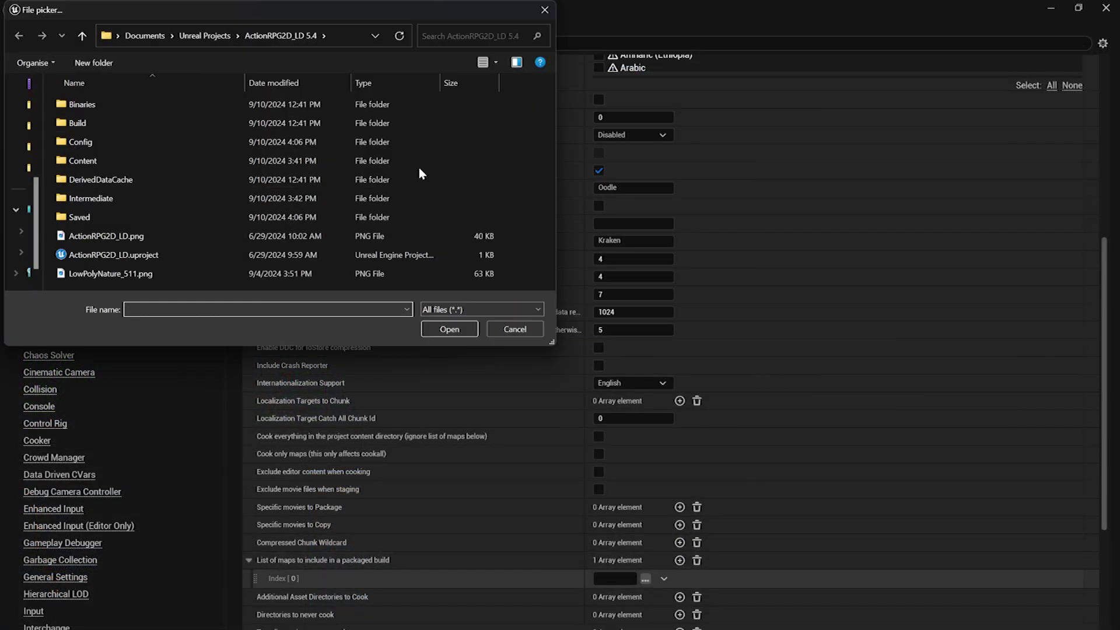
{"action": "double_click", "coordinate": [100, 155]}
{"action": "scroll", "coordinate": [132, 120], "scroll_direction": "down", "scroll_amount": 1}
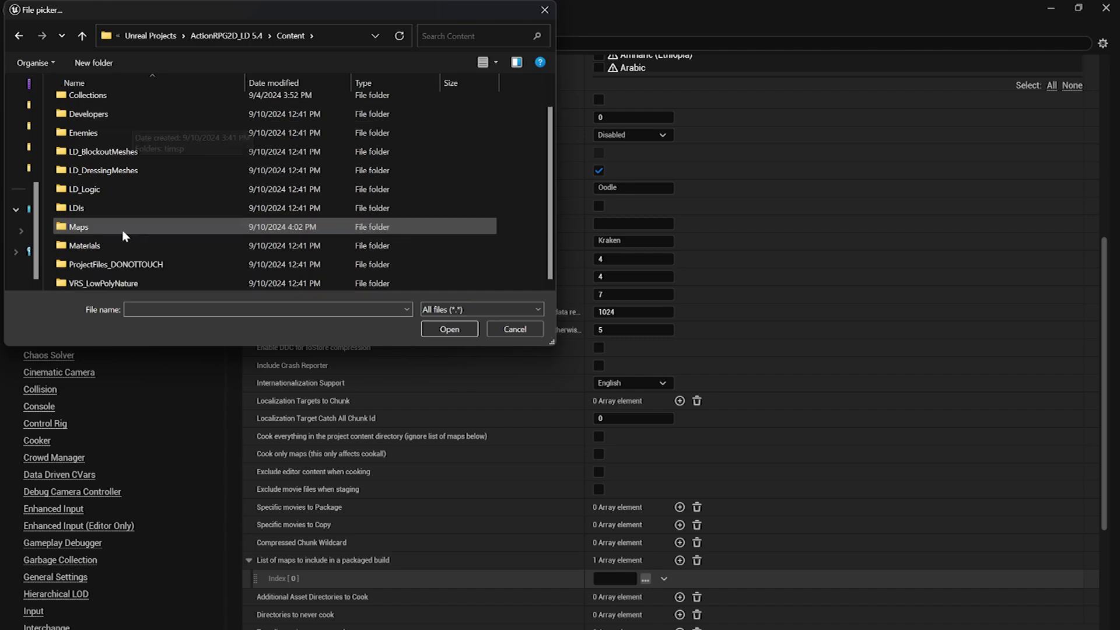
{"action": "double_click", "coordinate": [81, 224]}
{"action": "double_click", "coordinate": [140, 198]}
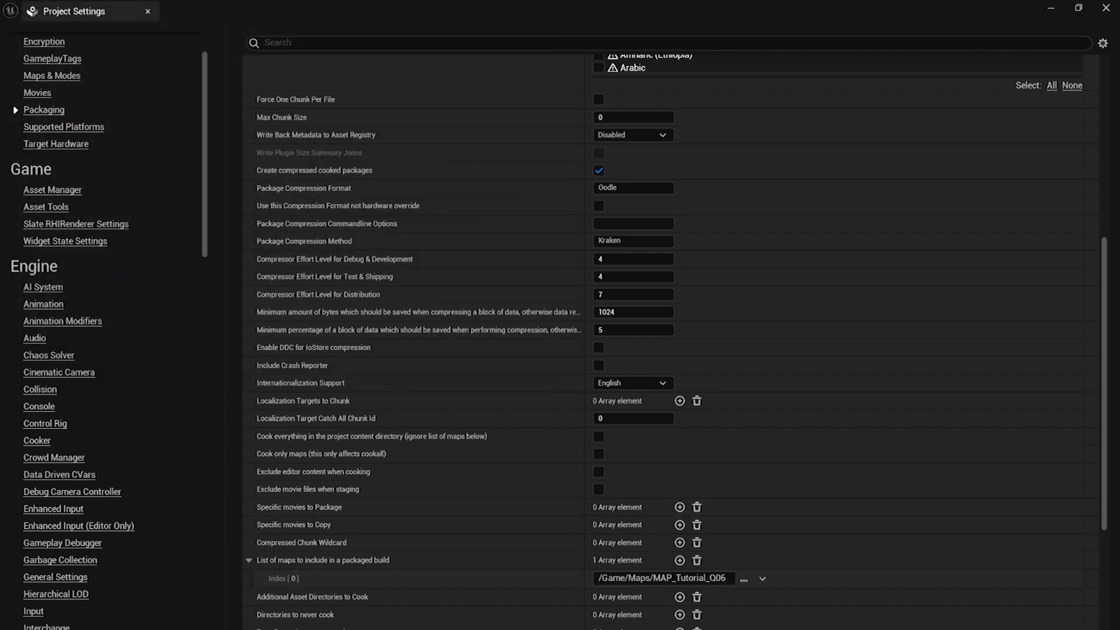
Add MAP_Q06 as the second packaged map entry.
{"action": "left_click", "coordinate": [679, 560]}
{"action": "scroll", "coordinate": [694, 575], "scroll_direction": "down", "scroll_amount": 2}
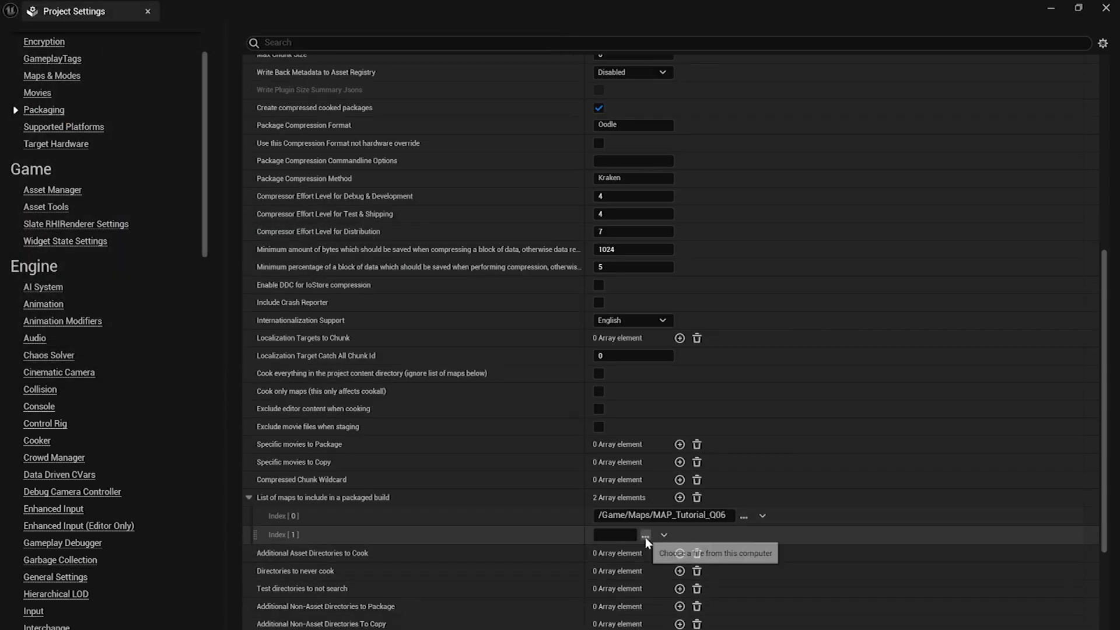
{"action": "left_click", "coordinate": [646, 535]}
{"action": "double_click", "coordinate": [111, 142]}
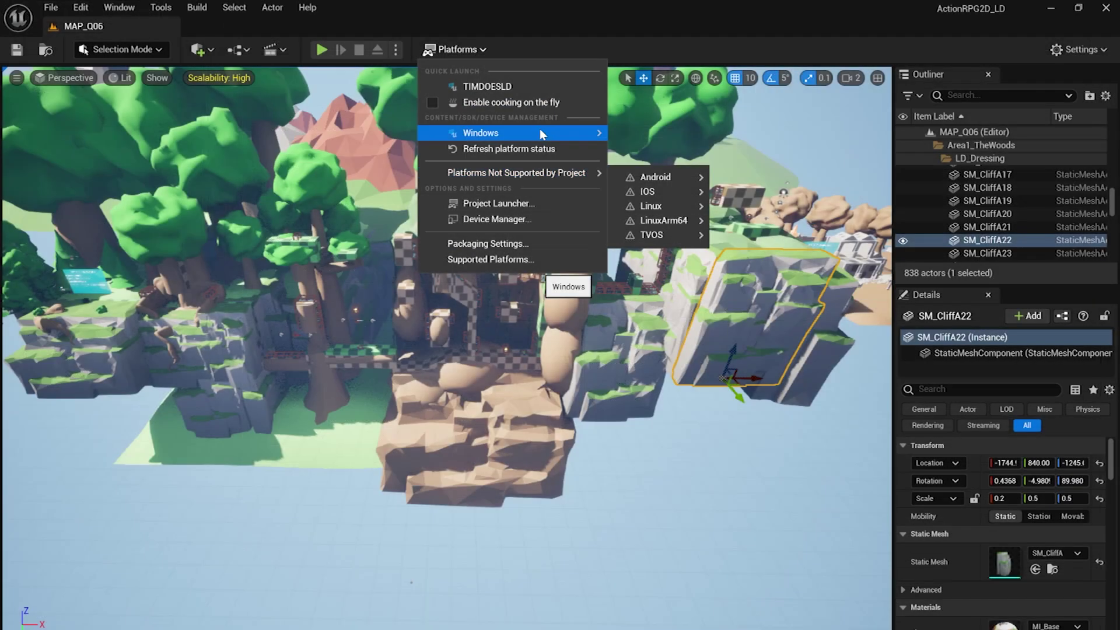
Package the project for Windows into the ActionRPG2D_LD 5.4 project folder.
{"action": "mouse_move", "coordinate": [543, 134]}
{"action": "left_click", "coordinate": [738, 152]}
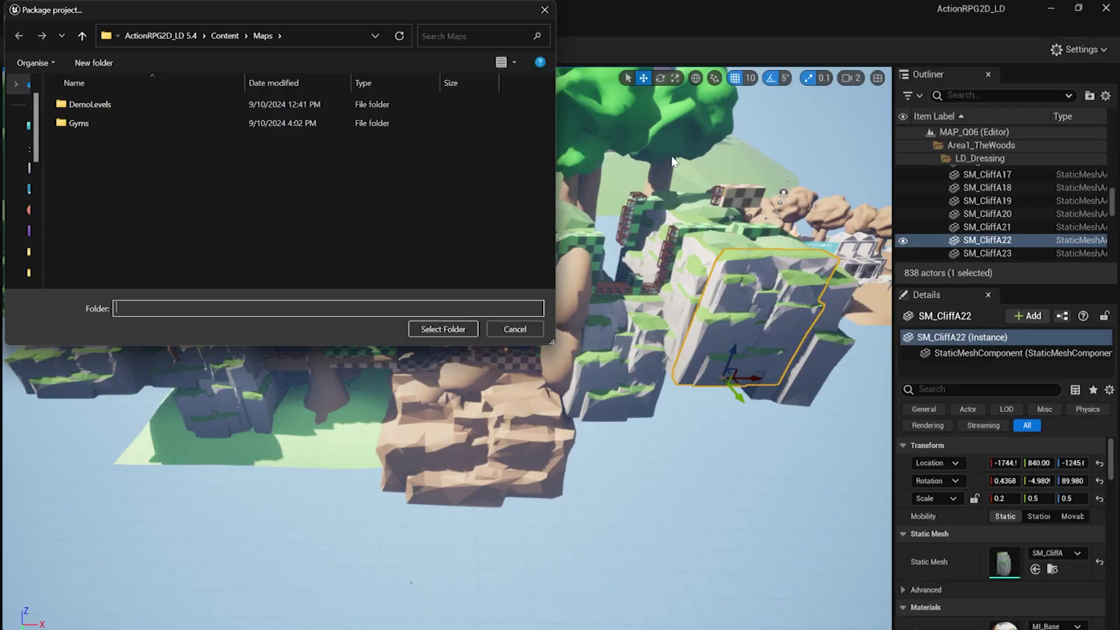
{"action": "left_click", "coordinate": [134, 36]}
{"action": "key", "text": "Return"}
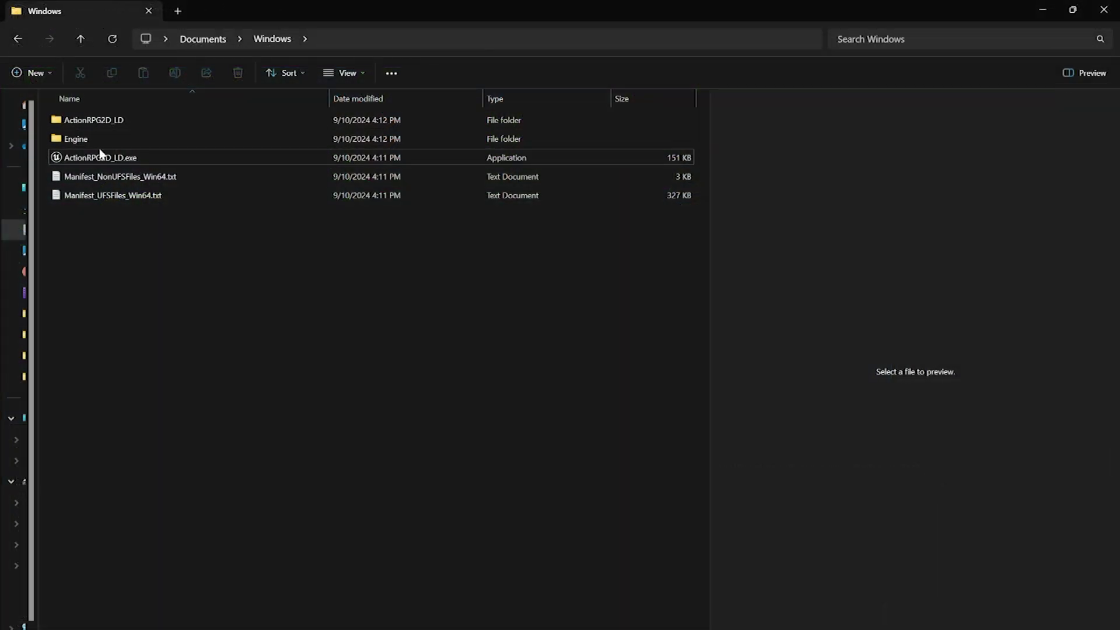
Launch ActionRPG2D_LD.exe, run right and double jump, then move the build files into TDLD_Q06_Test.
{"action": "double_click", "coordinate": [101, 156]}
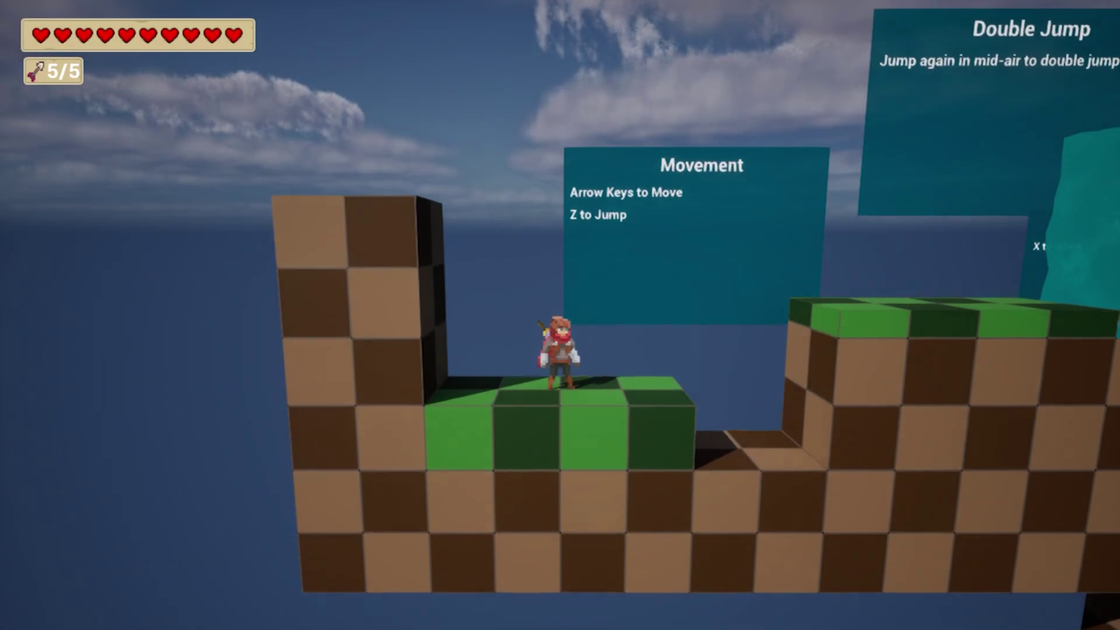
{"action": "key", "text": "Right"}
{"action": "key", "text": "z"}
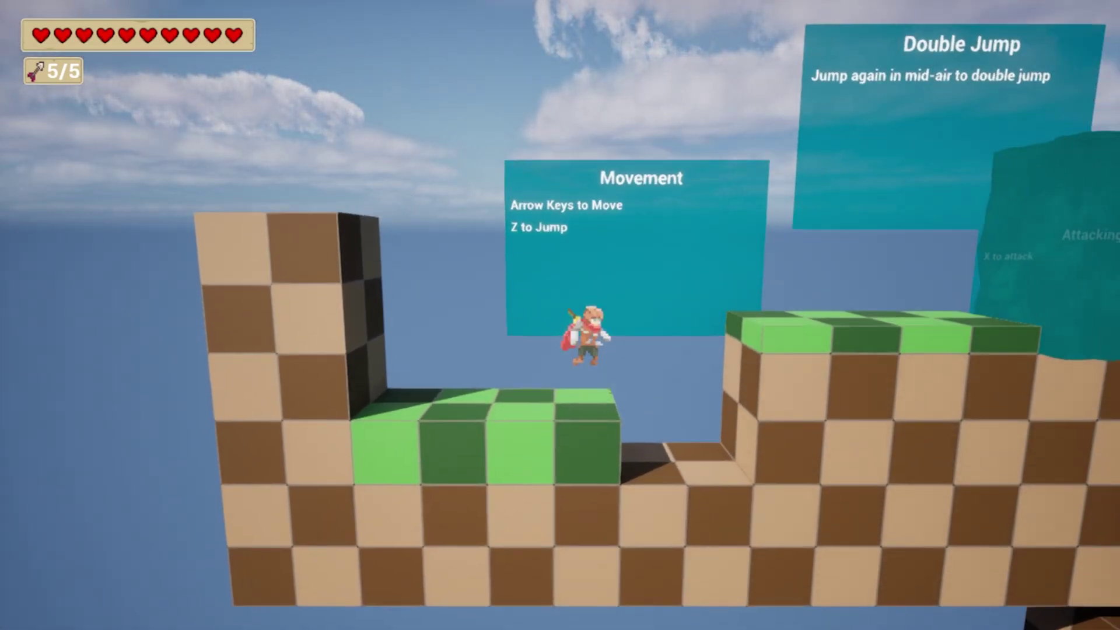
{"action": "key", "text": "z"}
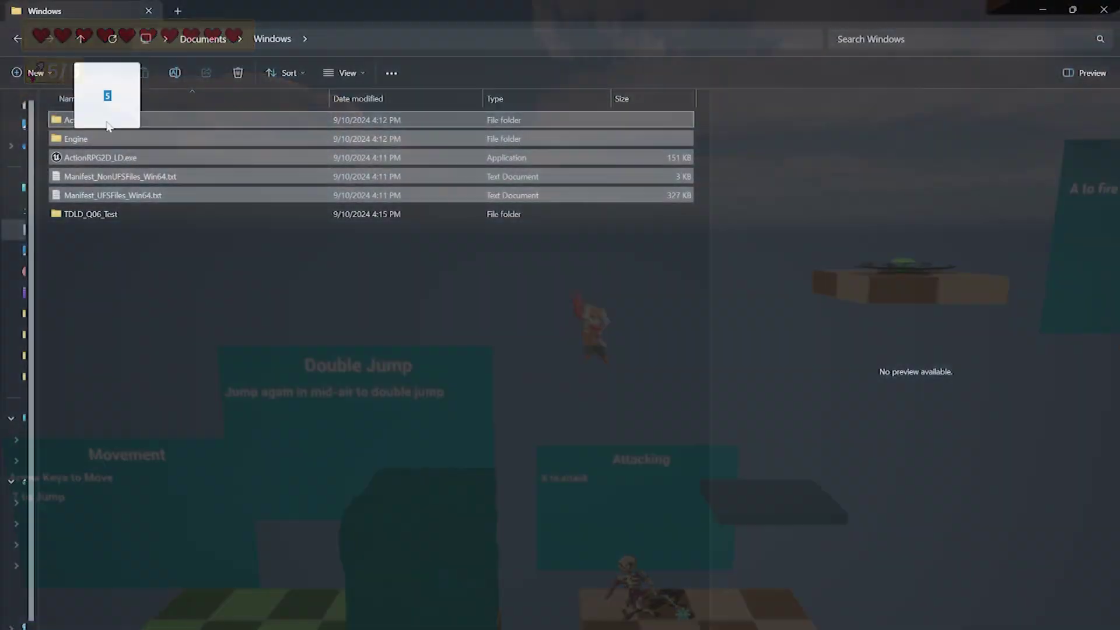
{"action": "left_click_drag", "start_coordinate": [111, 119], "coordinate": [92, 218]}
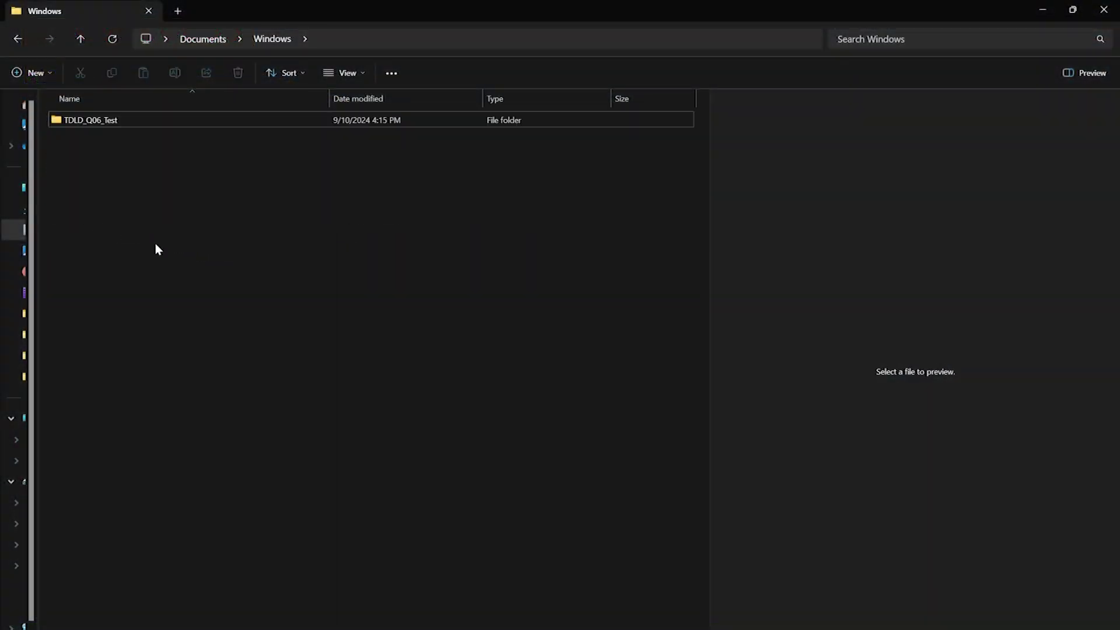
Archive the TDLD_Q06_Test folder as TDLD_Q06_Test.rar using WinRAR.
{"action": "right_click", "coordinate": [98, 123]}
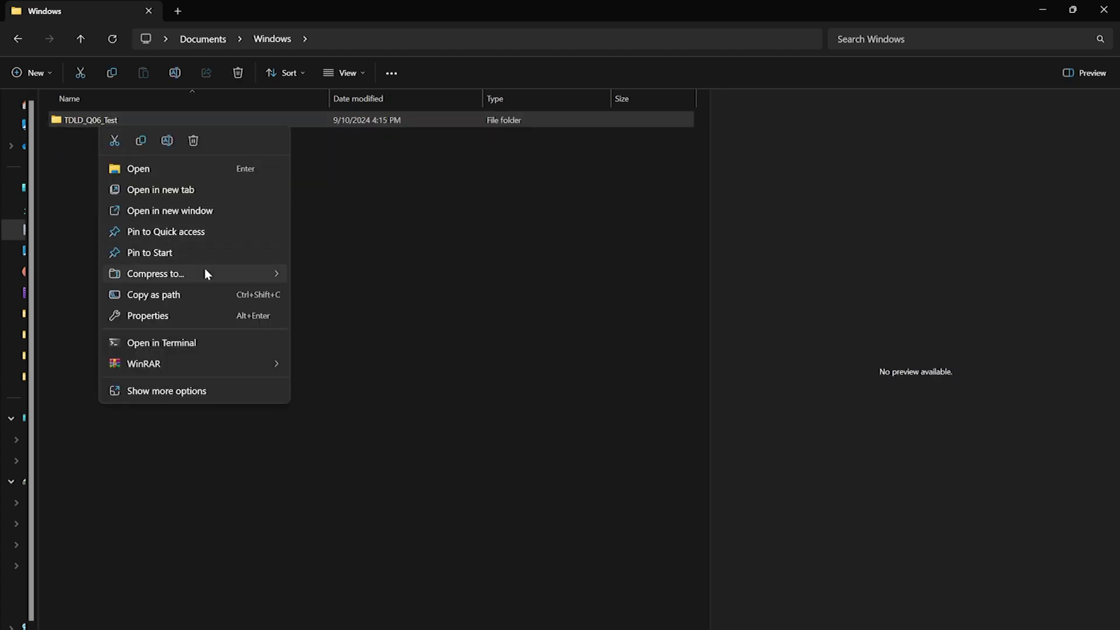
{"action": "mouse_move", "coordinate": [191, 360]}
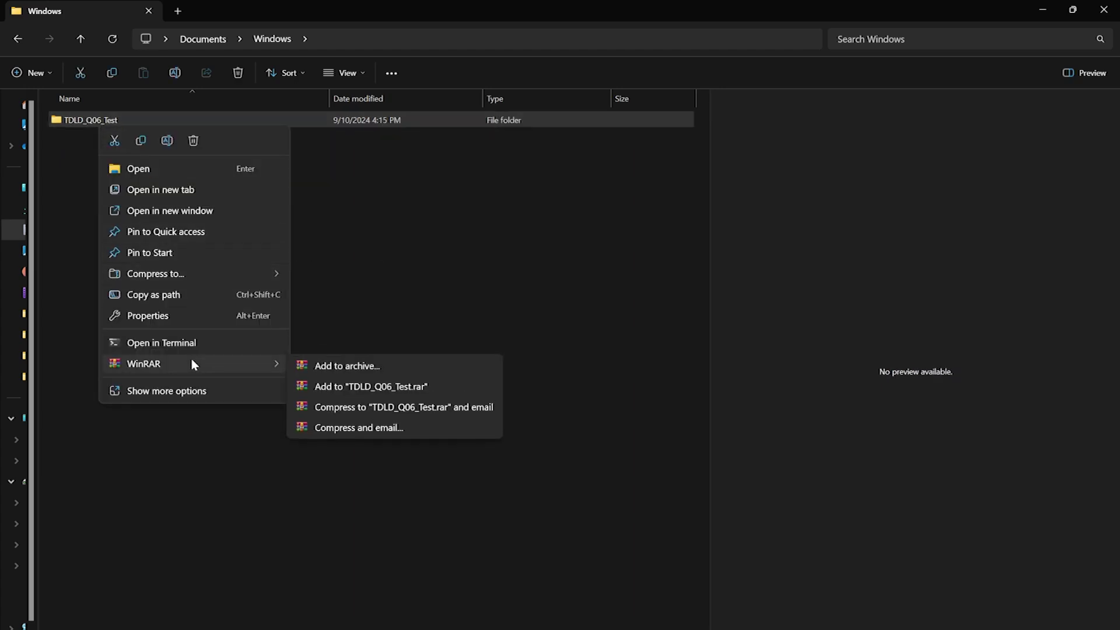
{"action": "left_click", "coordinate": [405, 389]}
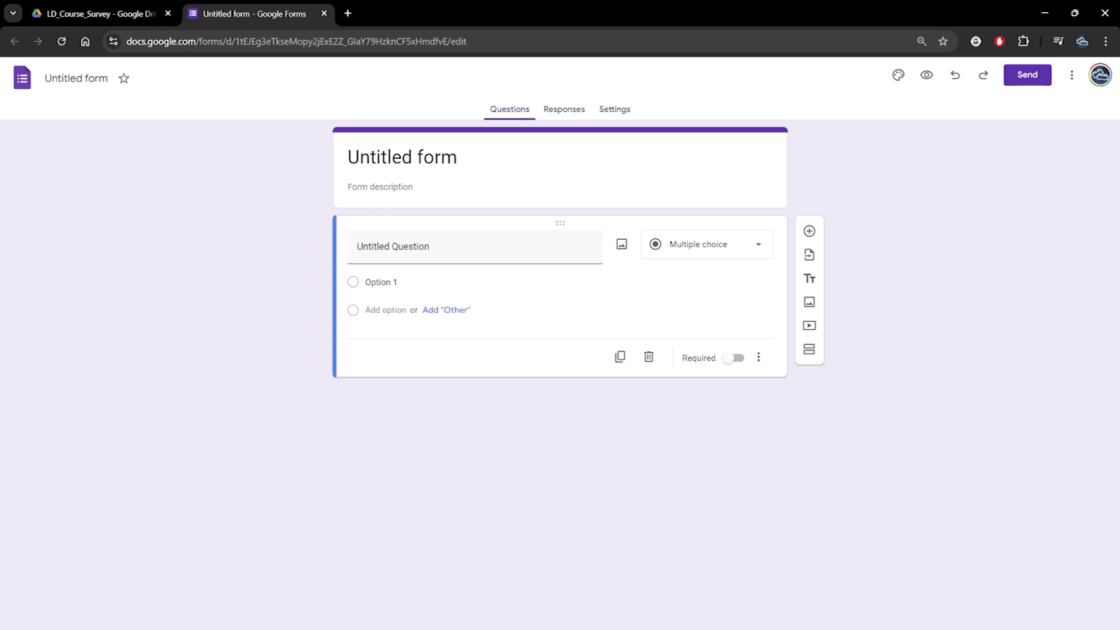
Title the form 'TDLD Platformer Playsession' and add a thank-you description for playtesters.
{"action": "left_click", "coordinate": [435, 161]}
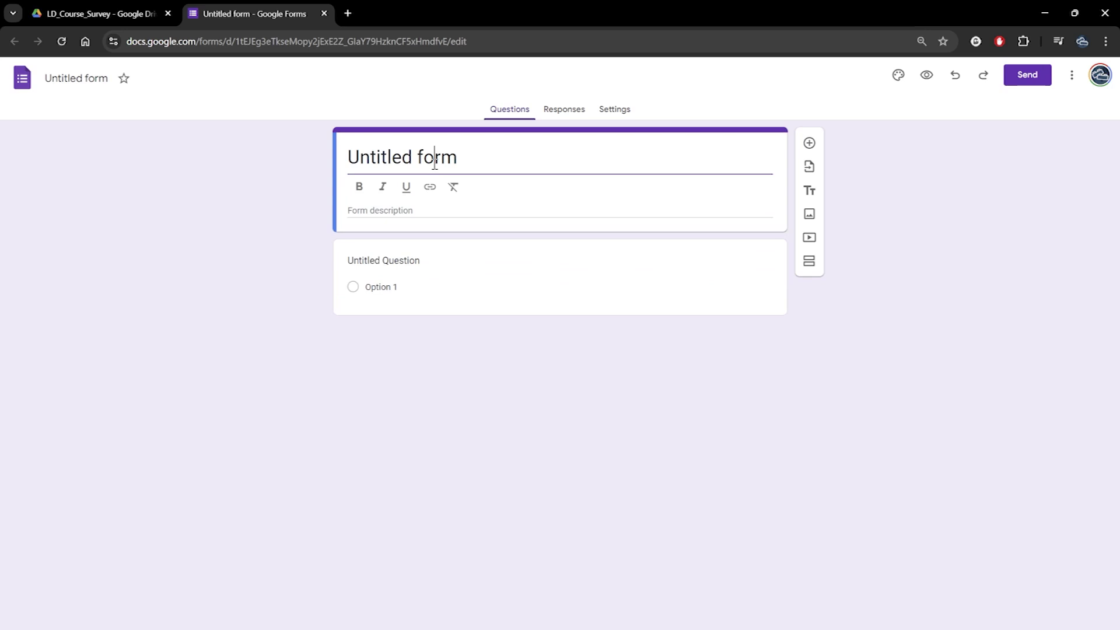
{"action": "triple_click", "coordinate": [435, 164]}
{"action": "type", "text": "TDL"}
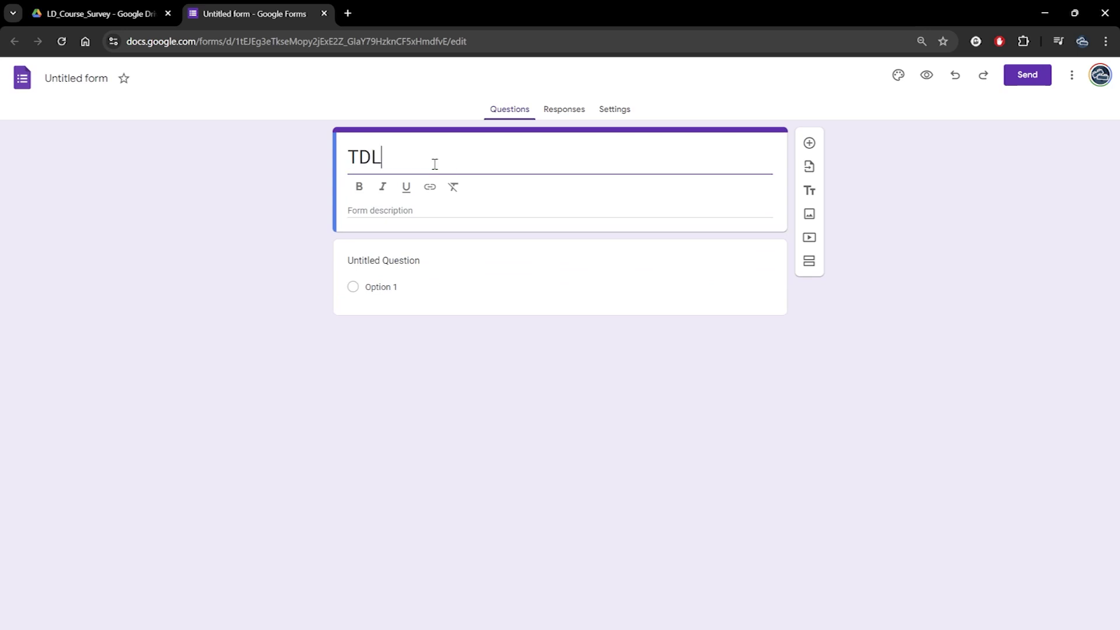
{"action": "type", "text": "D Plaatformer"}
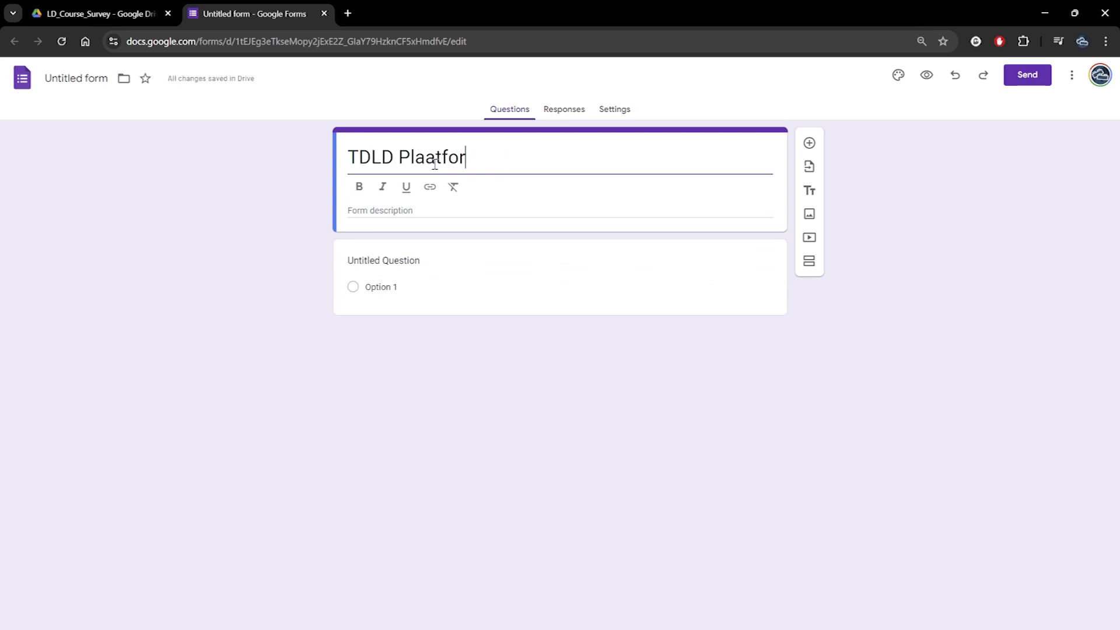
{"action": "key", "text": "BackSpace"}
{"action": "key", "text": "BackSpace"}
{"action": "key", "text": "BackSpace"}
{"action": "key", "text": "BackSpace"}
{"action": "key", "text": "BackSpace"}
{"action": "type", "text": "tformer Playsession"}
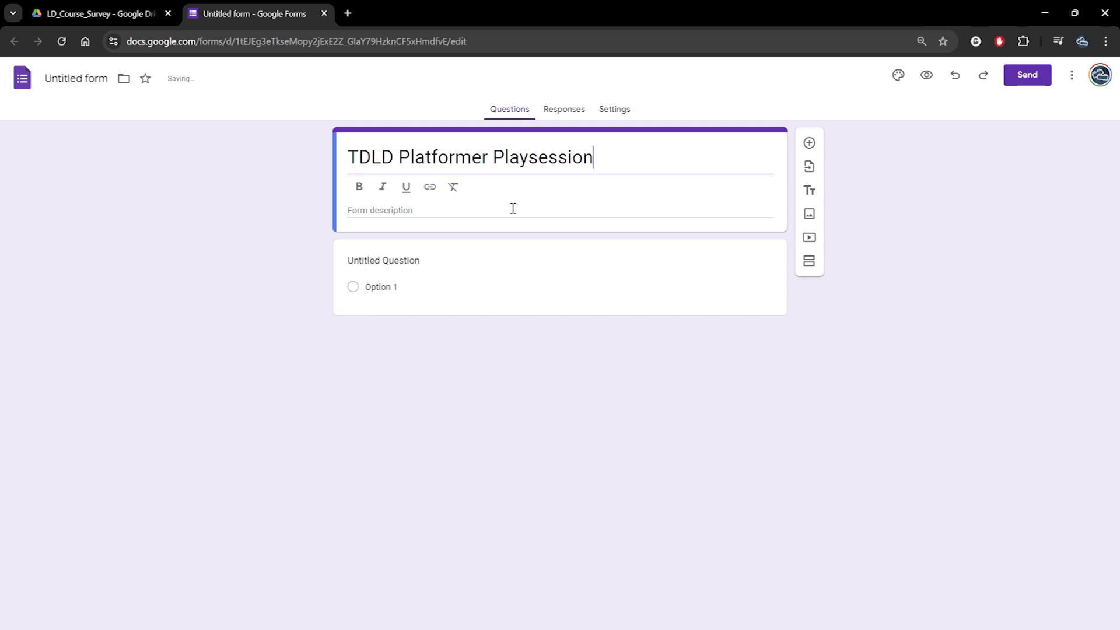
{"action": "left_click", "coordinate": [513, 208]}
{"action": "type", "text": "Thank you for playtesting my 2D platformer prototype!"}
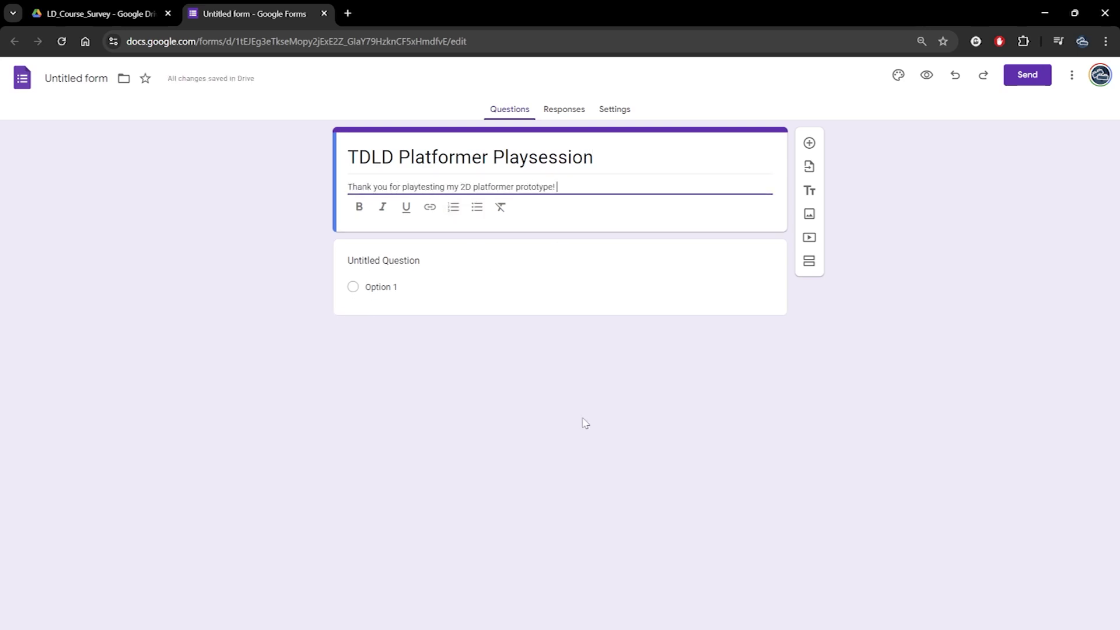
{"action": "type", "text": "remendously by ans"}
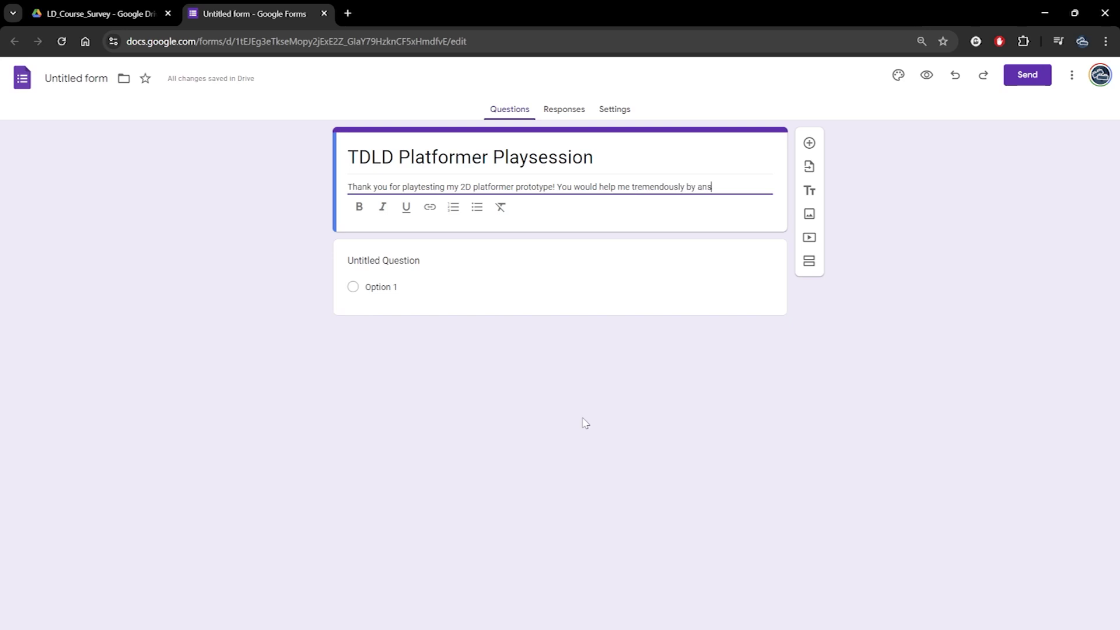
{"action": "type", "text": "rief questions."}
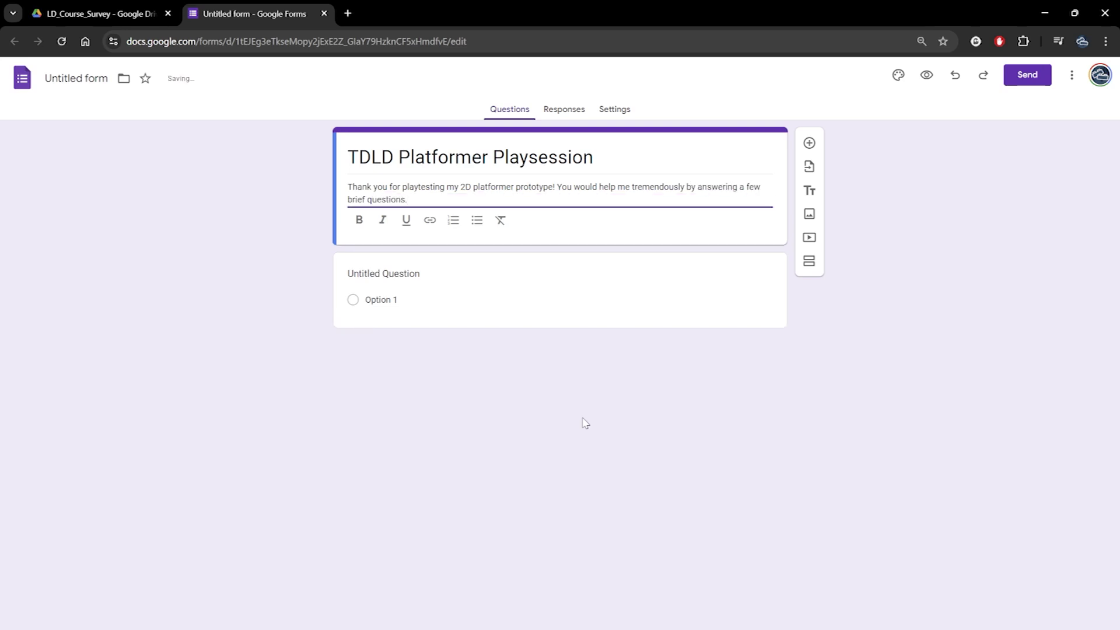
Word the question 'How challenging did you find this level?' with options Not at all, Somewhat, Quite, Too challenging, Impossible.
{"action": "left_click", "coordinate": [417, 283]}
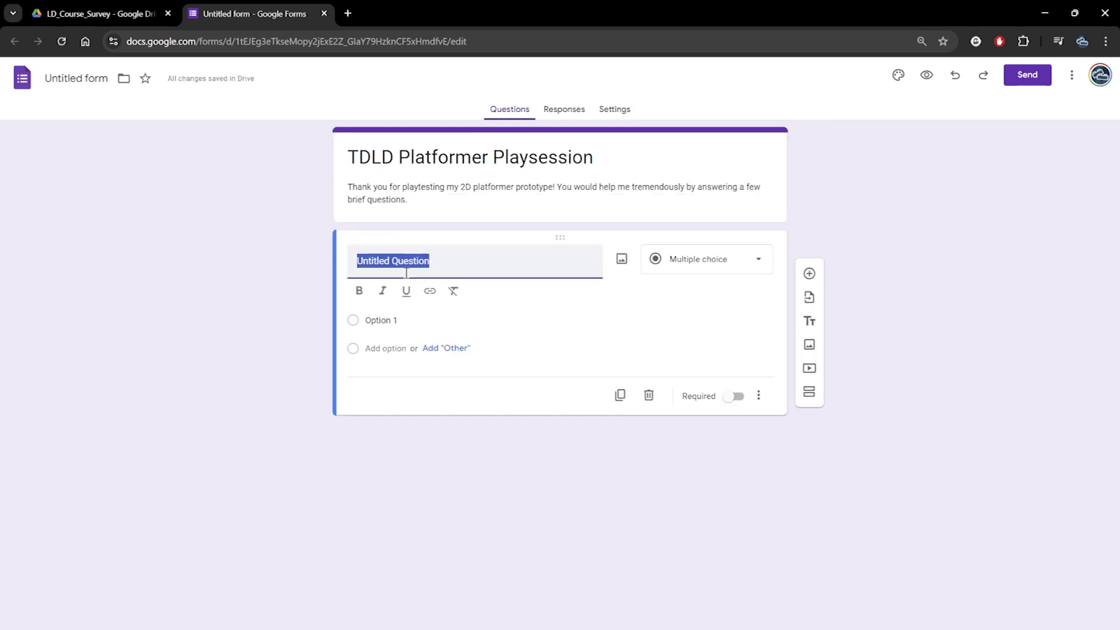
{"action": "type", "text": "How"}
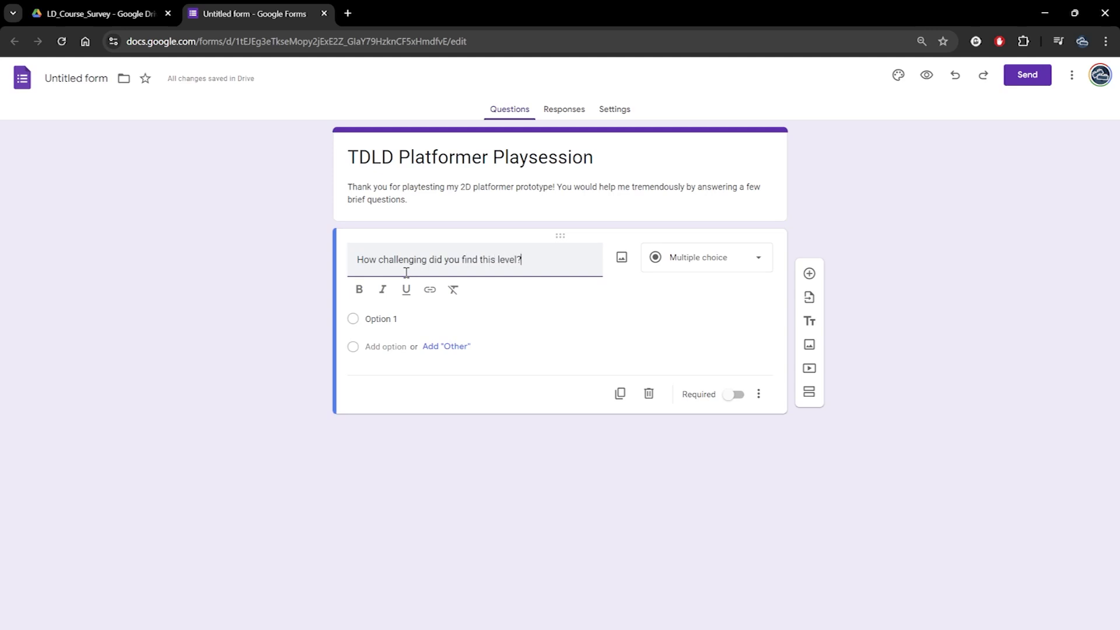
{"action": "left_click", "coordinate": [381, 318]}
{"action": "type", "text": "Not at all challenging"}
{"action": "key", "text": "Return"}
{"action": "type", "text": "Somewhat challenging"}
{"action": "key", "text": "Return"}
{"action": "type", "text": "Quite challenging"}
{"action": "key", "text": "Return"}
{"action": "type", "text": "Too challe"}
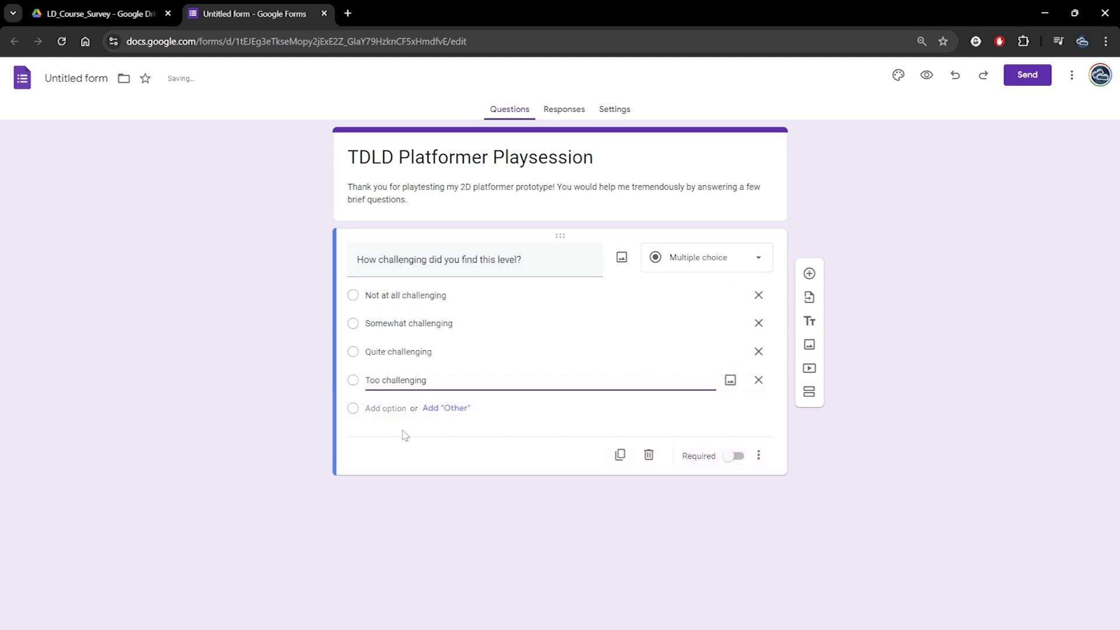
{"action": "type", "text": "nging"}
{"action": "left_click", "coordinate": [388, 409]}
{"action": "type", "text": "Impossible"}
{"action": "left_click", "coordinate": [454, 549]}
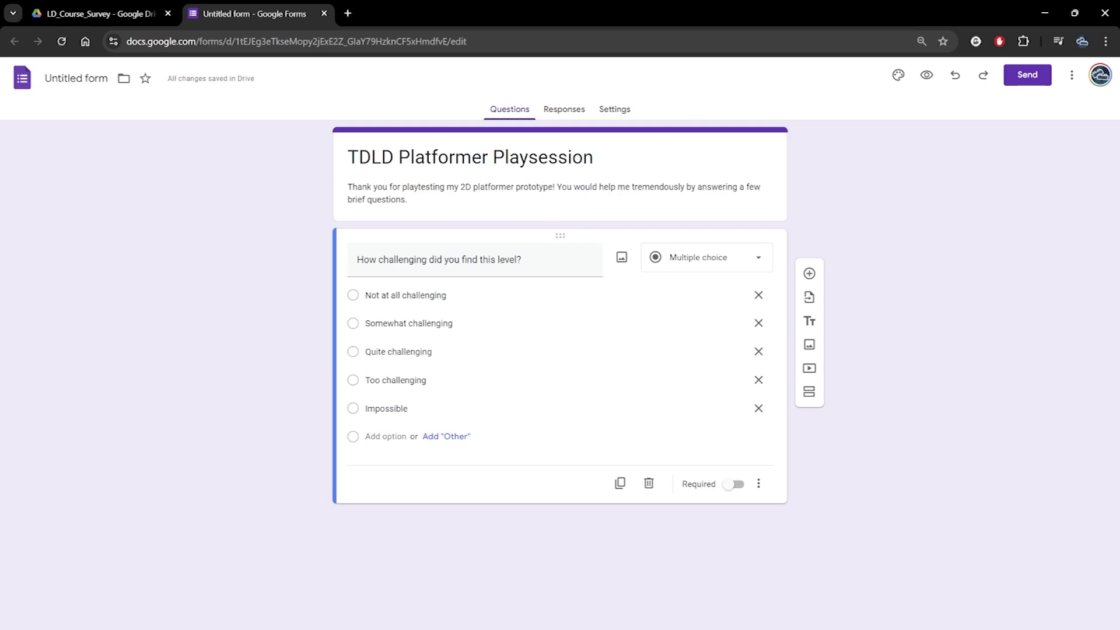
Add a question 'How familiar are you with 2D platforming games? (e.g, Celeste, Hollow Knight, Rayman…'.
{"action": "left_click", "coordinate": [810, 273]}
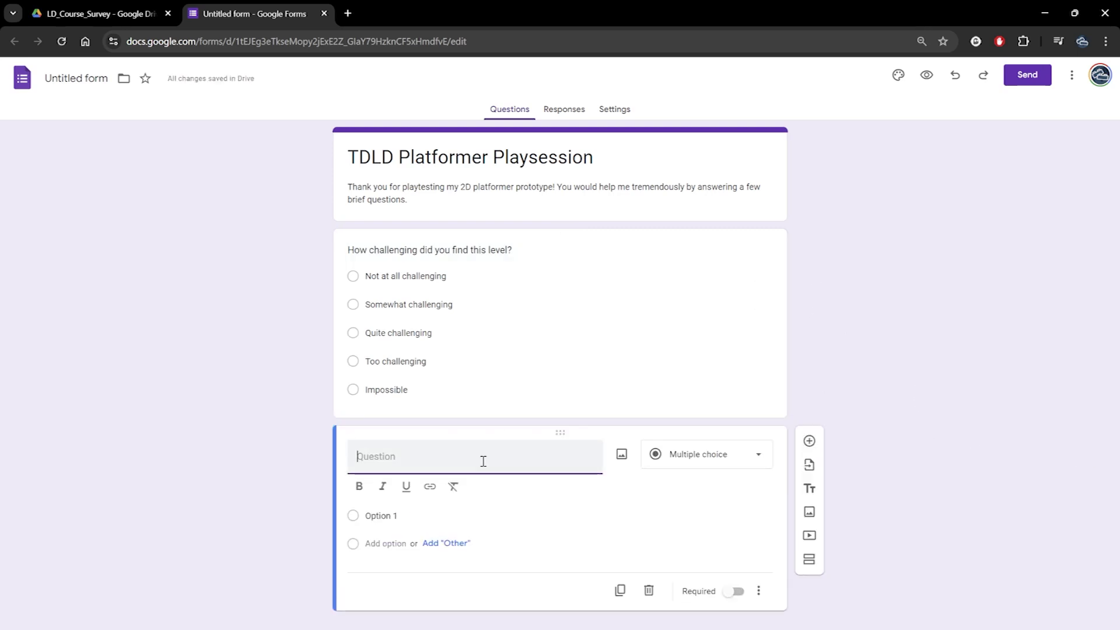
{"action": "type", "text": "How familiar are you with 2D "}
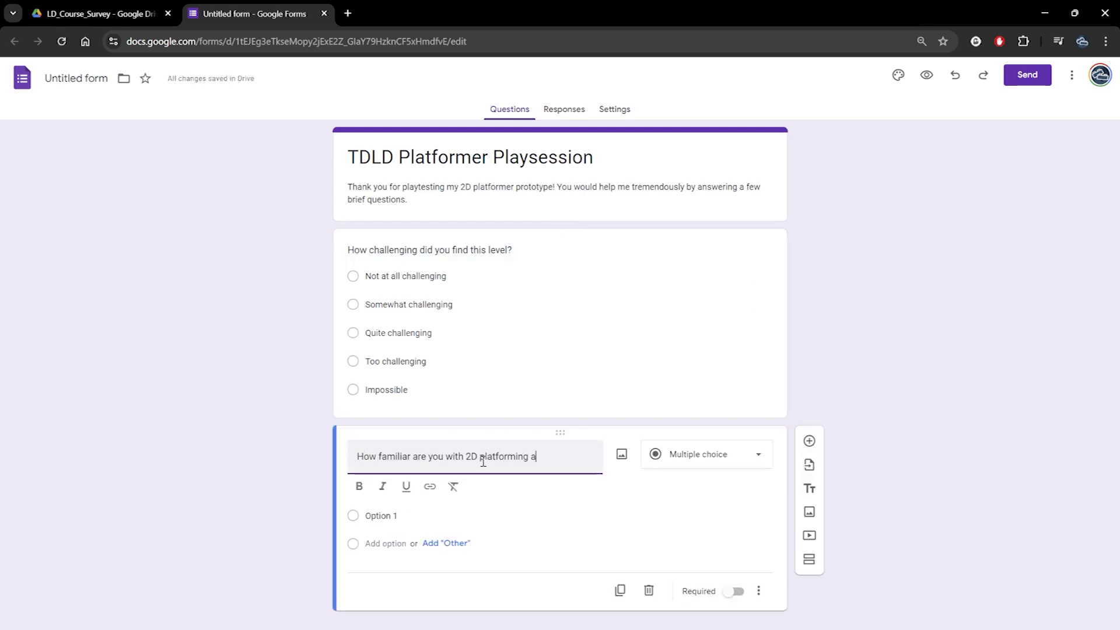
{"action": "type", "text": "platforming games? (e.g, Celeste, Hollow "}
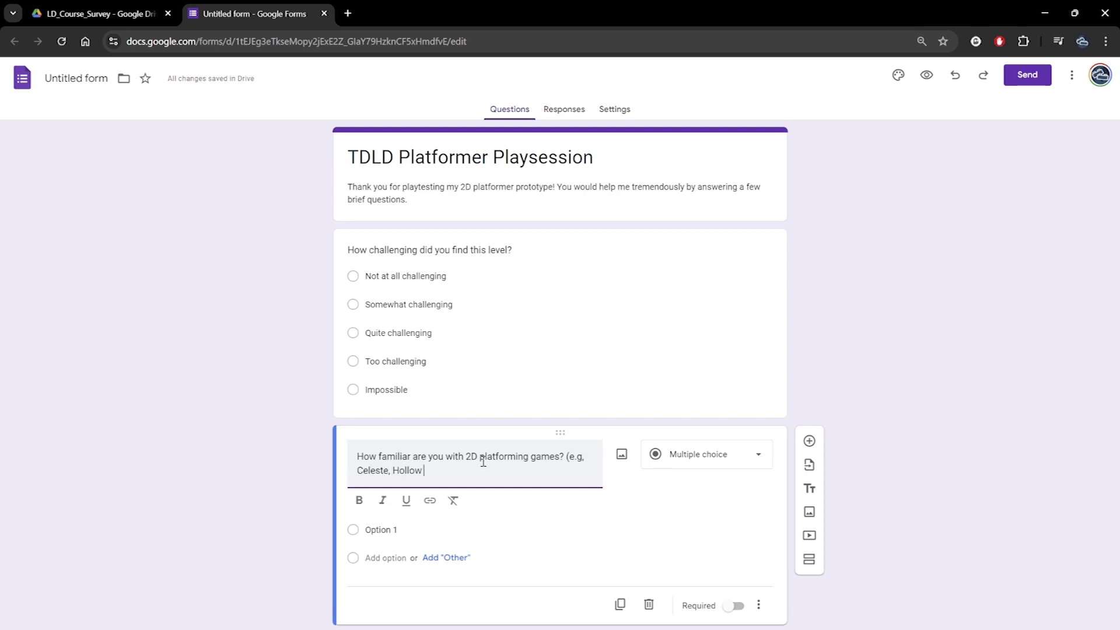
{"action": "type", "text": "Knight, Rayman, Super Mario Bros, Prince of Persia, Donkey Kong, etc."}
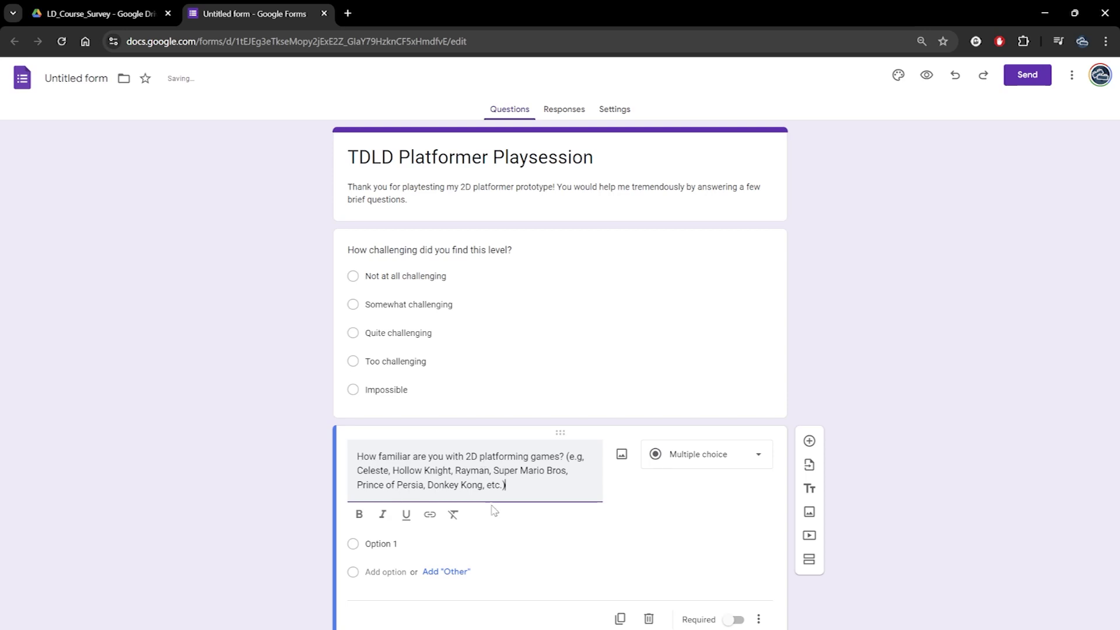
{"action": "left_click", "coordinate": [381, 544]}
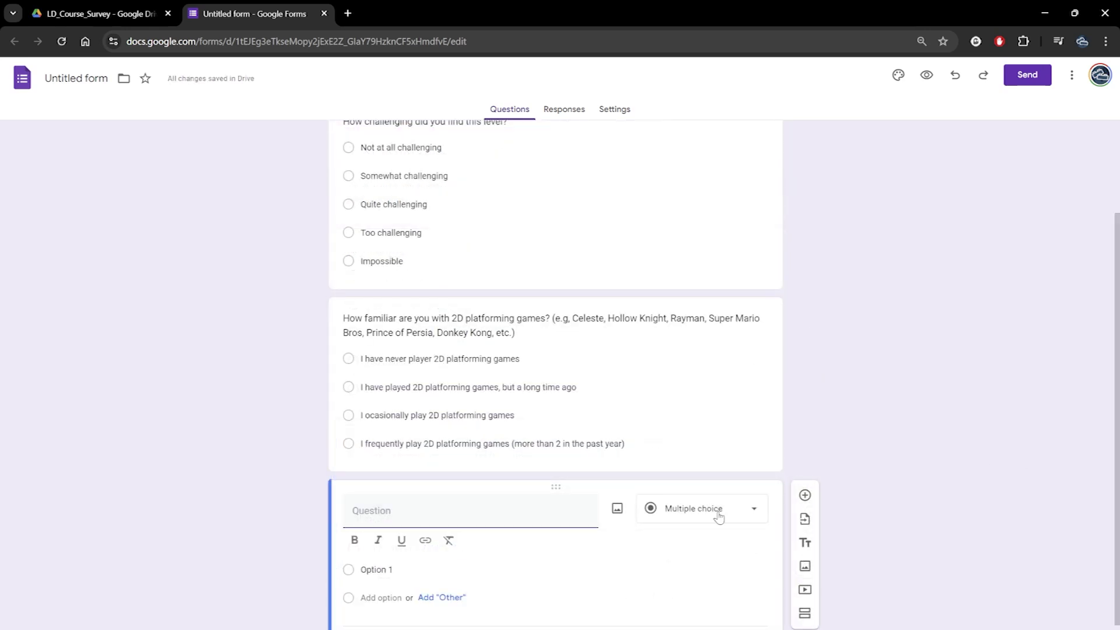
Make the new question a Paragraph question asking where players got stuck or highly frustrated.
{"action": "left_click", "coordinate": [718, 517]}
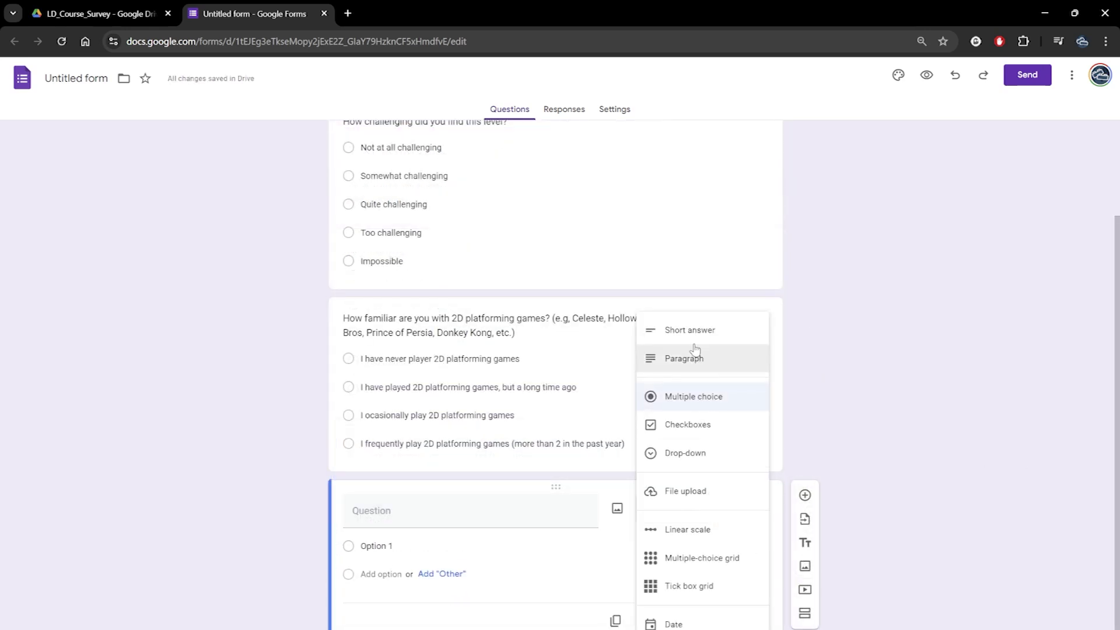
{"action": "left_click", "coordinate": [695, 358]}
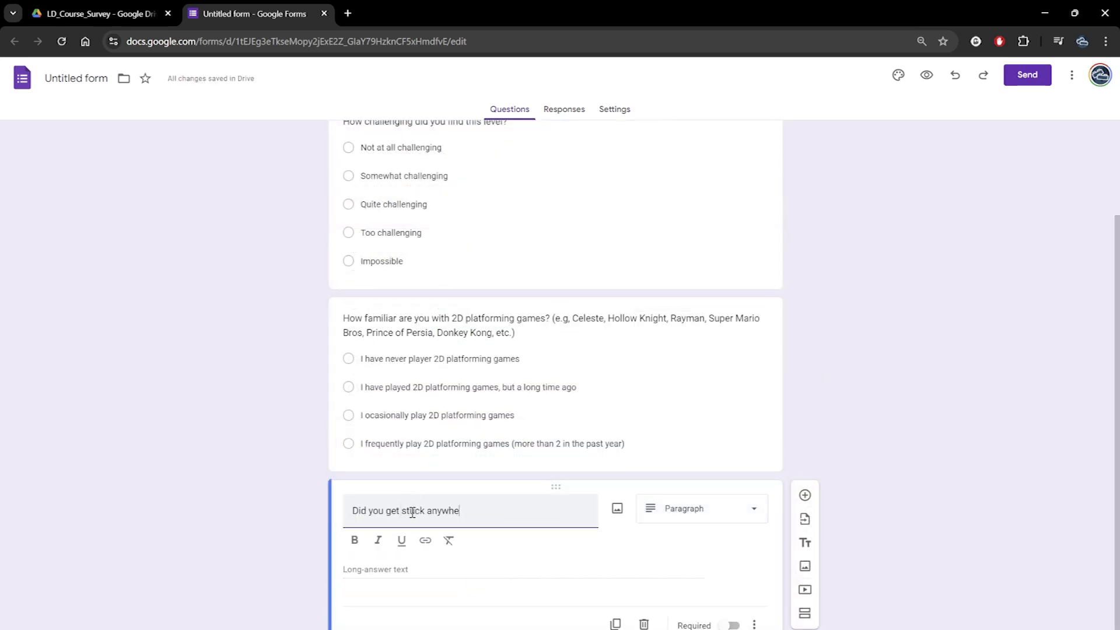
{"action": "type", "text": "ghly frustrating moments? If so, please describe them."}
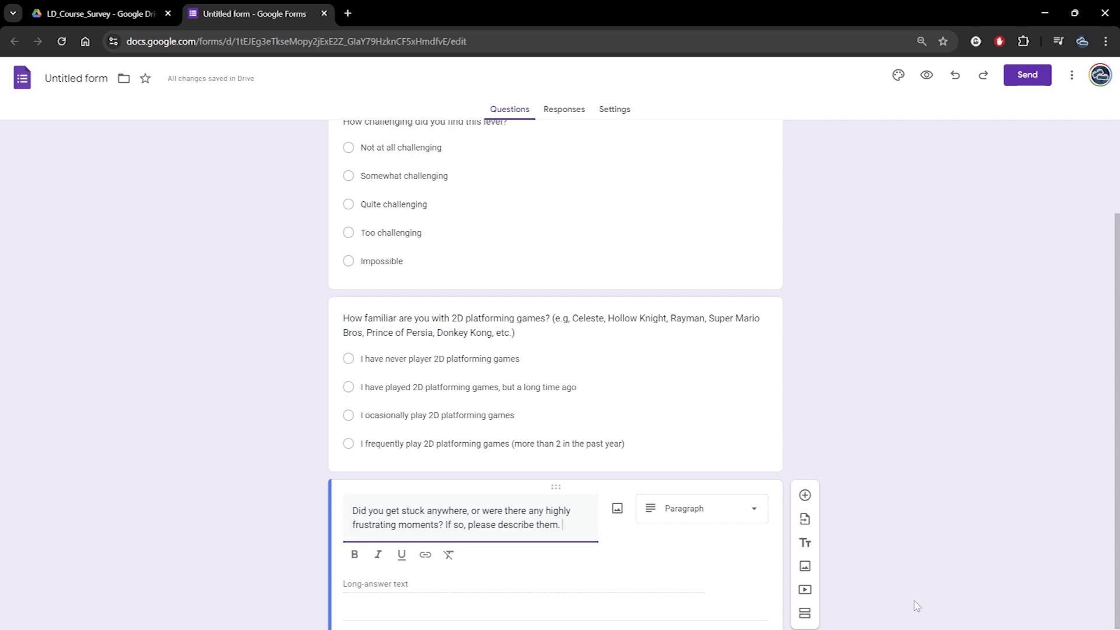
Add a Paragraph question asking which moments players enjoyed.
{"action": "left_click", "coordinate": [805, 495]}
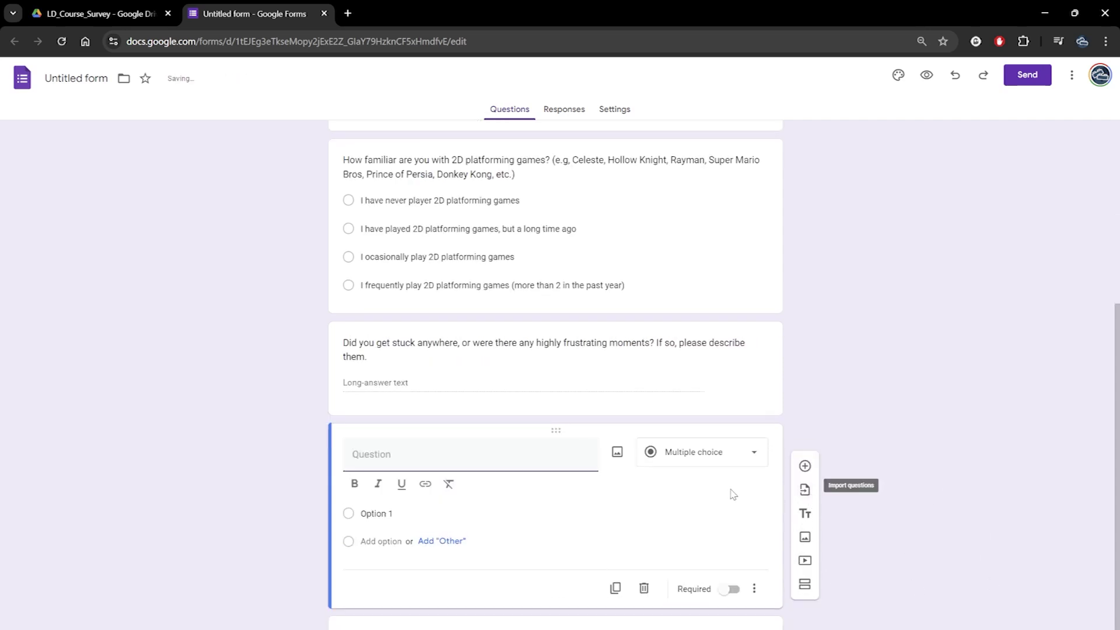
{"action": "left_click", "coordinate": [699, 474]}
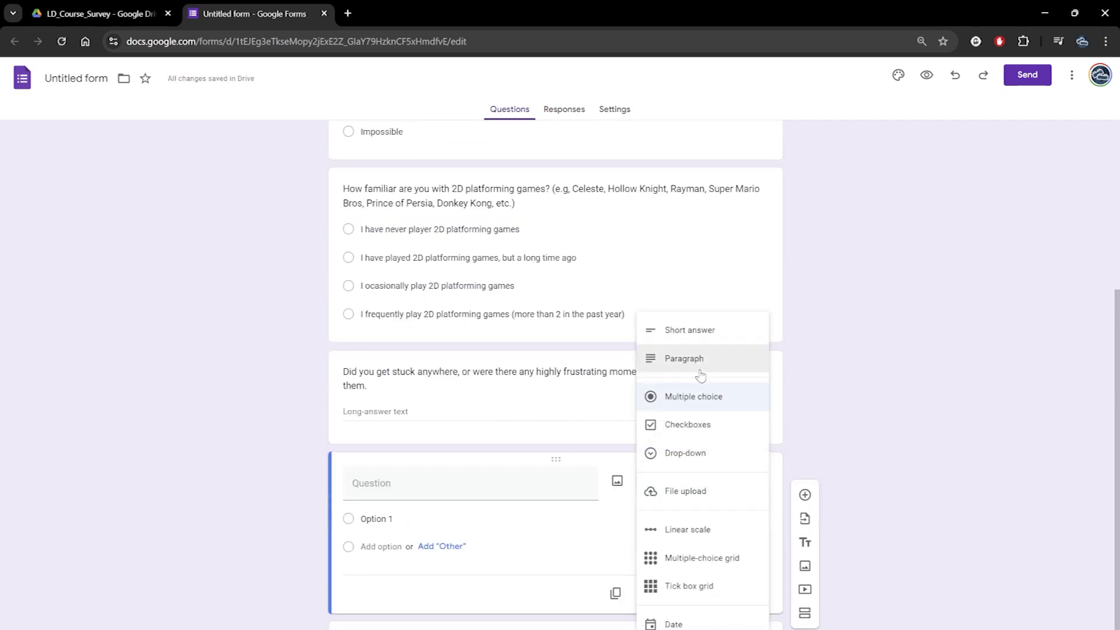
{"action": "left_click", "coordinate": [695, 361]}
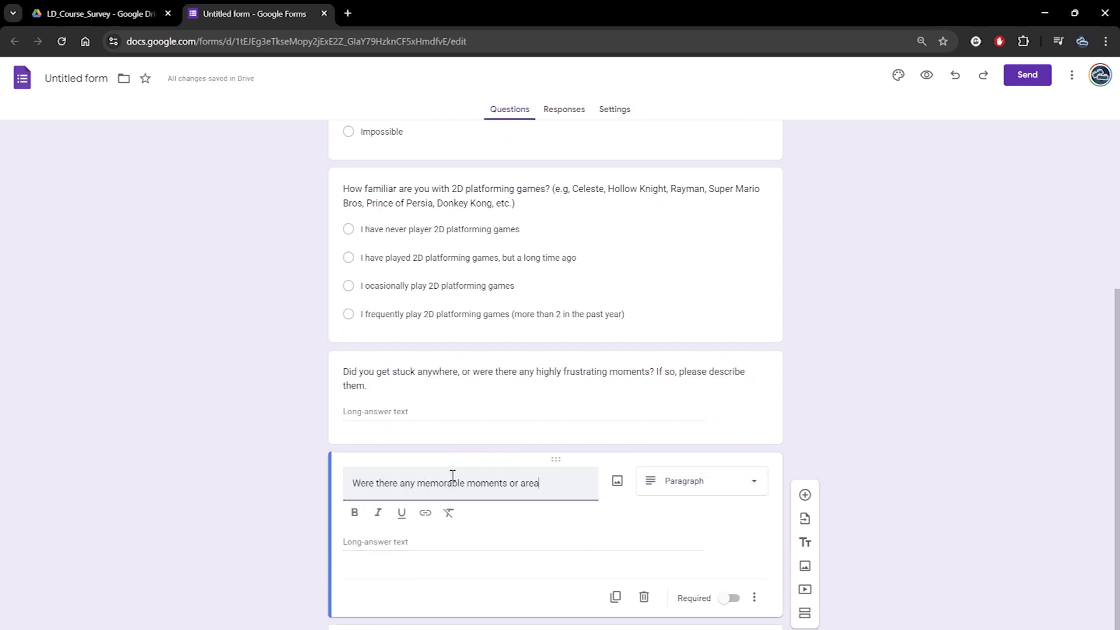
{"action": "type", "text": "enjoyed? If so, please describe them."}
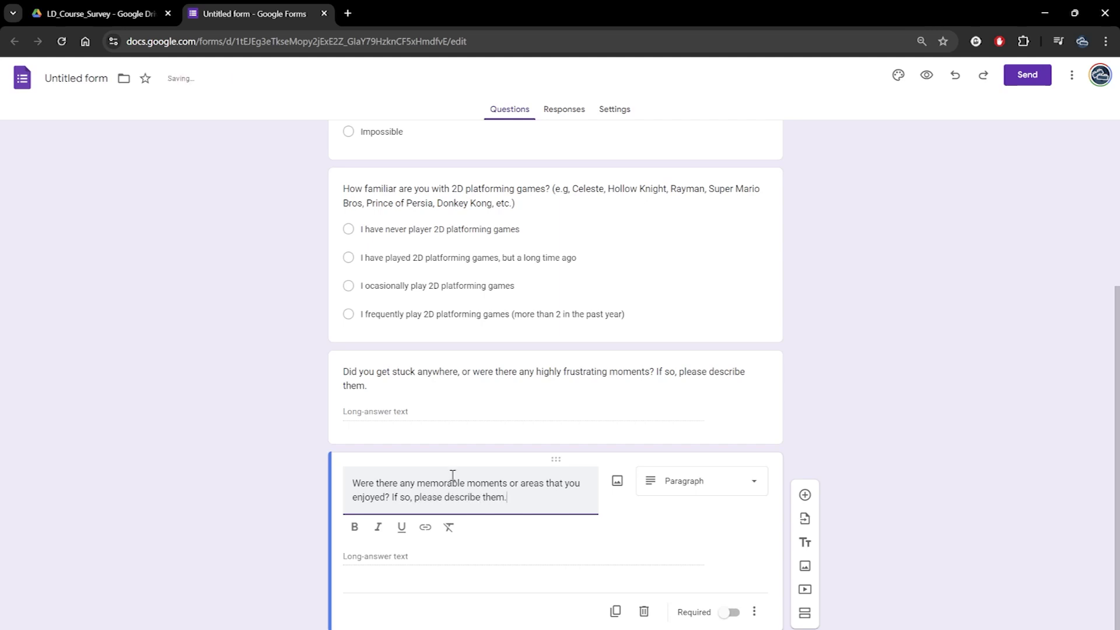
{"action": "left_click", "coordinate": [923, 620]}
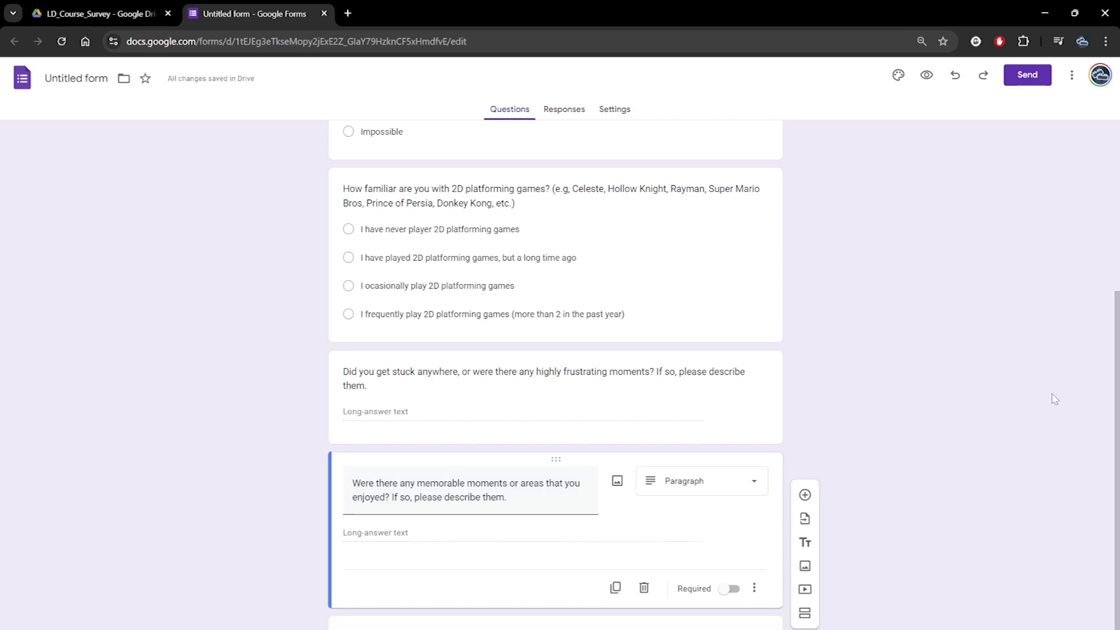
Turn the next blank card into a Paragraph question beginning 'Do you have any more comm…'.
{"action": "scroll", "coordinate": [726, 449], "scroll_direction": "down", "scroll_amount": 1}
{"action": "left_click", "coordinate": [554, 602]}
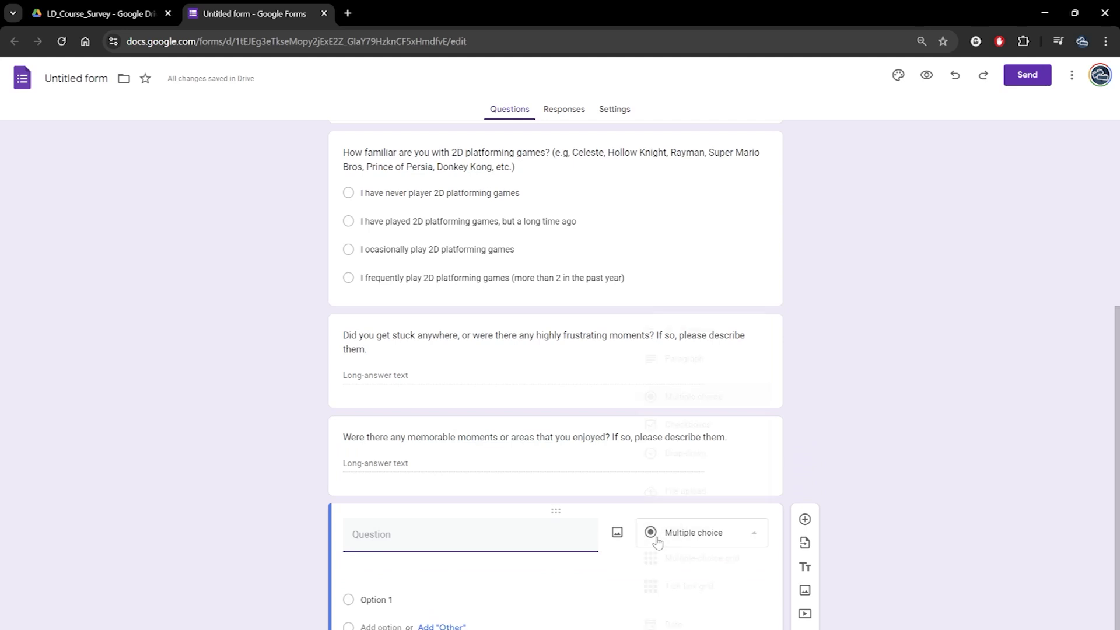
{"action": "left_click", "coordinate": [660, 533]}
{"action": "left_click", "coordinate": [690, 358]}
{"action": "left_click", "coordinate": [461, 543]}
{"action": "type", "text": "Do you have any more comm"}
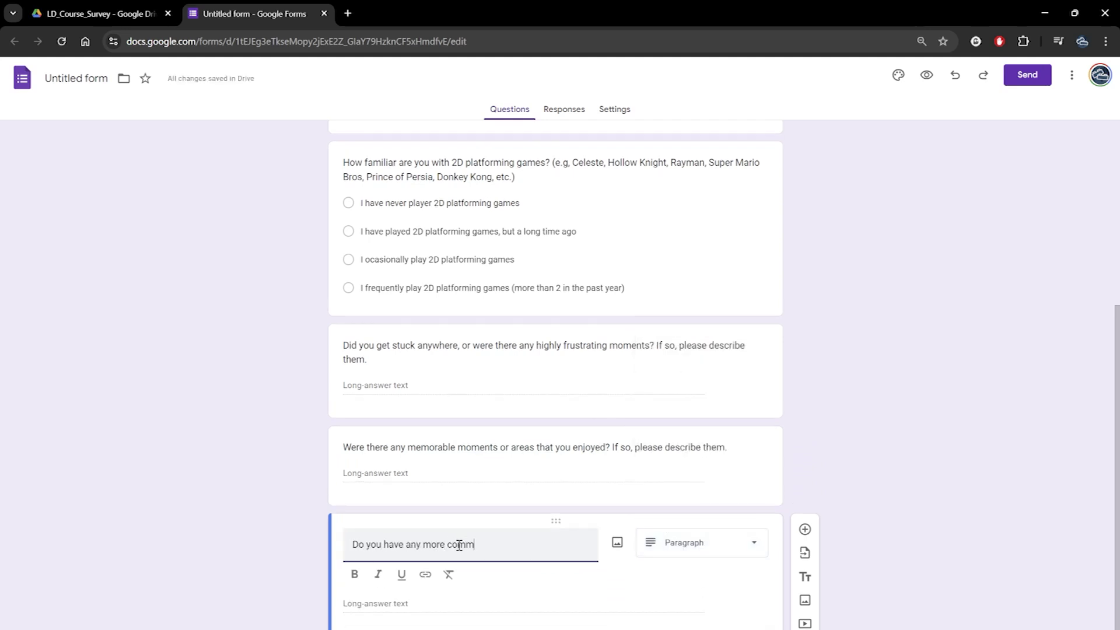
{"action": "type", "text": "loper?"}
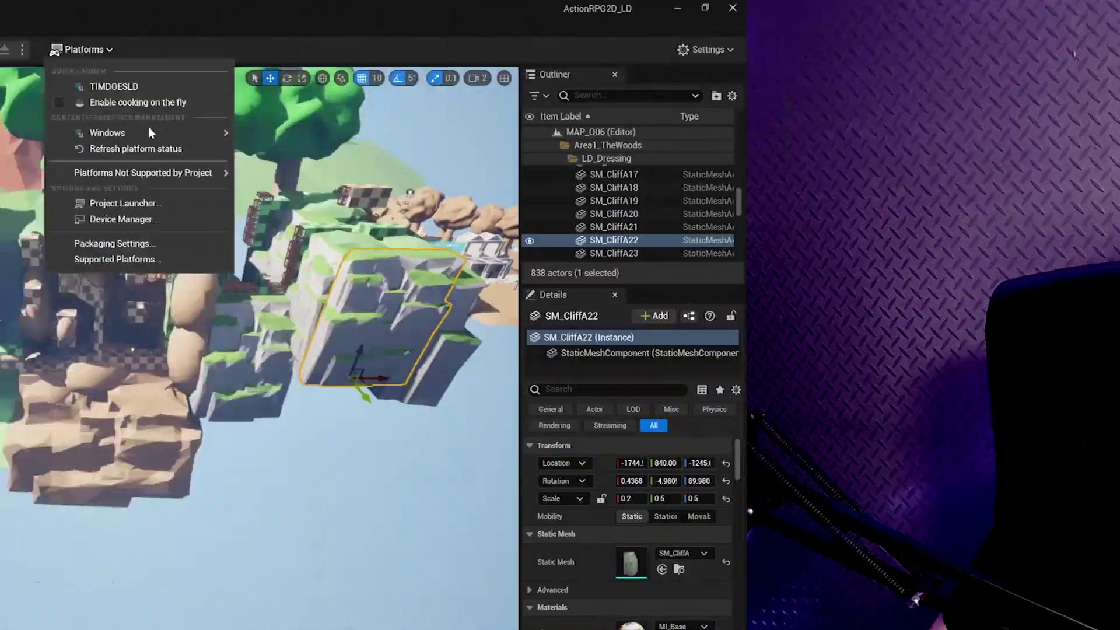
Package the project for Windows with the Shipping configuration.
{"action": "mouse_move", "coordinate": [539, 174]}
{"action": "mouse_move", "coordinate": [525, 133]}
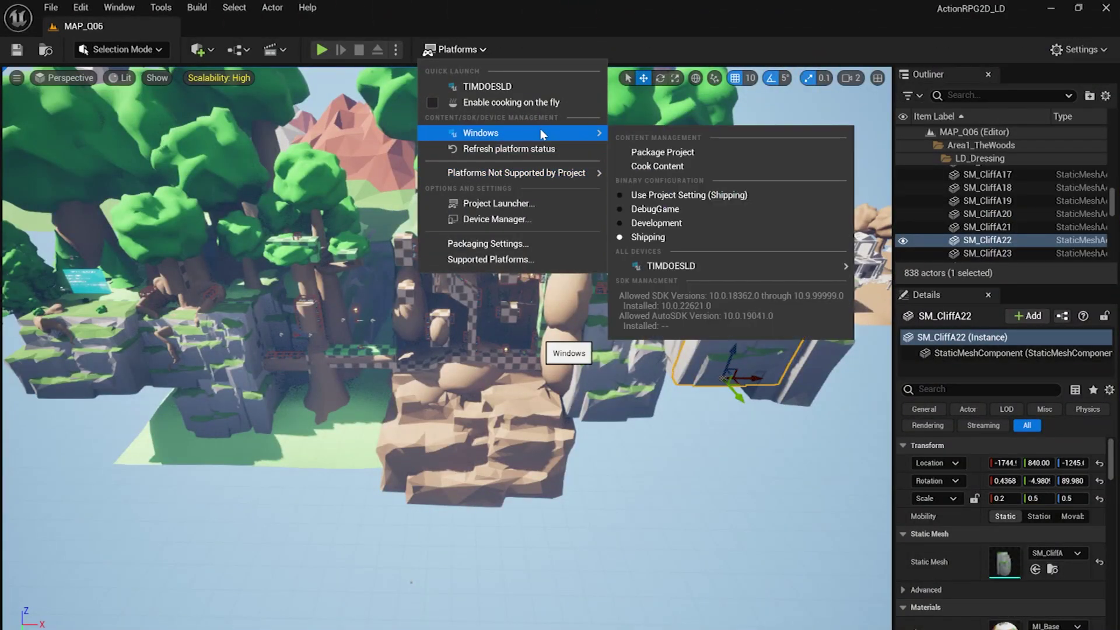
{"action": "left_click", "coordinate": [671, 154]}
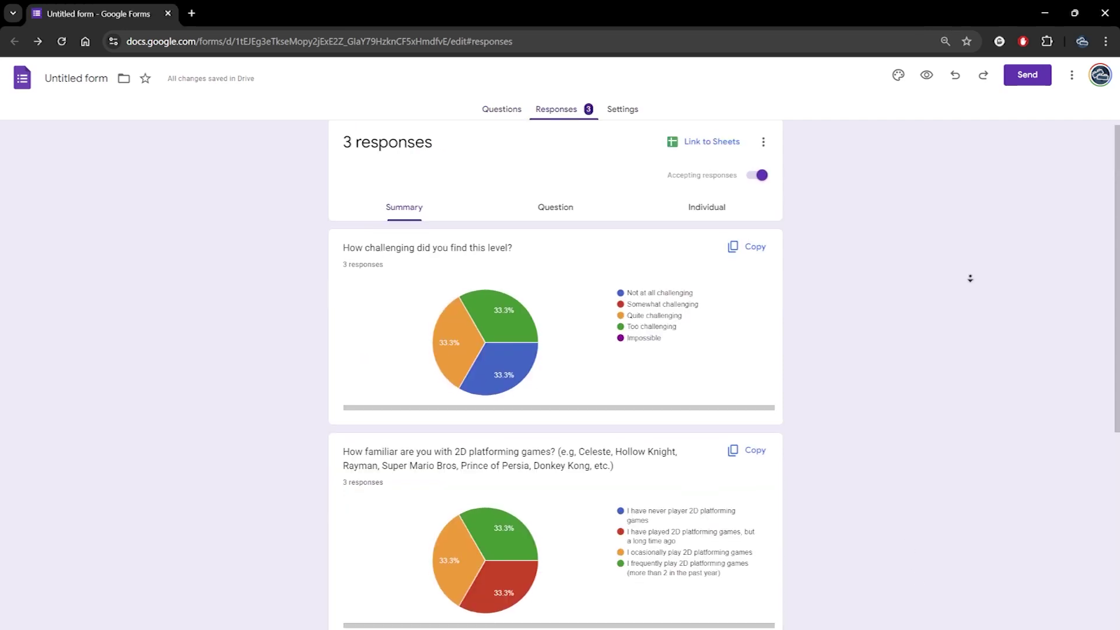
Read through the forum's 'What Are You Working On?' showcase topic.
{"action": "middle_click", "coordinate": [969, 279]}
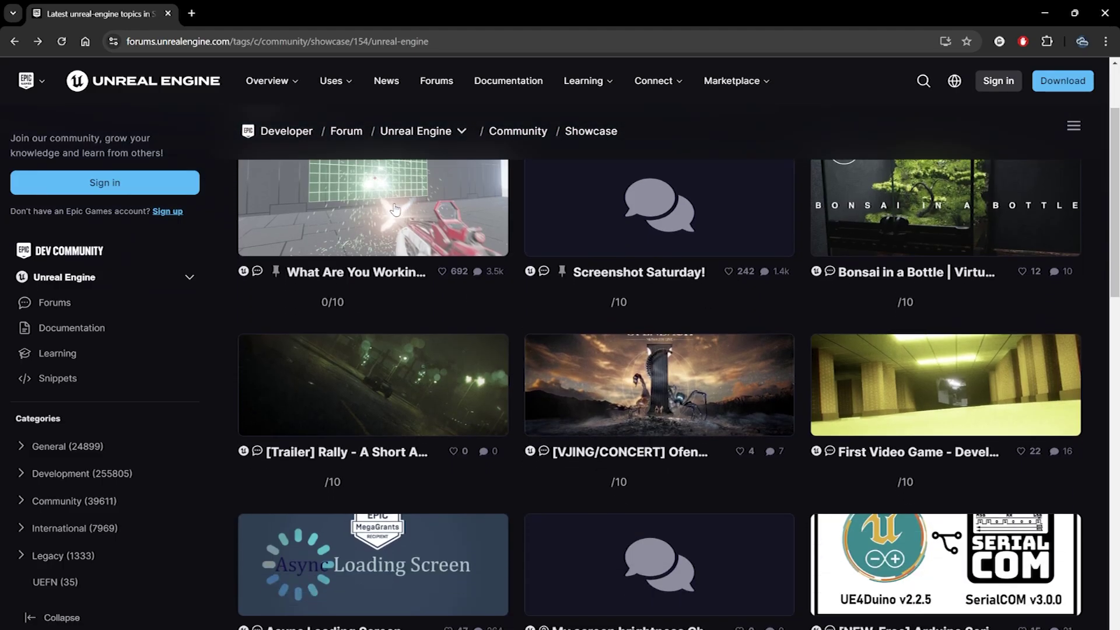
{"action": "left_click", "coordinate": [395, 209]}
{"action": "scroll", "coordinate": [234, 216], "scroll_direction": "down", "scroll_amount": 10}
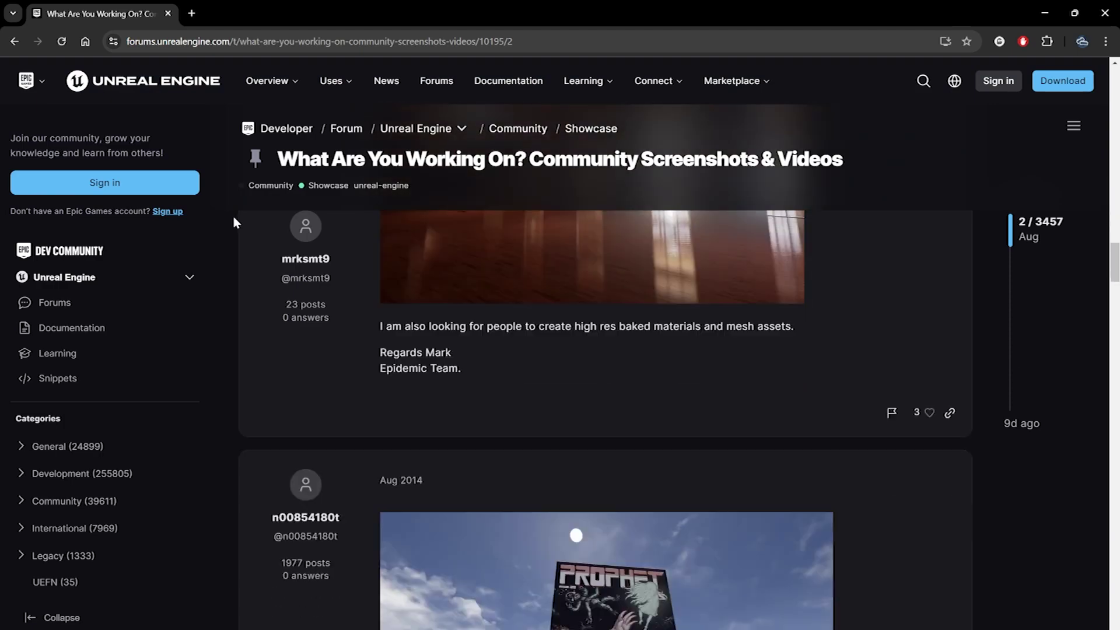
{"action": "scroll", "coordinate": [233, 216], "scroll_direction": "down", "scroll_amount": 15}
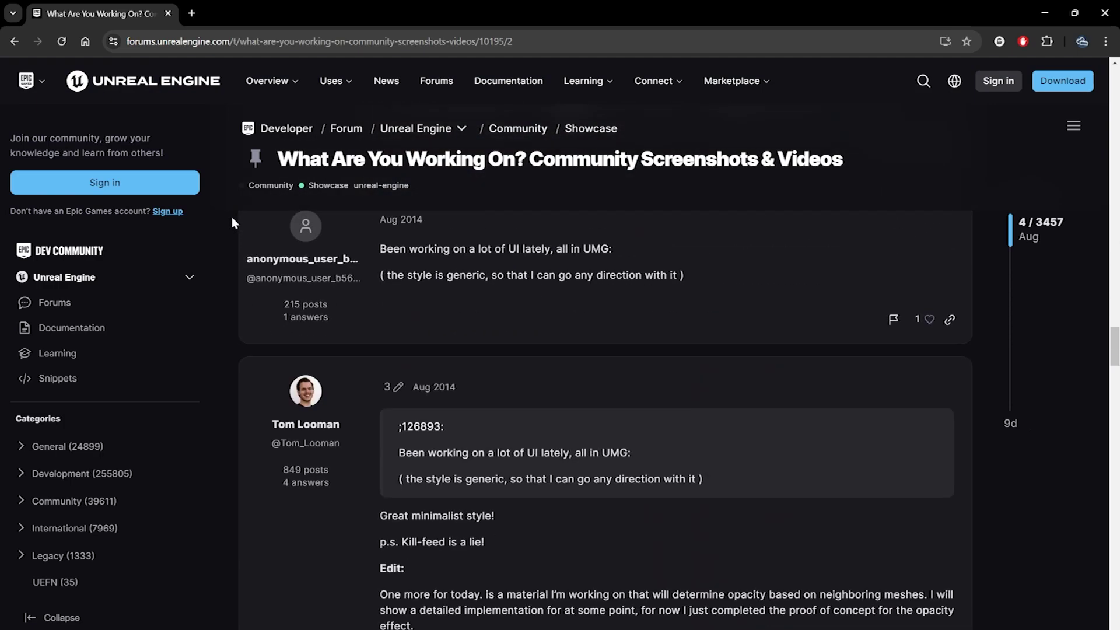
{"action": "scroll", "coordinate": [230, 216], "scroll_direction": "down", "scroll_amount": 5}
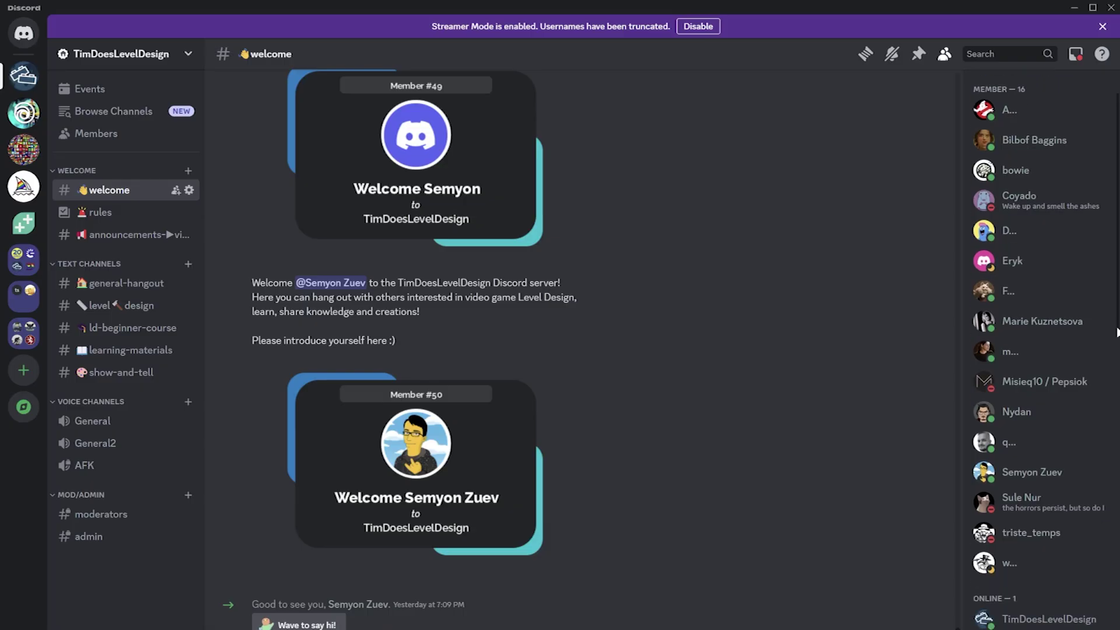
{"action": "left_click_drag", "start_coordinate": [1116, 332], "coordinate": [1115, 470]}
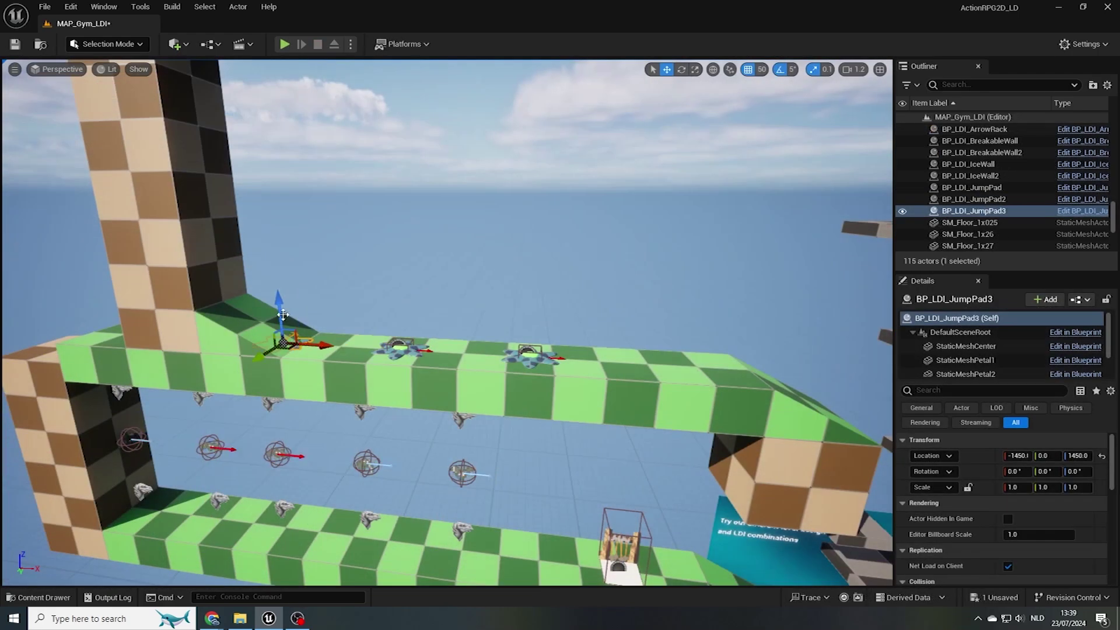
Drag the selected combat gym floor blocks down on Z, then select the ramp beside the tower.
{"action": "key", "text": "e"}
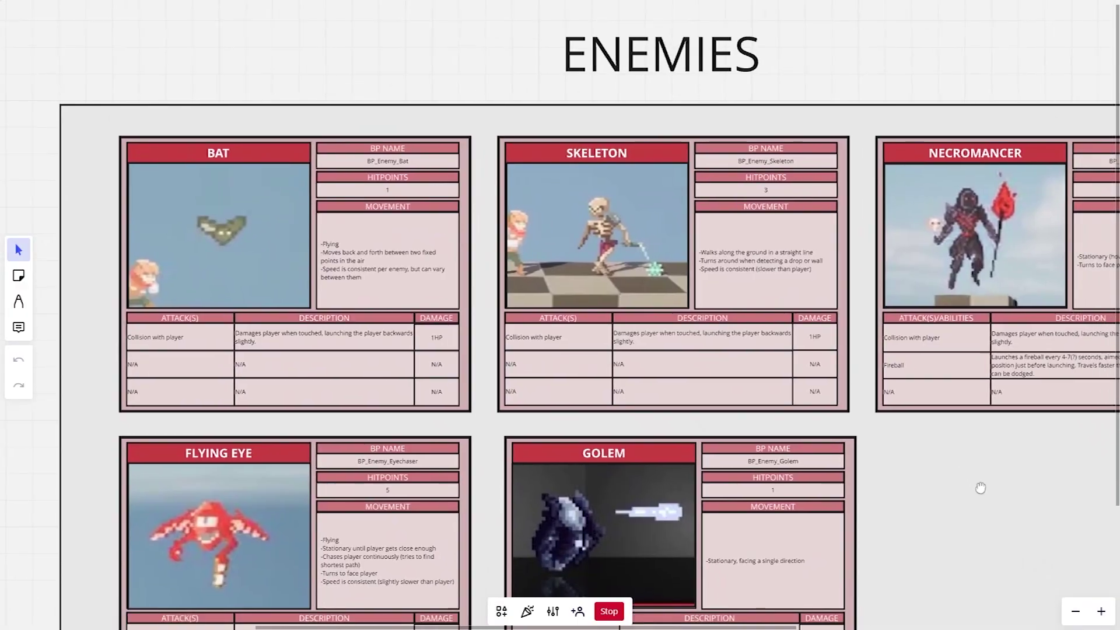
{"action": "left_click_drag", "start_coordinate": [981, 487], "coordinate": [966, 462]}
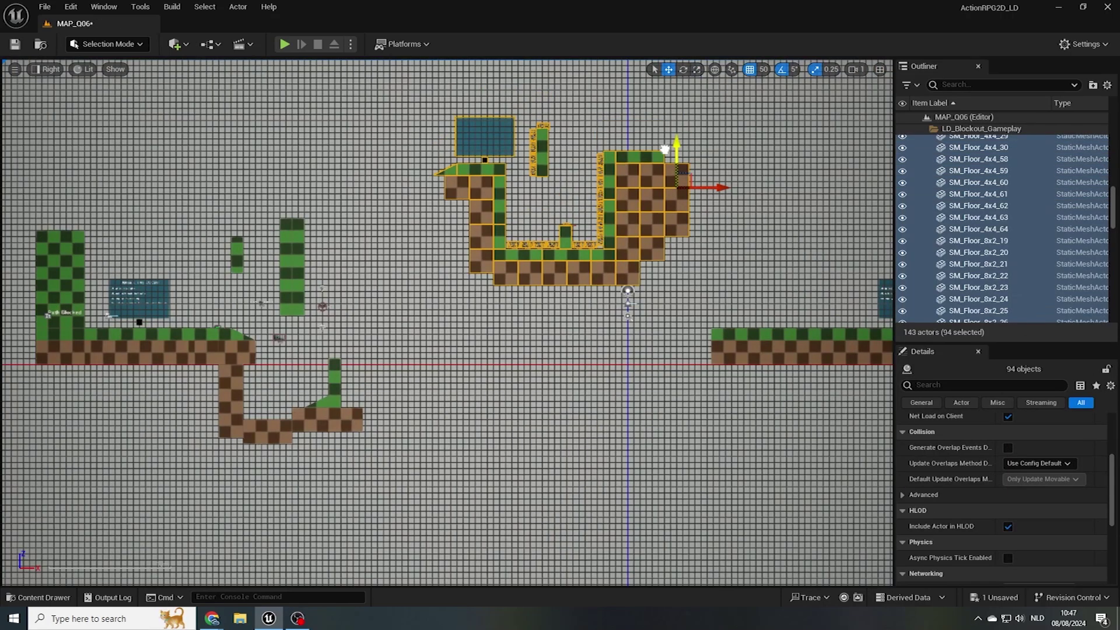
{"action": "left_click_drag", "start_coordinate": [665, 149], "coordinate": [625, 357]}
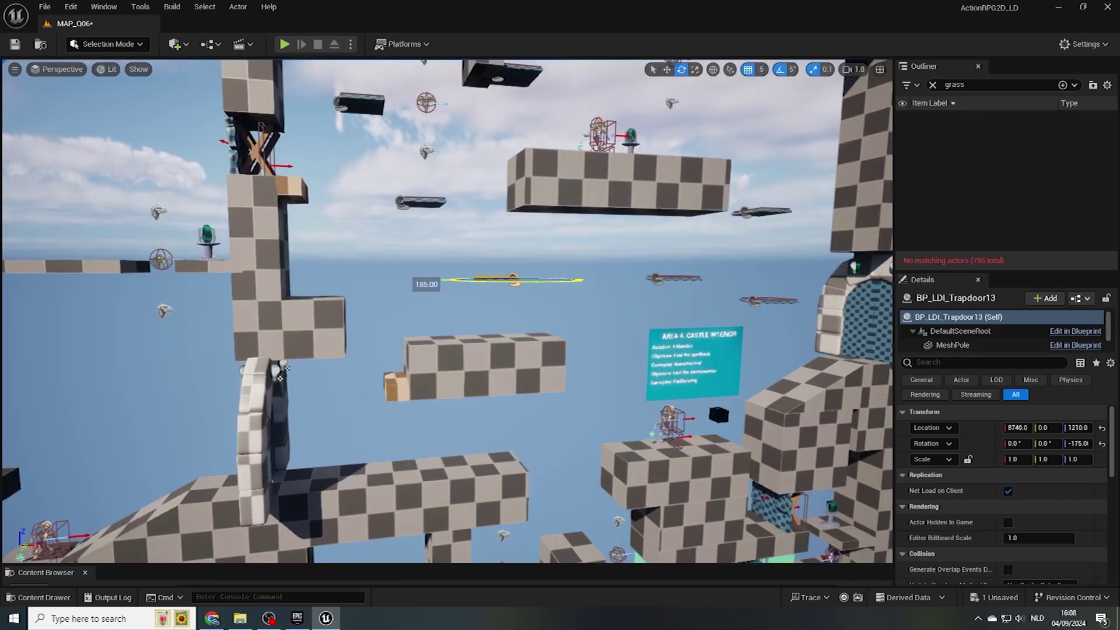
{"action": "left_click", "coordinate": [304, 294]}
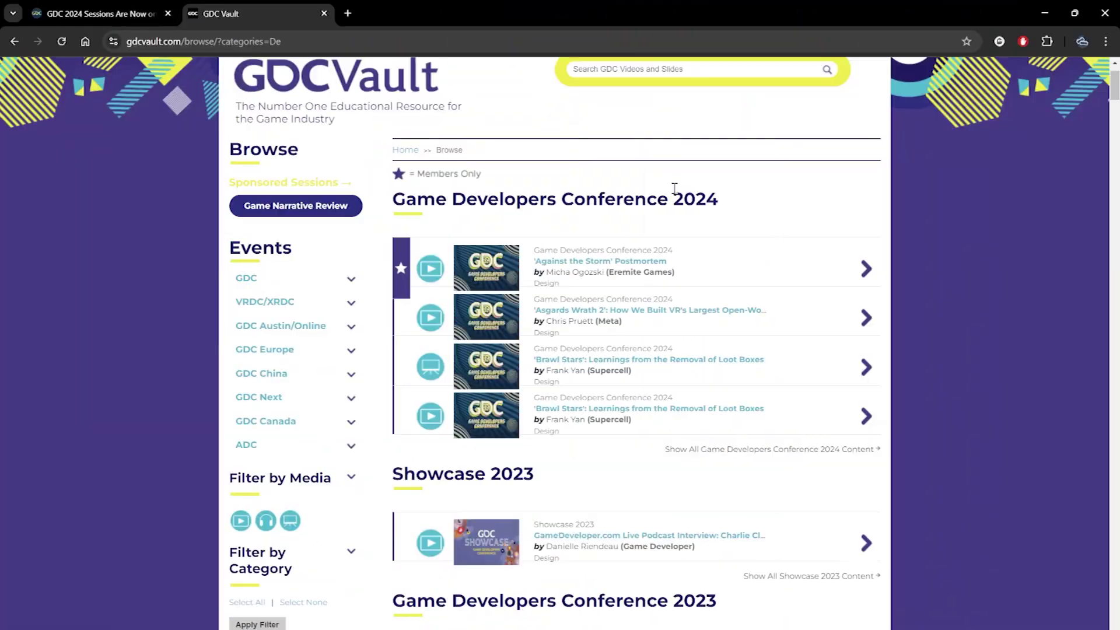
Scroll the Design-filtered GDC Vault list from GDC 2024 past Showcase 2023 and GD Talks to GDC 2022.
{"action": "scroll", "coordinate": [684, 198], "scroll_direction": "down", "scroll_amount": 2}
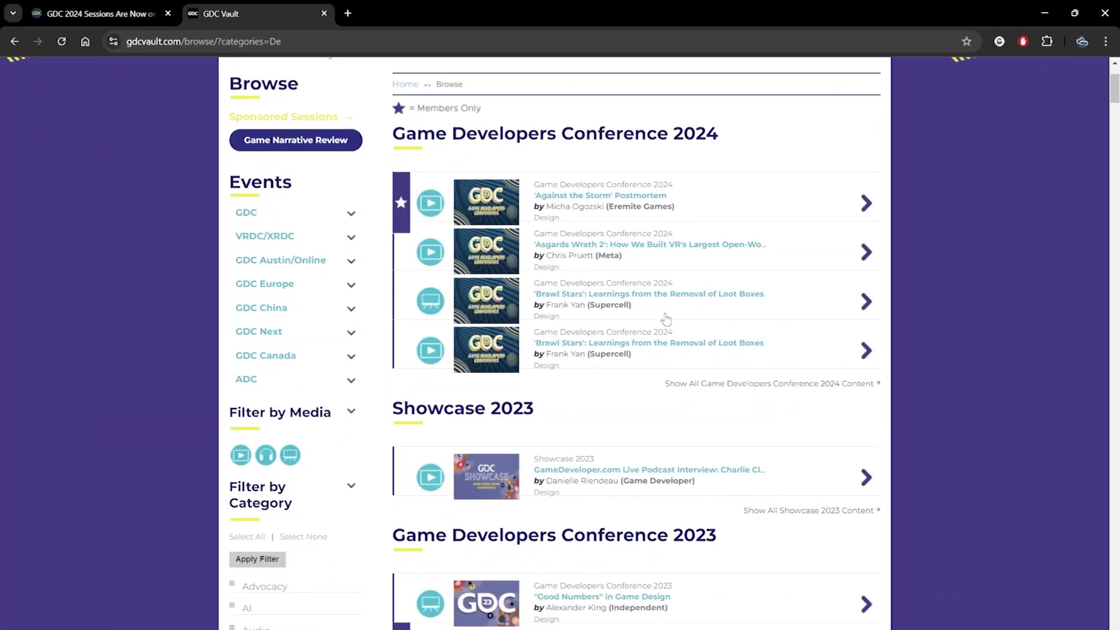
{"action": "scroll", "coordinate": [681, 353], "scroll_direction": "down", "scroll_amount": 5}
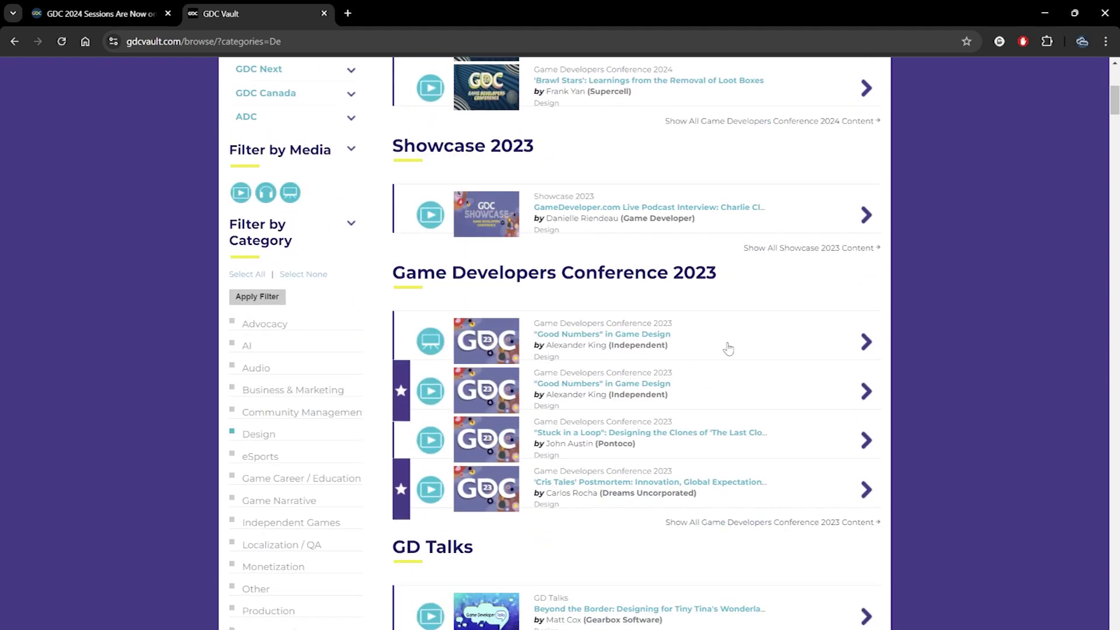
{"action": "scroll", "coordinate": [756, 353], "scroll_direction": "down", "scroll_amount": 2}
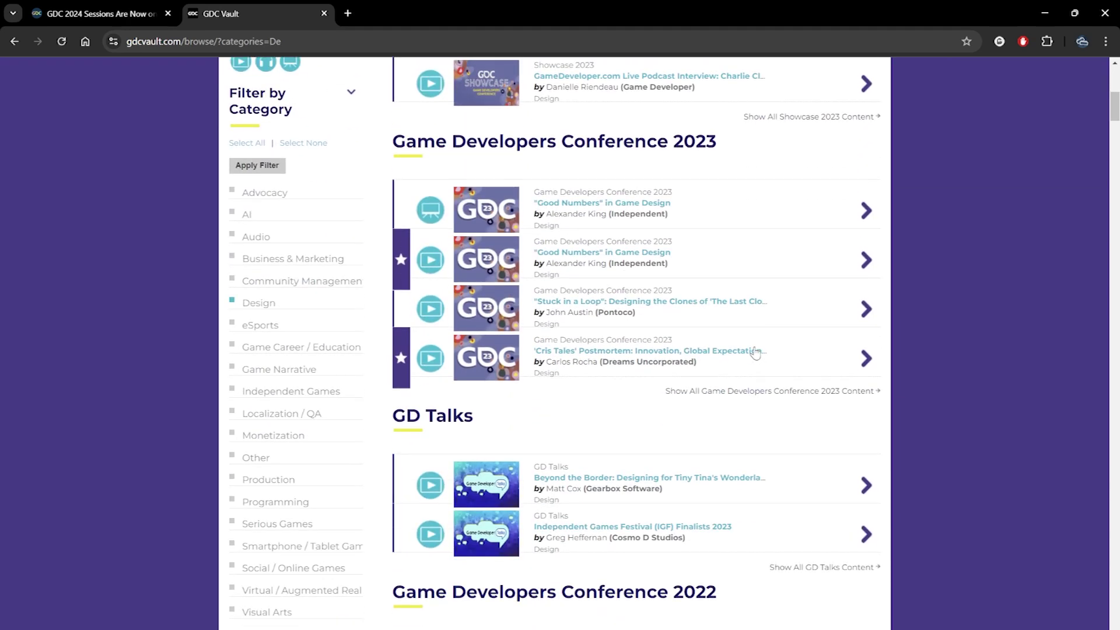
{"action": "scroll", "coordinate": [756, 353], "scroll_direction": "down", "scroll_amount": 6}
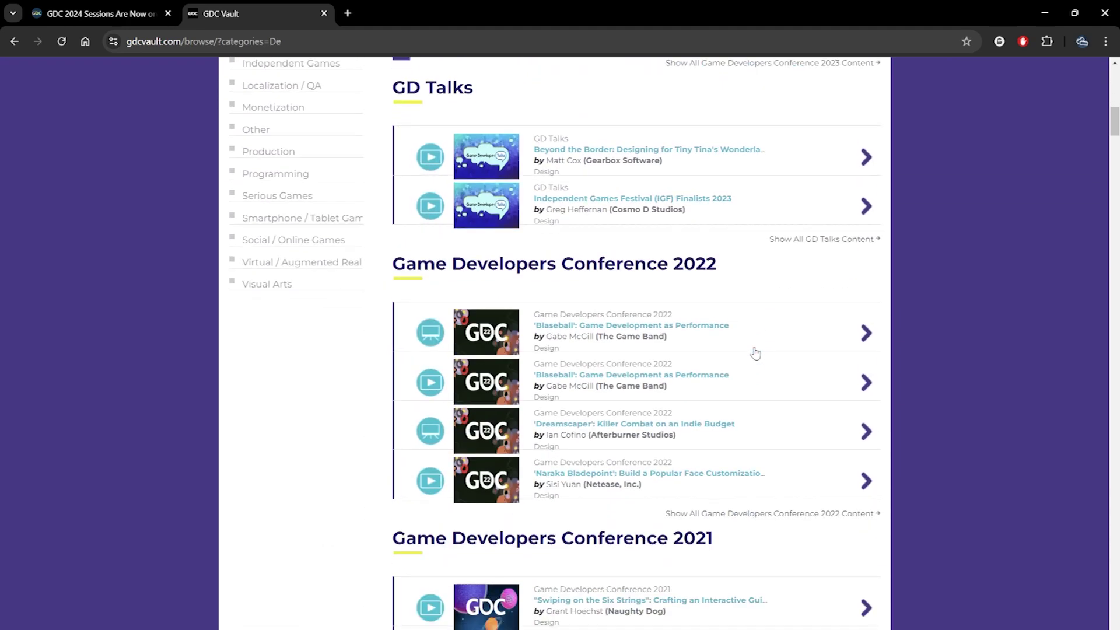